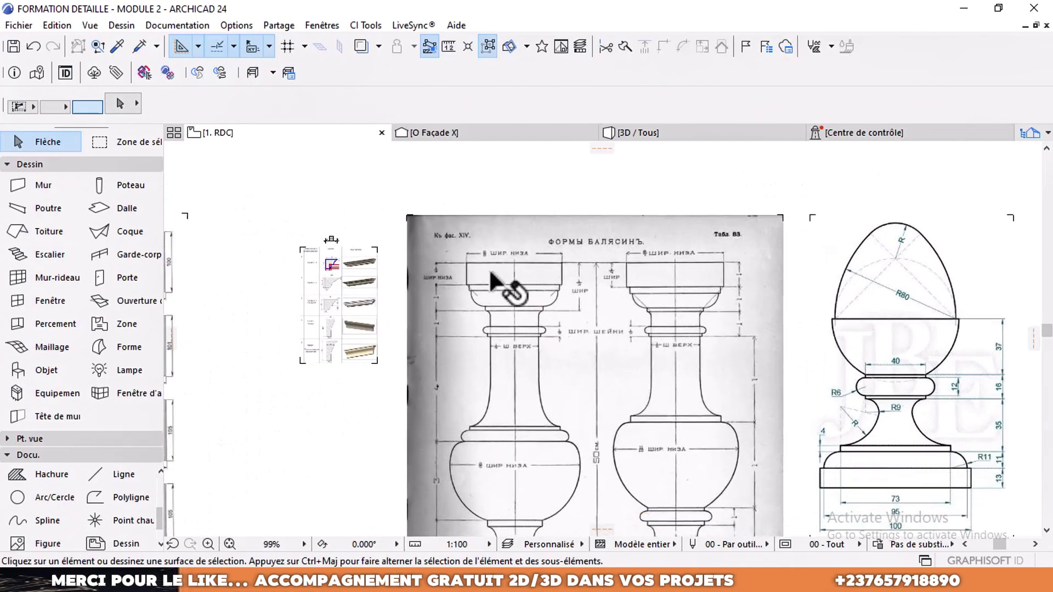
- Draw a vertical polyline about 266 cm long upward from the left edge of the left baluster's top block
click(127, 497)
scroll(451, 325, up, 6)
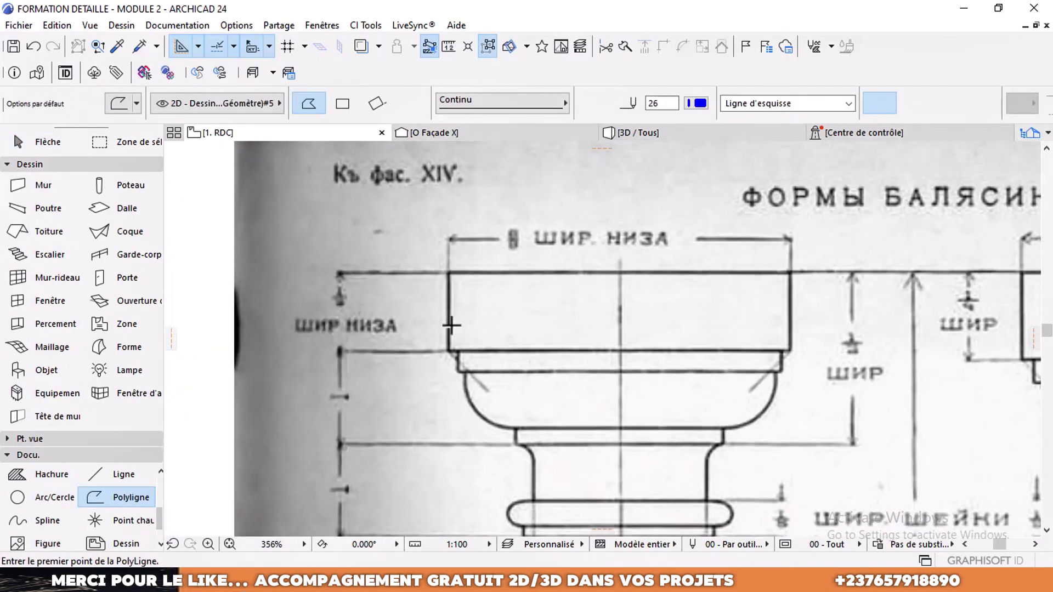
click(450, 328)
scroll(444, 241, down, 1)
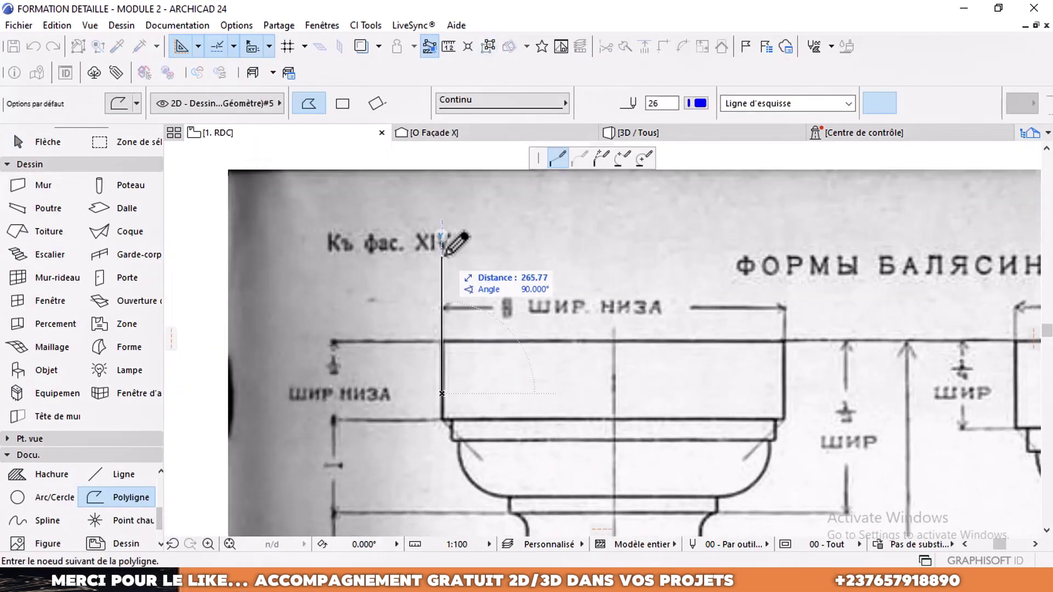
double_click(442, 249)
- Copy the vertical line horizontally to the right to mark the target width of the baluster's top block
scroll(447, 313, up, 4)
key(ctrl+shift+d)
click(308, 287)
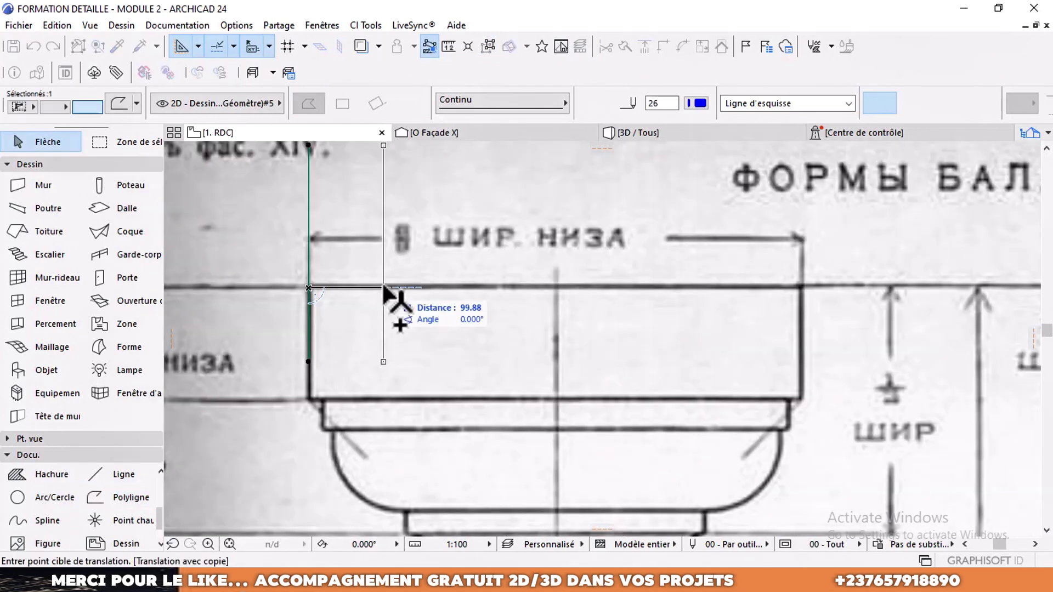
key(Return)
- Resize the scanned baluster image graphically so the left baluster's top block width fits the spacing between the two vertical lines
scroll(328, 269, down, 6)
middle_drag(323, 289, 390, 279)
click(441, 228)
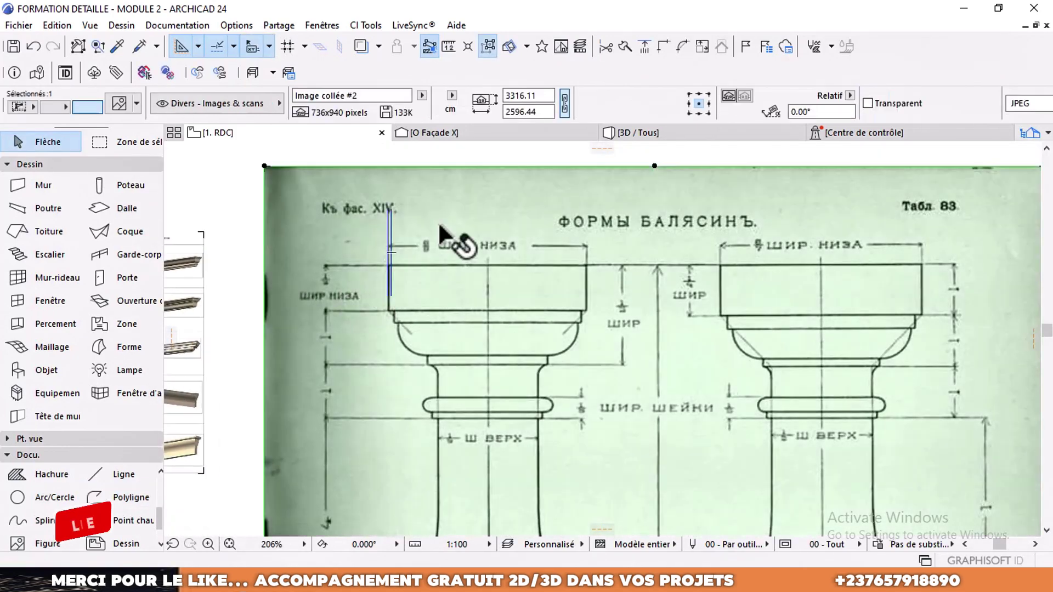
click(704, 47)
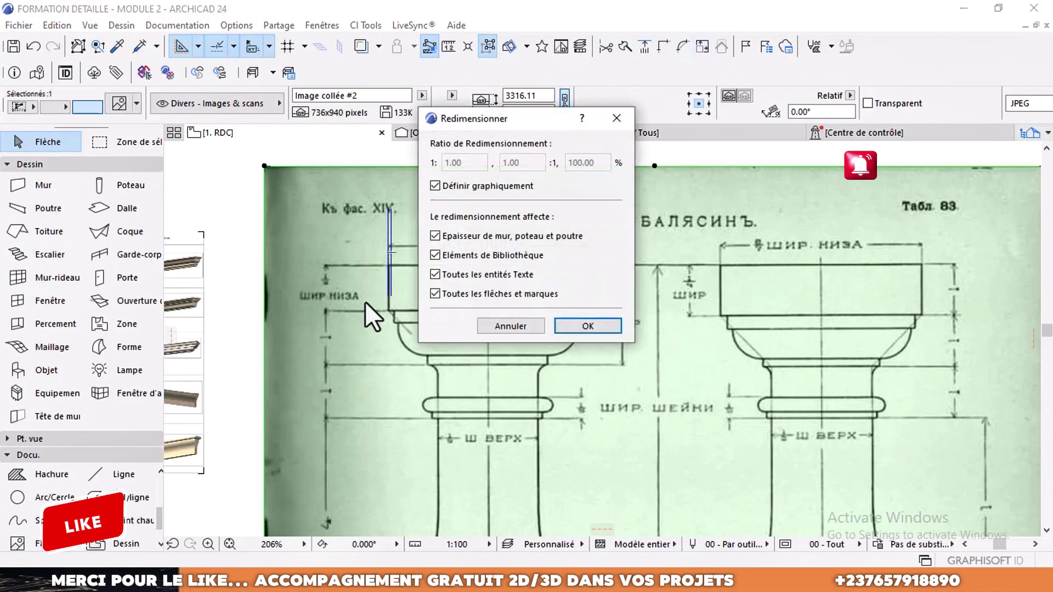
click(584, 324)
scroll(341, 242, up, 6)
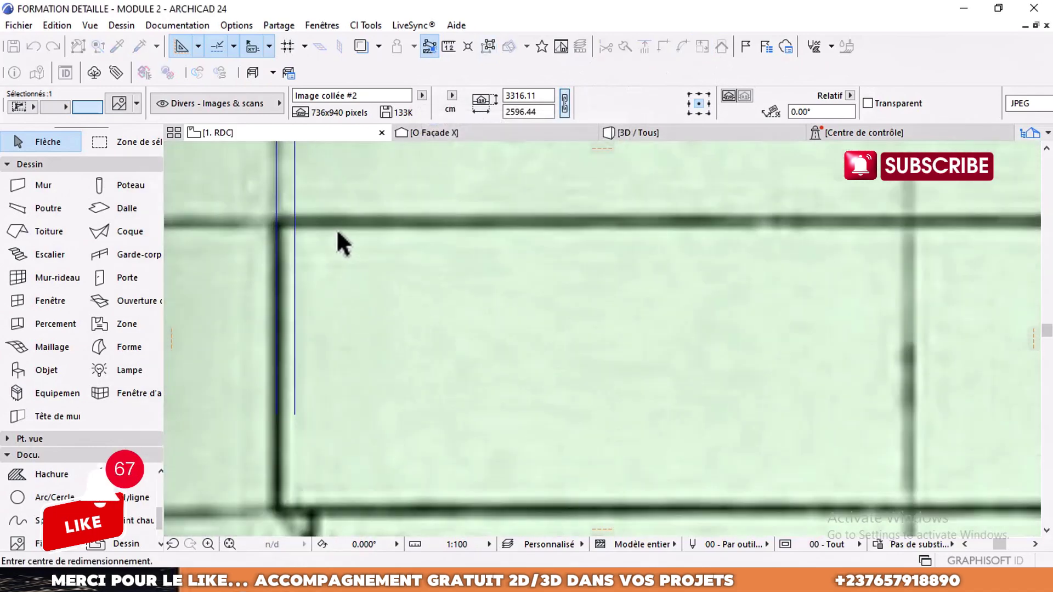
scroll(433, 296, down, 3)
click(350, 284)
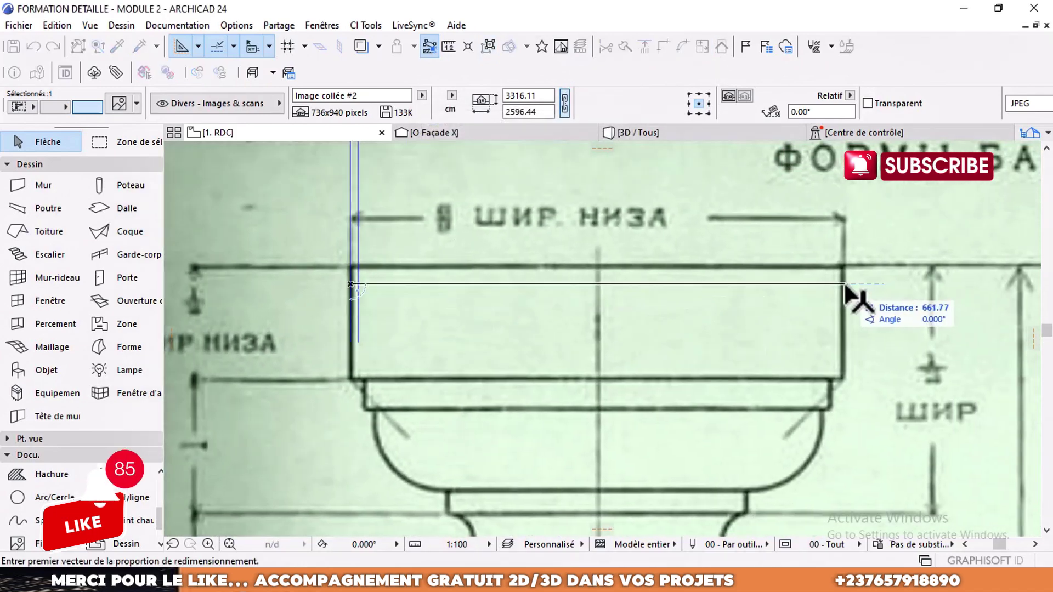
scroll(353, 294, up, 6)
click(353, 278)
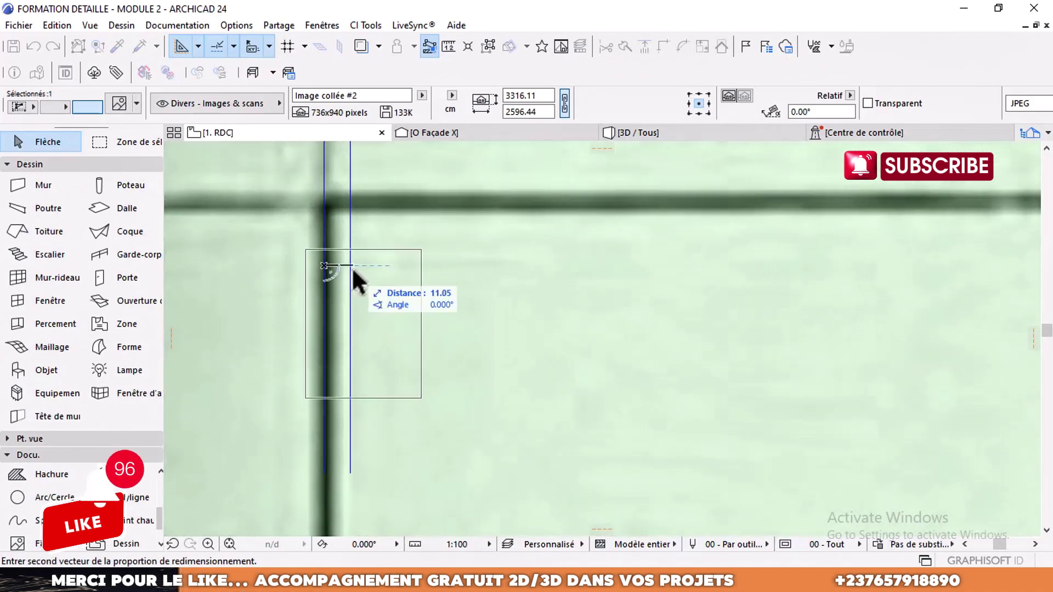
click(352, 268)
scroll(373, 285, down, 4)
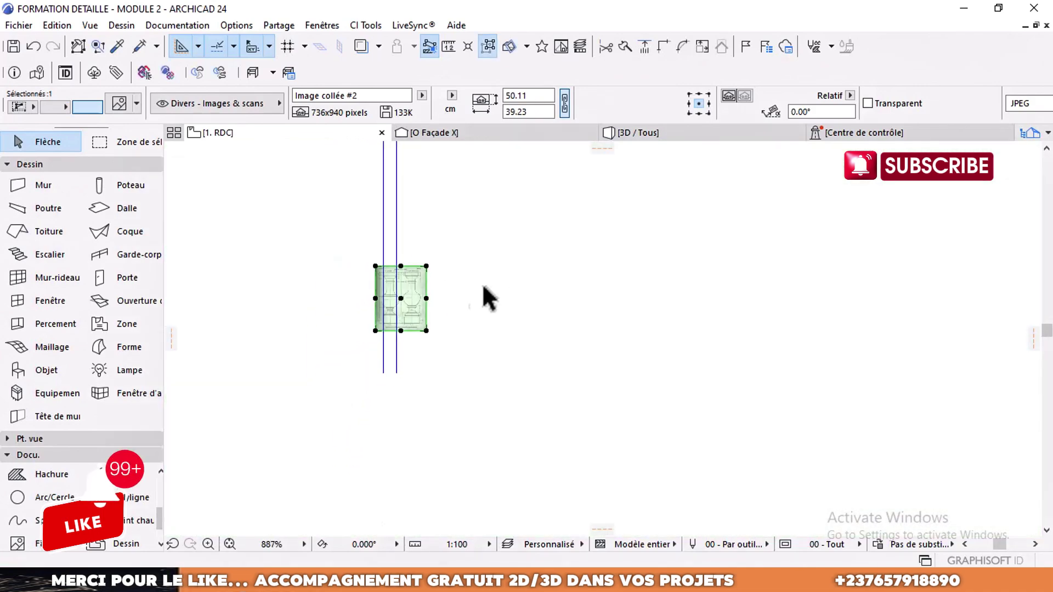
- Copy the left vertical line onto the left baluster's central axis
scroll(384, 258, up, 4)
scroll(384, 263, up, 3)
click(436, 226)
click(424, 249)
middle_drag(465, 345, 458, 274)
scroll(431, 351, up, 1)
scroll(429, 347, up, 2)
key(ctrl+shift+d)
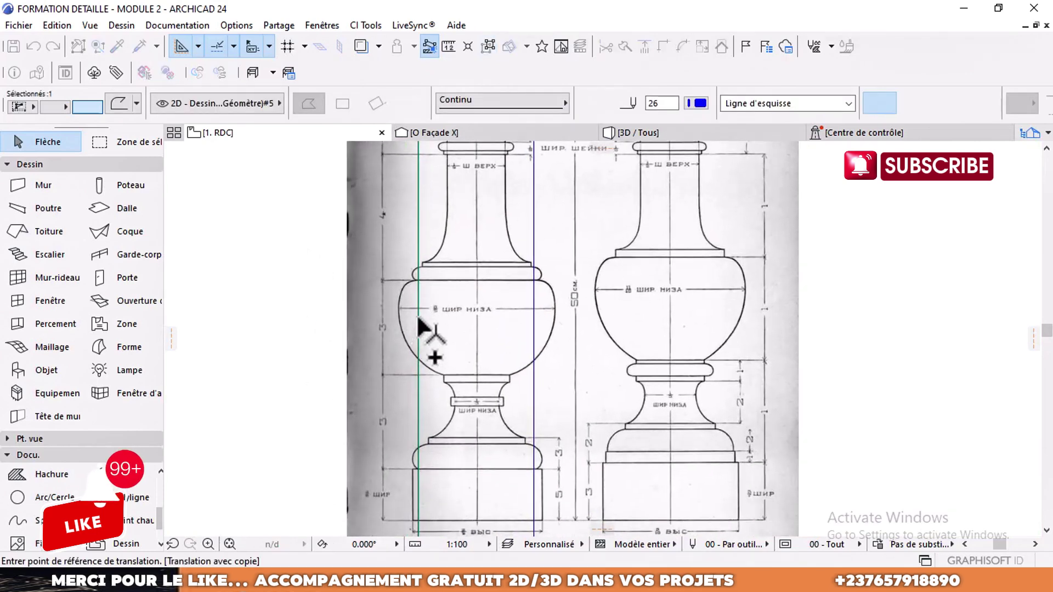
click(418, 317)
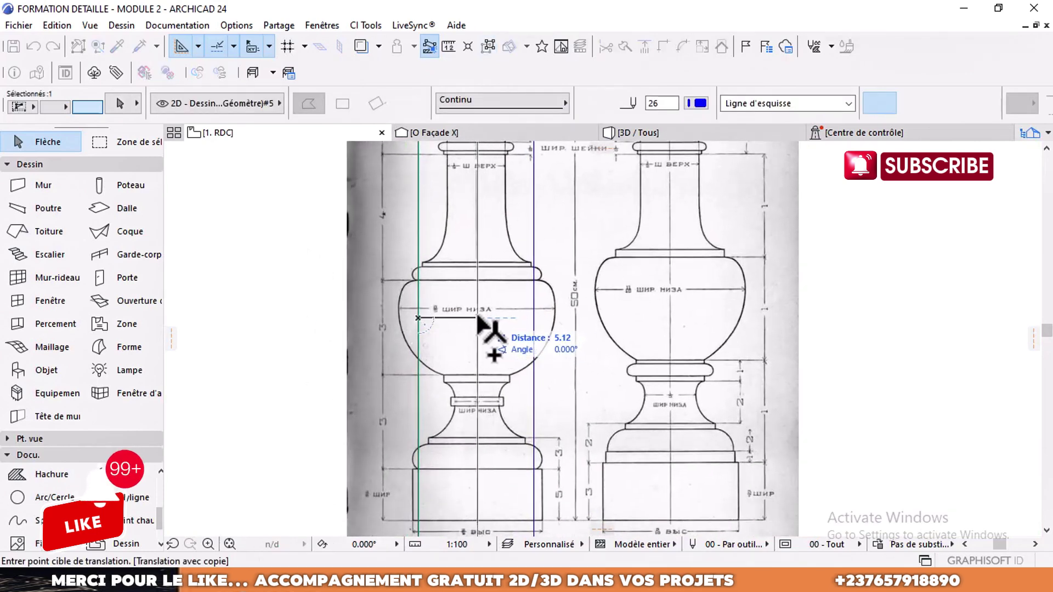
click(477, 318)
scroll(477, 318, down, 3)
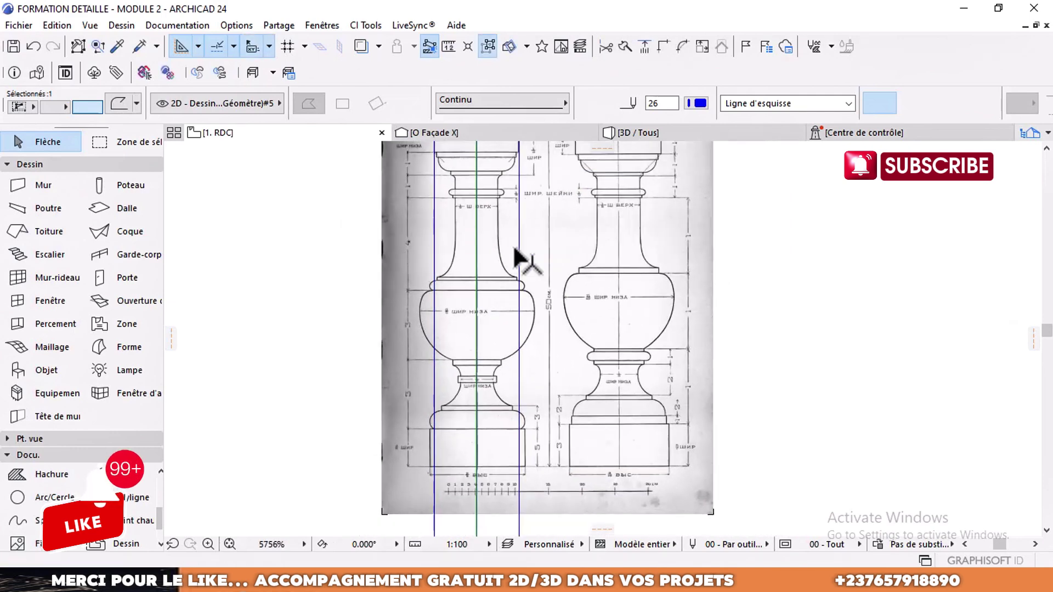
- Give the centre line red pen 181 and the Axe line type, then clear the selection
click(697, 103)
click(718, 223)
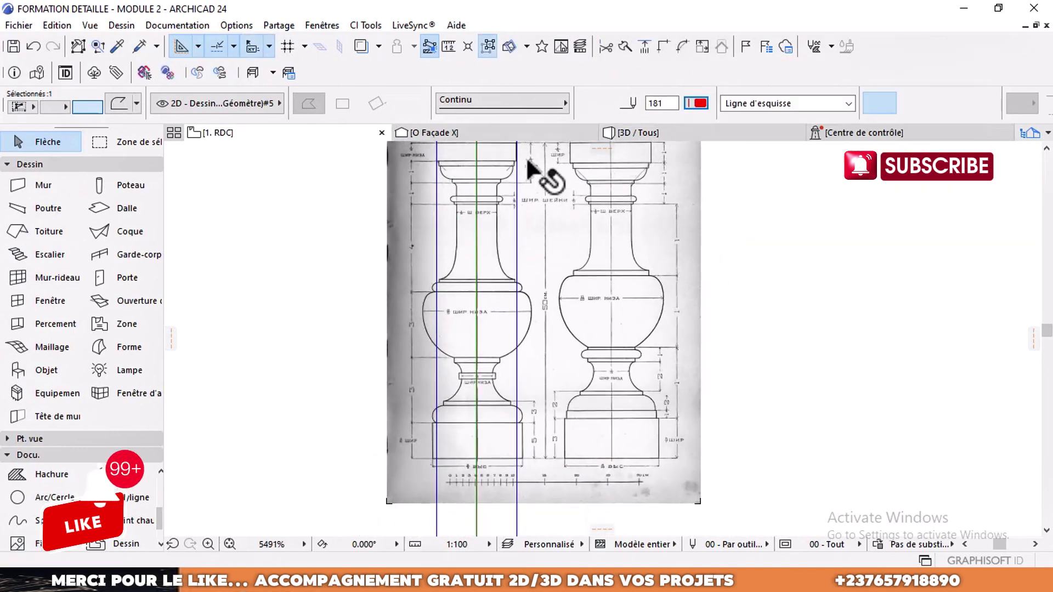
click(497, 103)
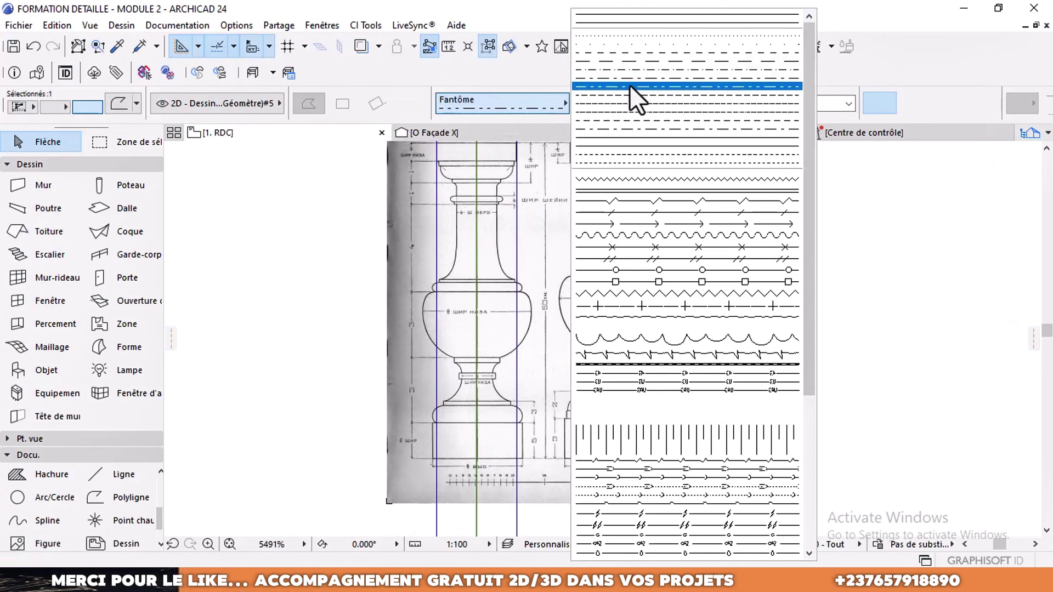
click(630, 78)
middle_drag(463, 318, 494, 327)
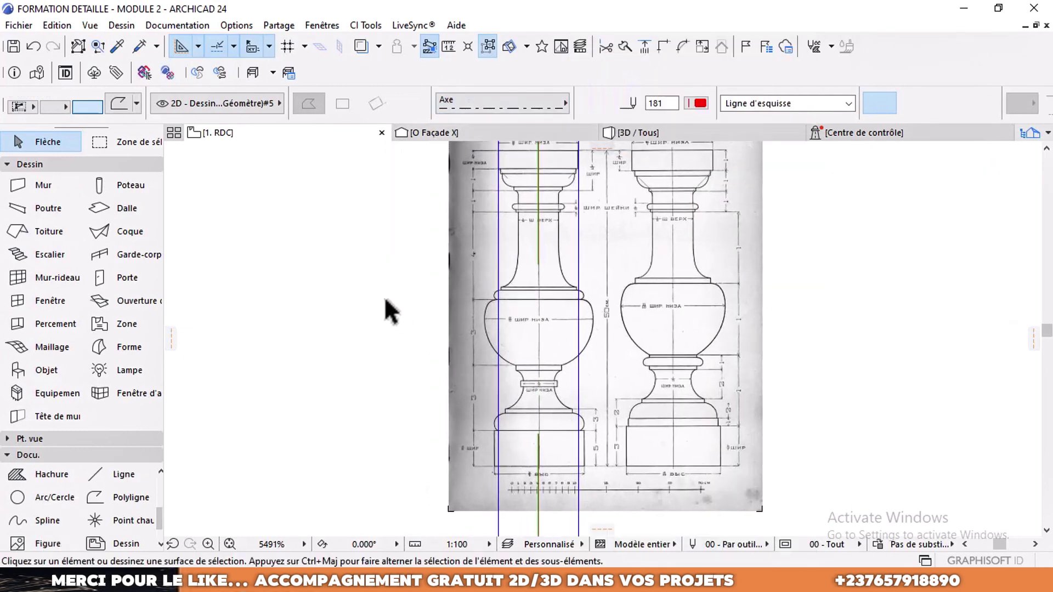
click(386, 299)
- Trace the left baluster's plinth, base moulding and fillet with a straight-segment polyline, starting at the plinth's lower left corner
middle_drag(488, 271, 490, 350)
middle_drag(530, 239, 533, 233)
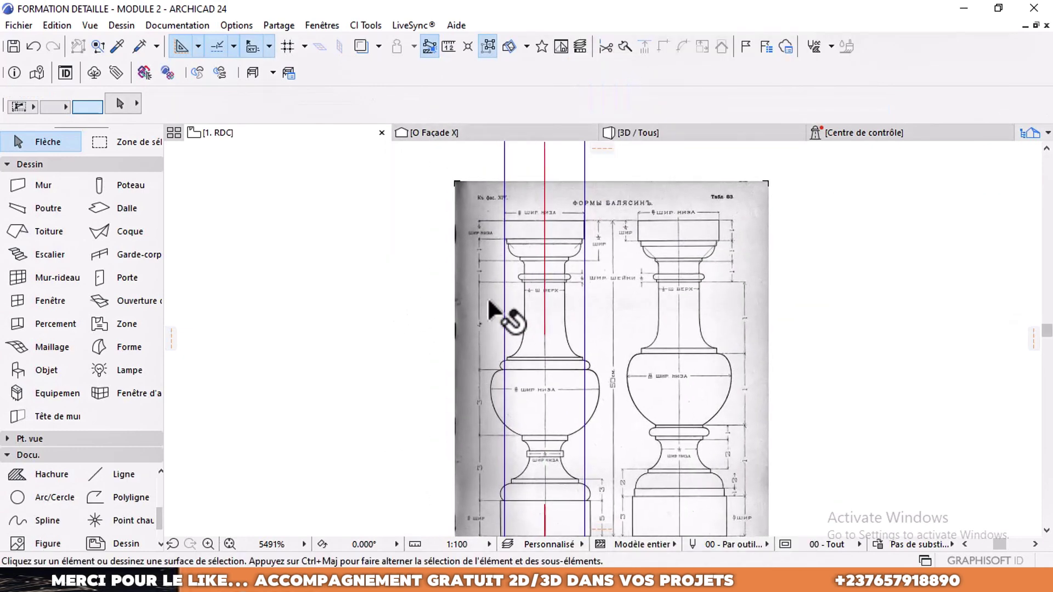
middle_drag(571, 270, 575, 226)
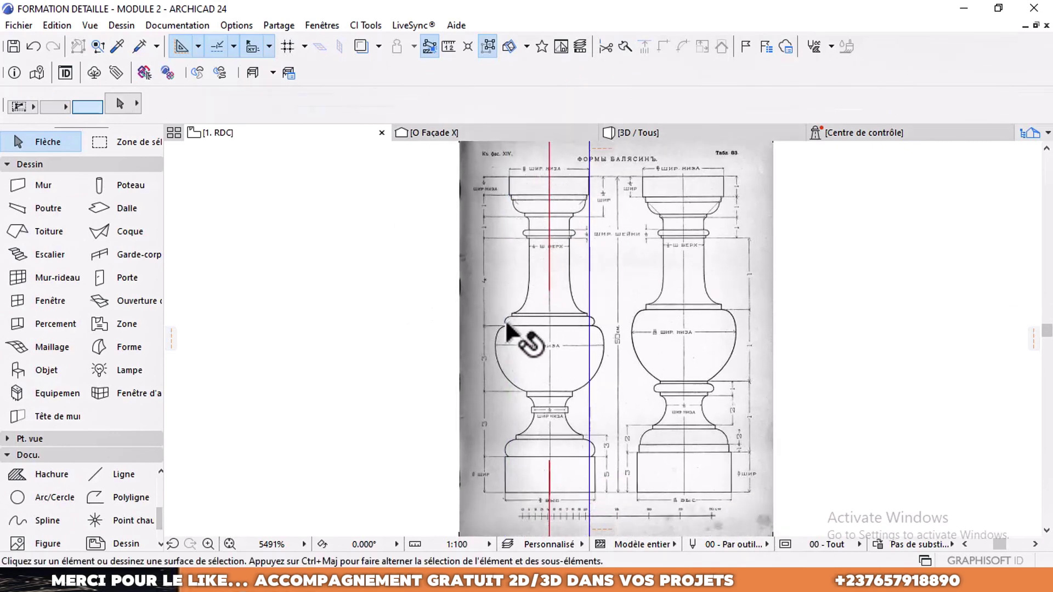
mouse_move(496, 460)
middle_down()
mouse_move(451, 415)
mouse_move(507, 312)
middle_up()
click(143, 497)
scroll(483, 403, up, 5)
middle_drag(454, 434, 478, 345)
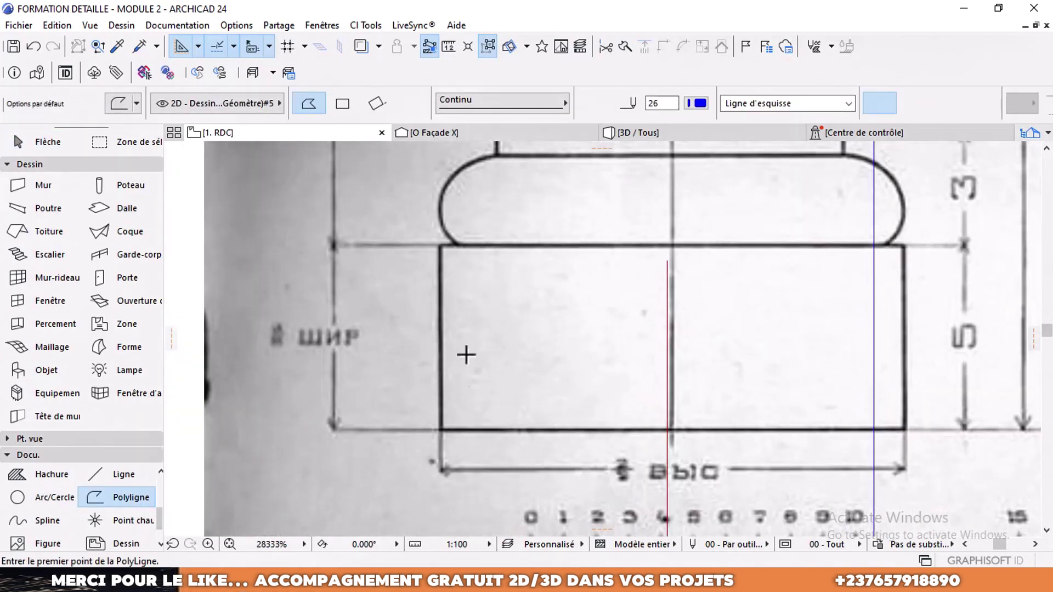
middle_drag(441, 249, 440, 320)
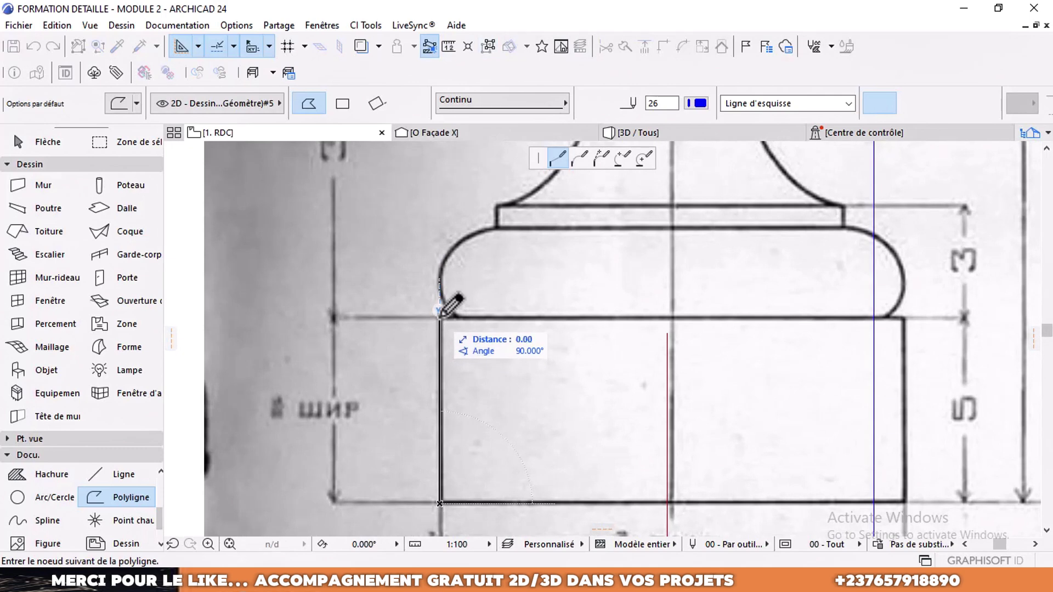
click(439, 316)
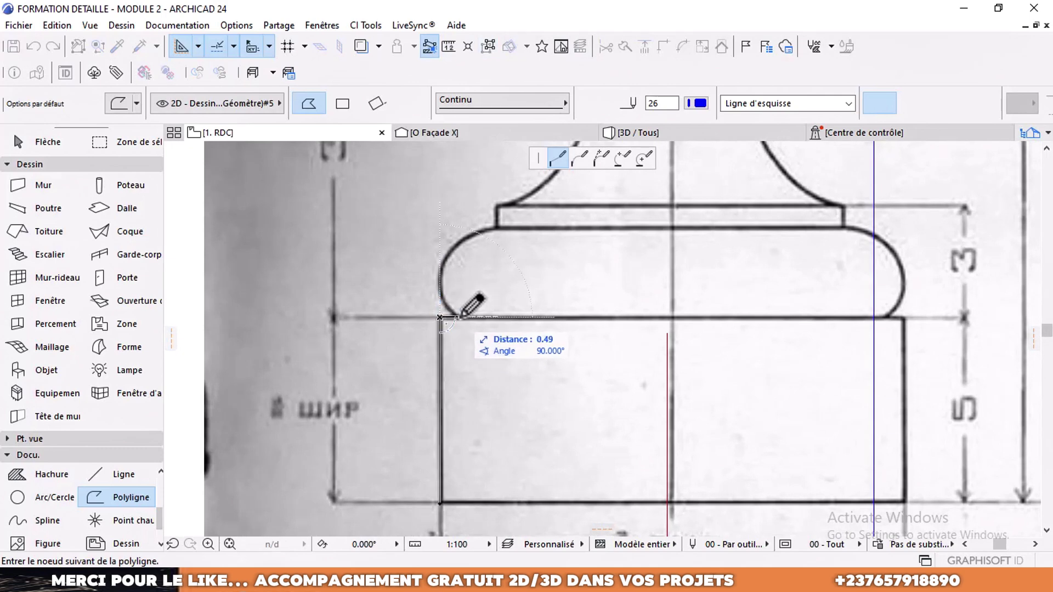
click(496, 228)
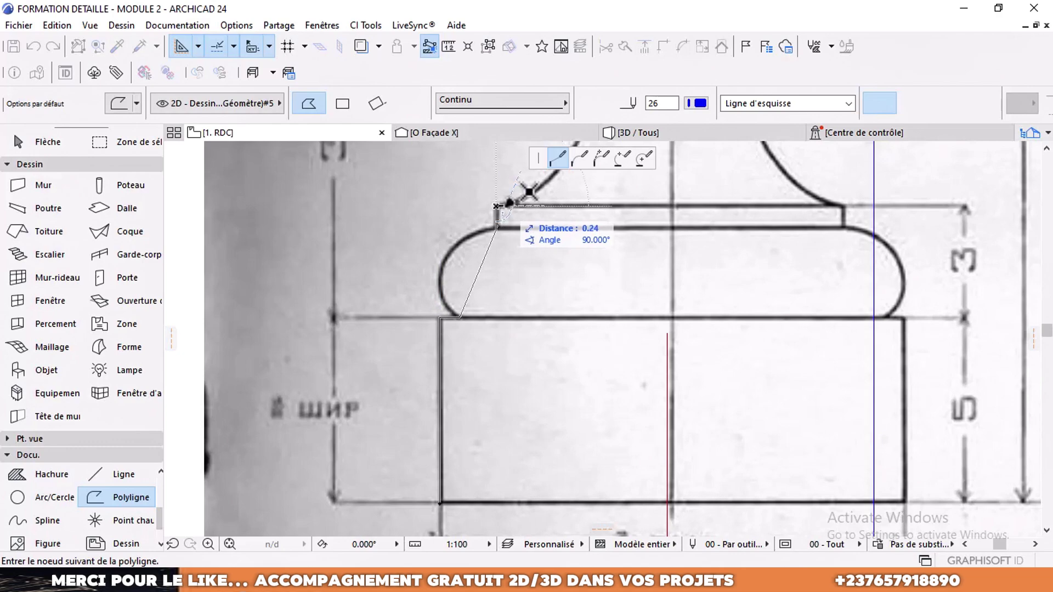
click(496, 206)
- Continue the polyline with straight segments up the lower neck and its collar, then along the belly to the moulding above
scroll(500, 206, down, 3)
middle_drag(520, 181, 519, 314)
scroll(540, 286, up, 3)
click(540, 287)
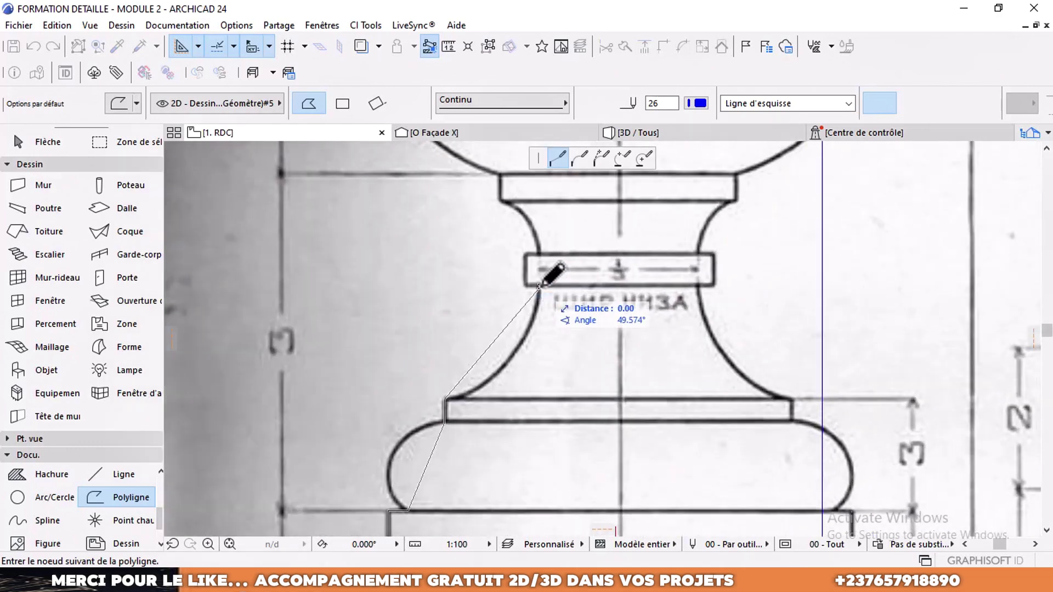
scroll(537, 280, up, 3)
scroll(543, 279, down, 4)
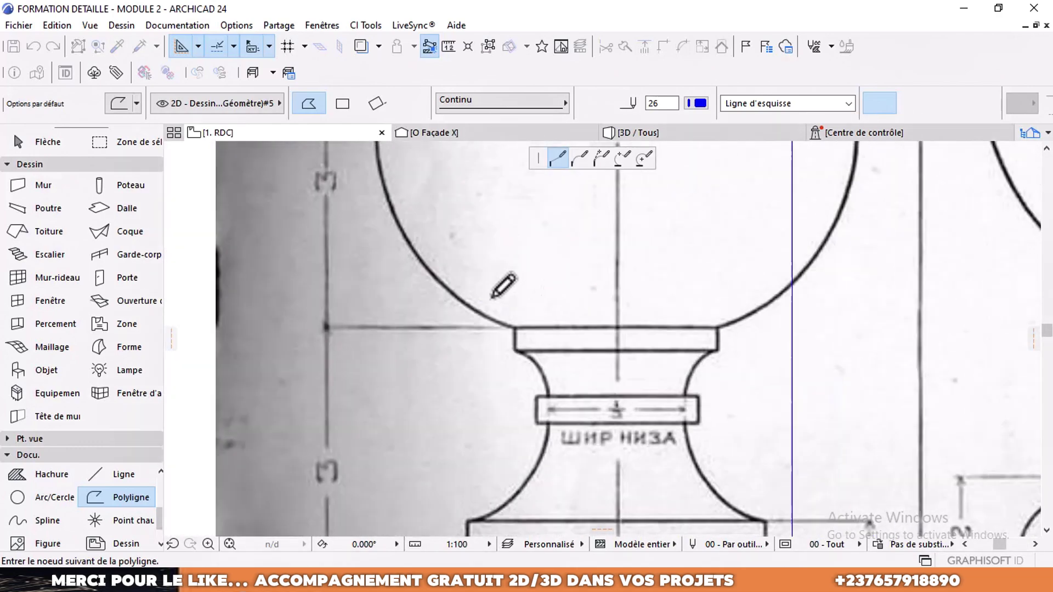
scroll(477, 293, down, 2)
scroll(515, 225, up, 4)
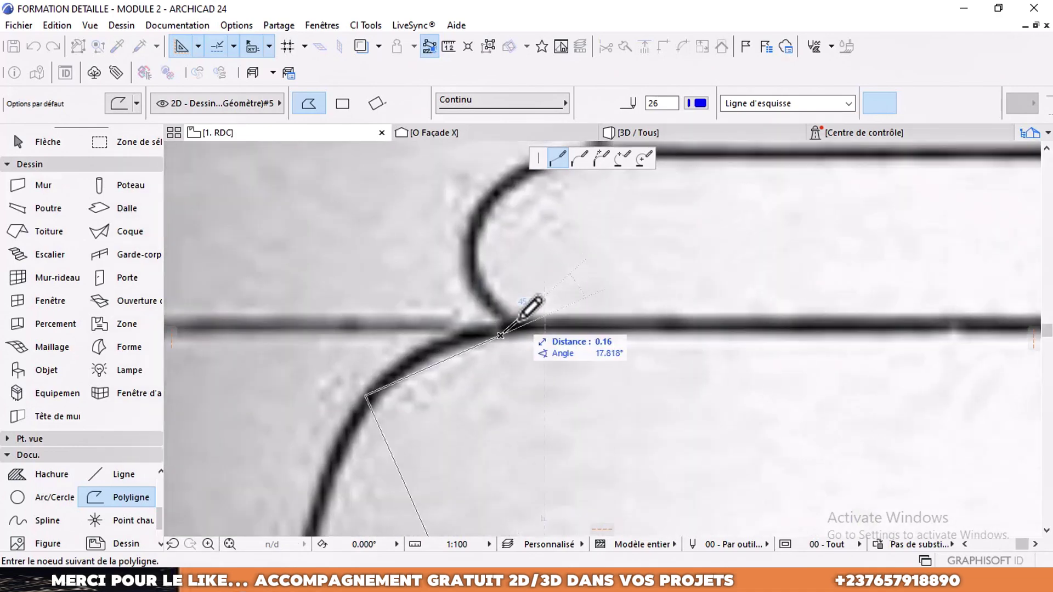
- Extend the polyline up the shaft and past the neck ring to the small curve under the capital
scroll(553, 277, down, 4)
scroll(546, 282, up, 3)
scroll(546, 288, down, 1)
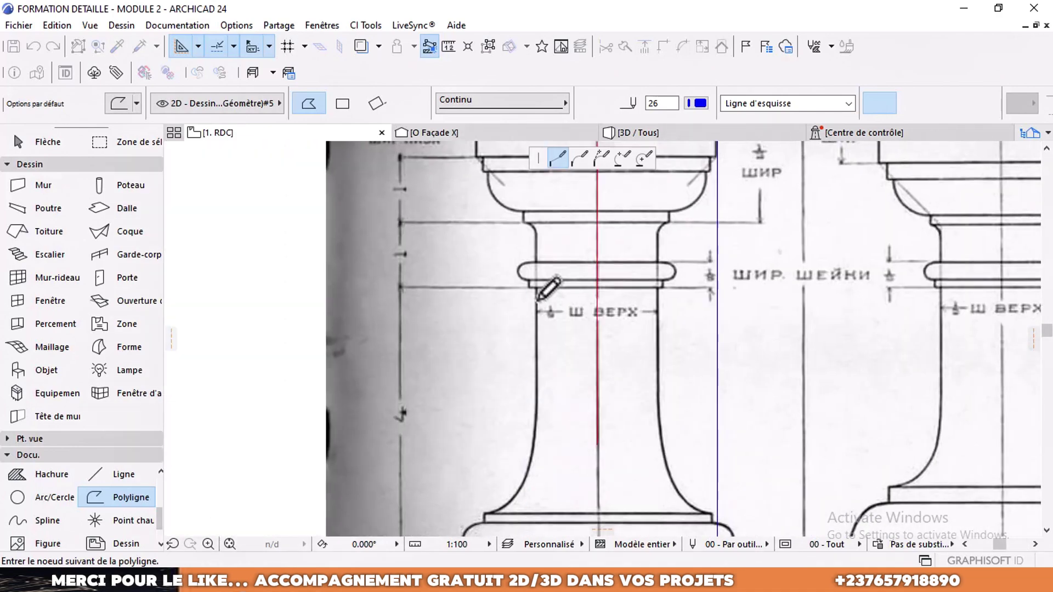
scroll(540, 294, up, 4)
click(527, 297)
scroll(527, 211, up, 1)
middle_drag(527, 211, 531, 337)
click(531, 337)
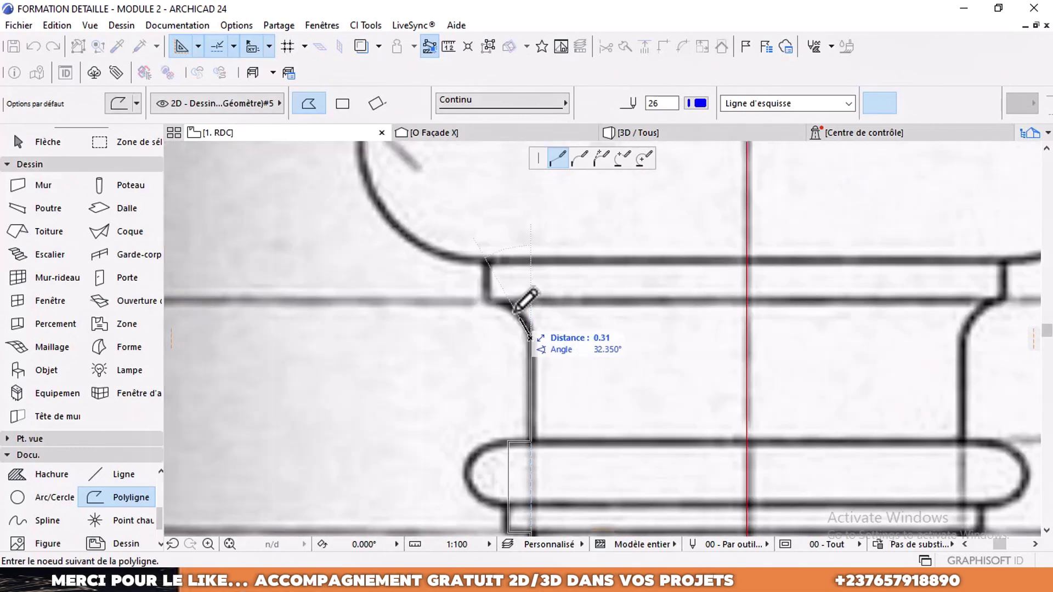
- Trace the capital and top block, and end the polyline on the central axis along the top edge
scroll(485, 303, up, 2)
click(453, 246)
middle_drag(452, 247, 486, 439)
click(468, 345)
scroll(469, 346, down, 3)
scroll(494, 339, up, 3)
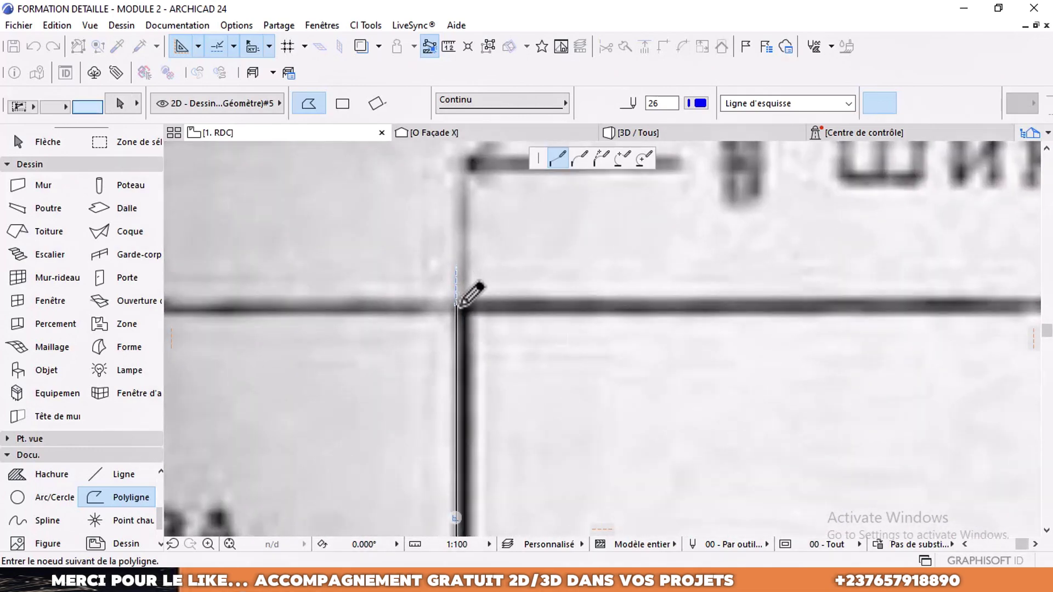
scroll(466, 302, down, 4)
scroll(636, 282, up, 4)
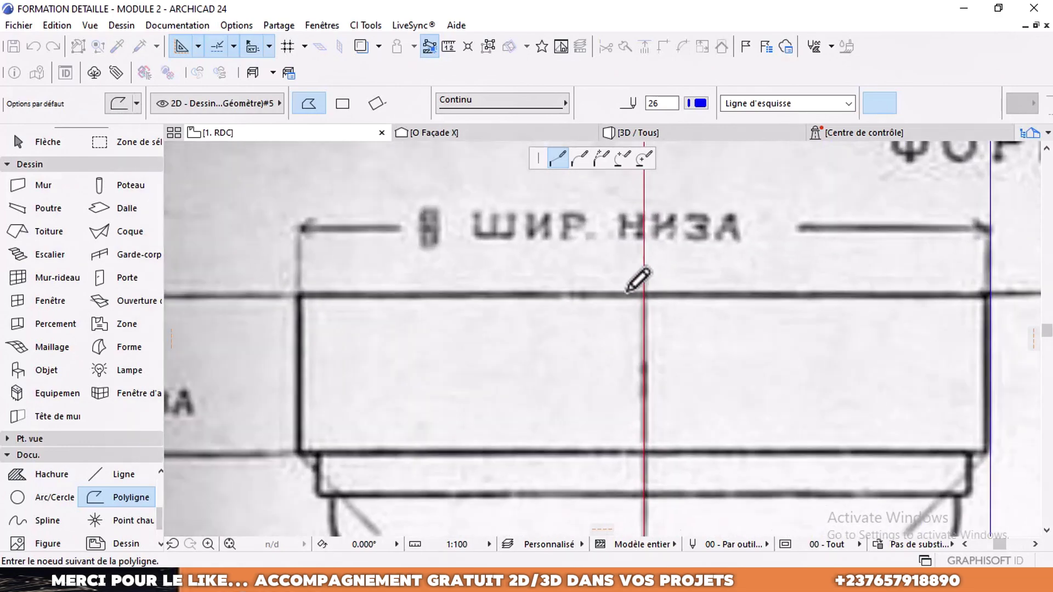
double_click(652, 293)
scroll(636, 290, down, 5)
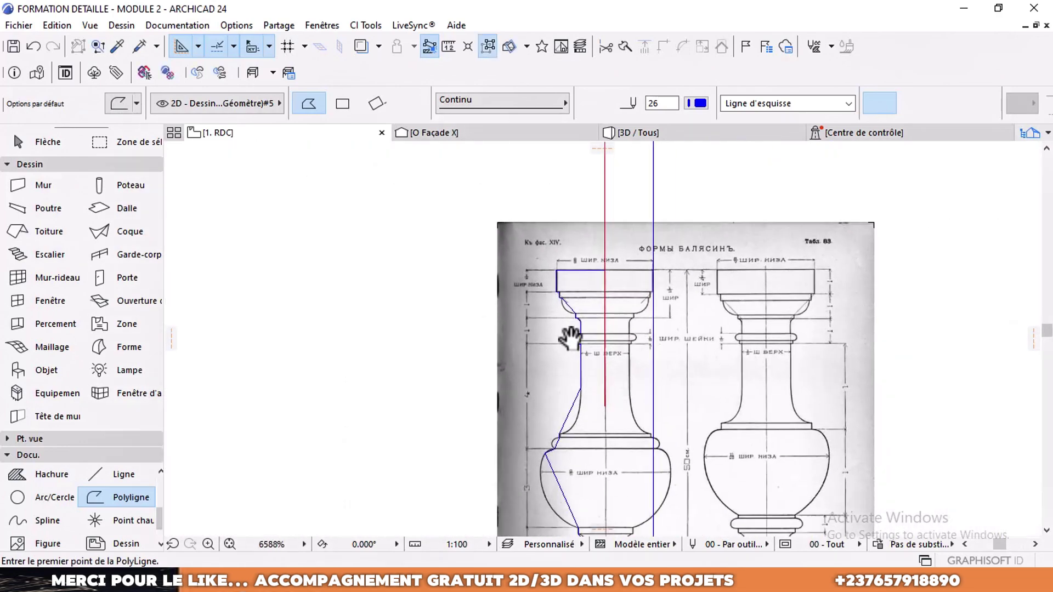
- Bend the straight base moulding segment above the plinth into an arc that follows the scanned outline
click(78, 151)
scroll(529, 343, down, 2)
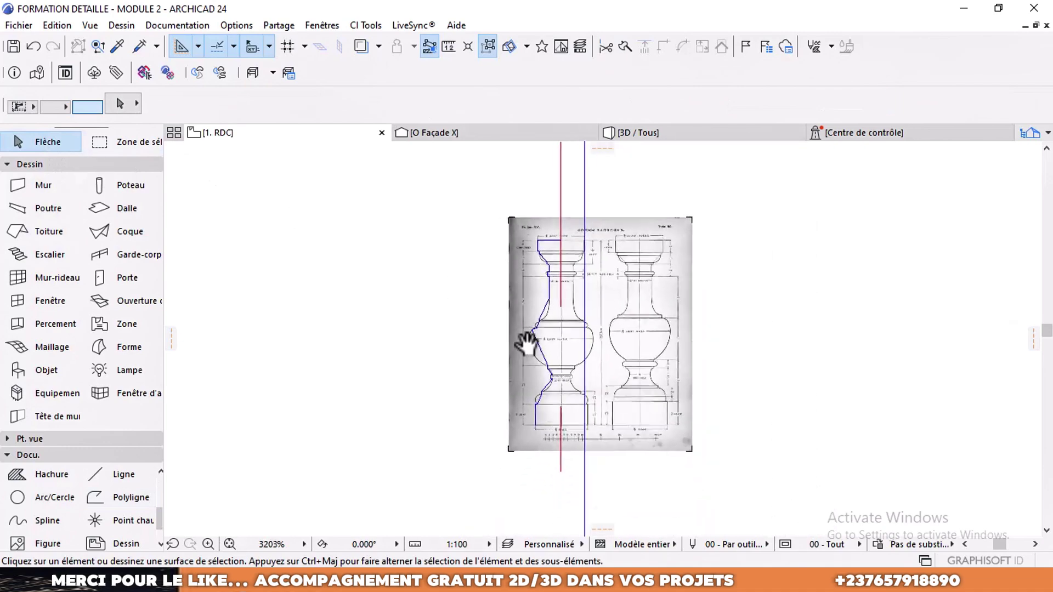
scroll(553, 313, up, 6)
scroll(556, 257, up, 4)
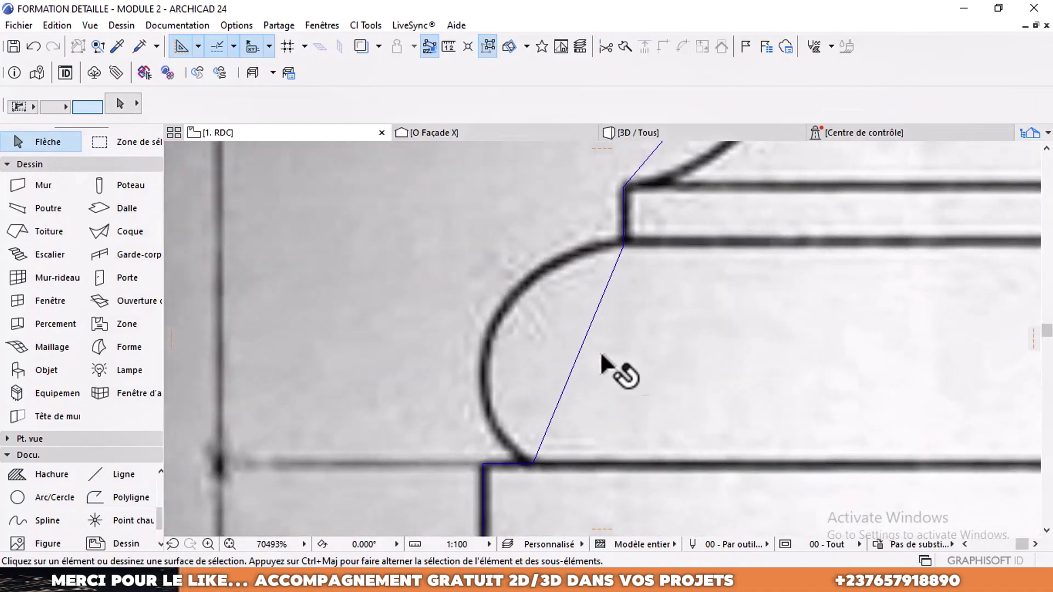
click(582, 347)
click(582, 347)
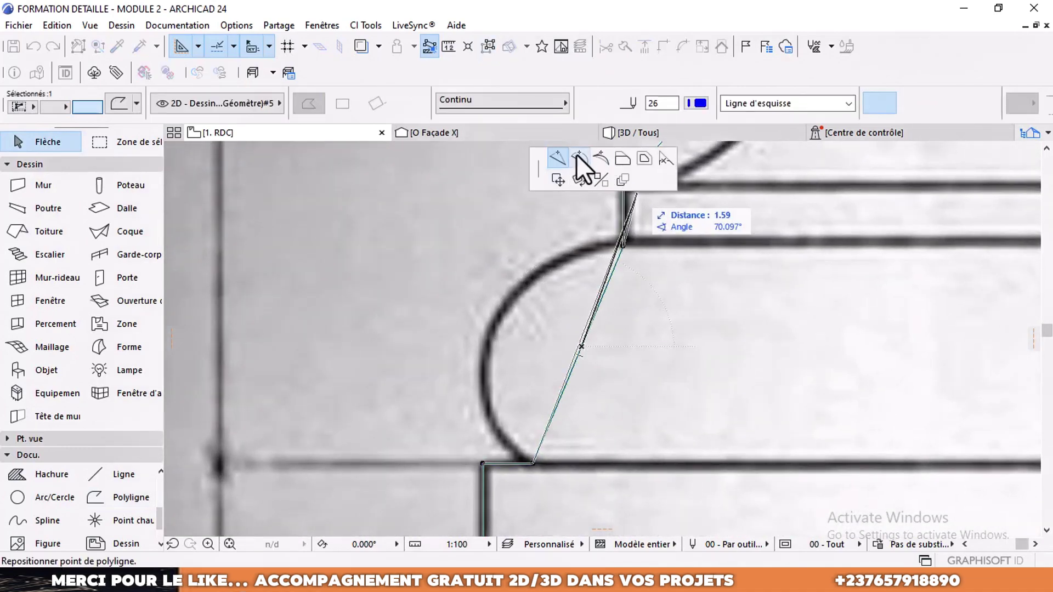
click(578, 158)
click(500, 311)
- Bend the segment between the base fillet and the lower collar into a concave arc of about 3.2 cm radius
scroll(578, 269, down, 2)
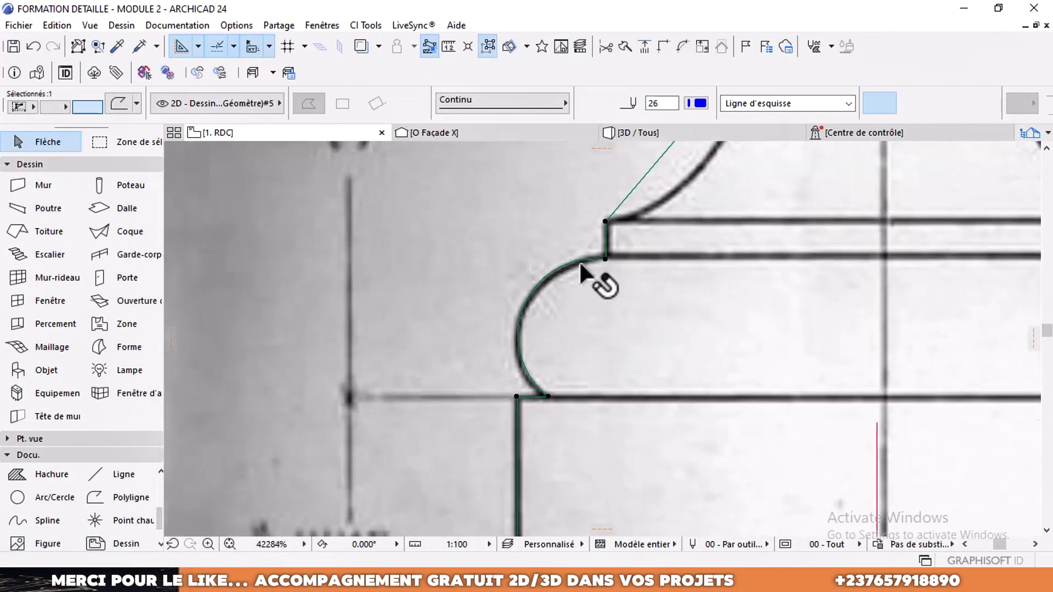
middle_drag(581, 265, 542, 389)
scroll(637, 252, up, 1)
click(631, 278)
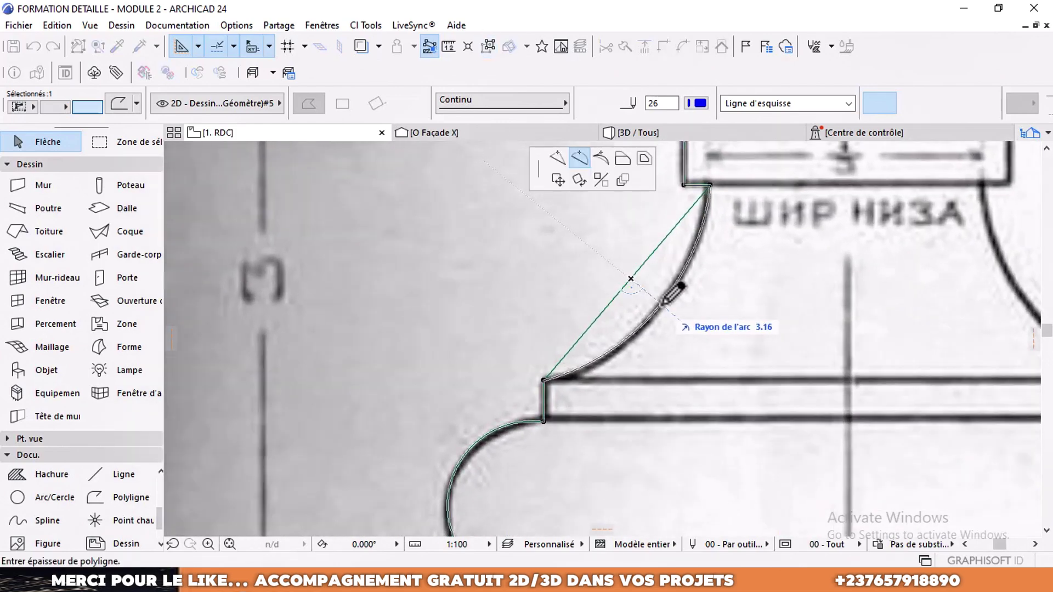
click(664, 302)
- Bend the segment between the lower collar and the fillet under the belly into an arc of about 1.5 cm radius
scroll(681, 258, down, 2)
scroll(630, 329, up, 3)
click(610, 318)
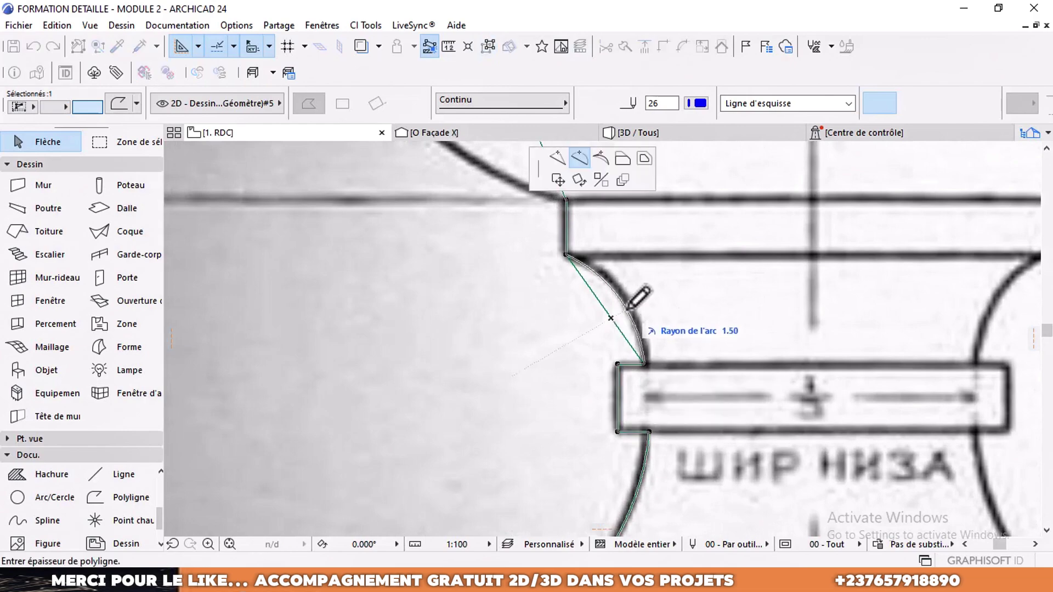
click(627, 303)
- Bend the long belly segment outward into an arc of about 5.8 cm radius that follows the scanned outline
scroll(627, 300, down, 2)
middle_drag(580, 206, 595, 289)
scroll(594, 289, up, 3)
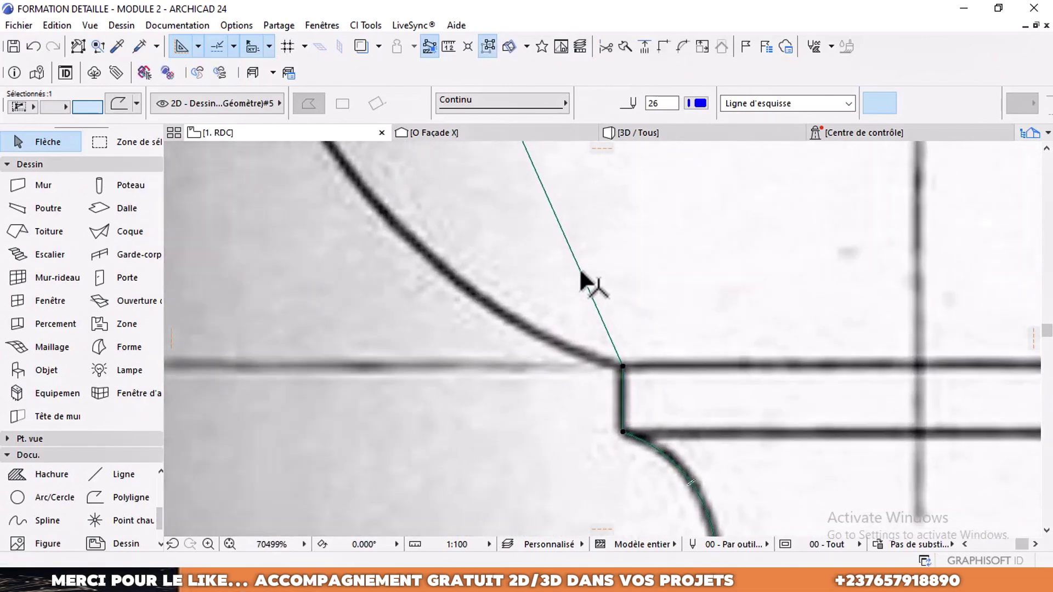
click(580, 276)
scroll(581, 276, down, 3)
middle_drag(541, 204, 573, 317)
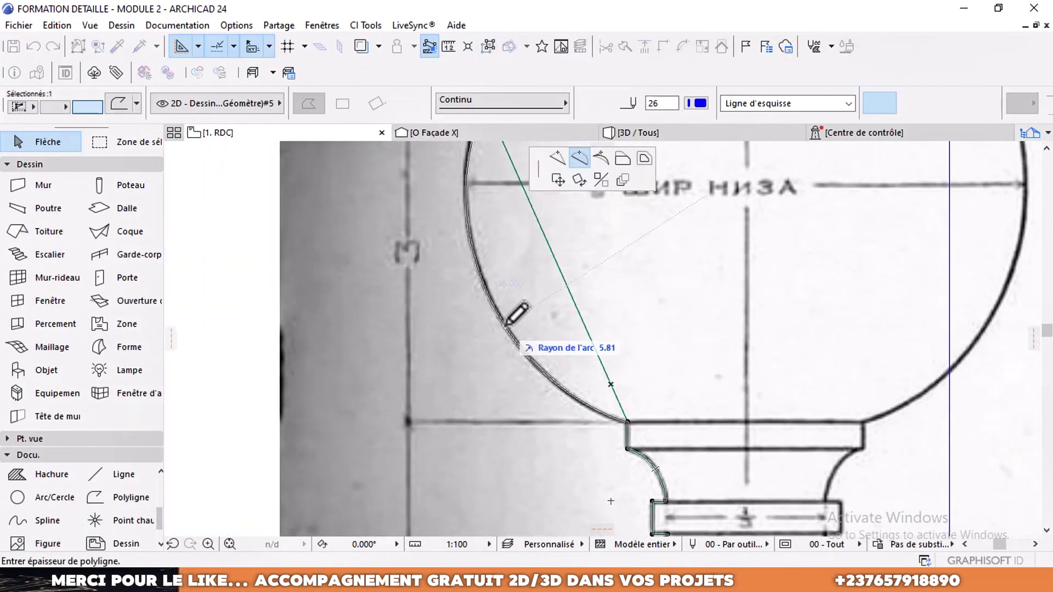
click(514, 314)
- Bend the short shoulder segment at the upper end of the belly into an arc along the scanned outline
scroll(529, 312, down, 3)
scroll(528, 296, up, 6)
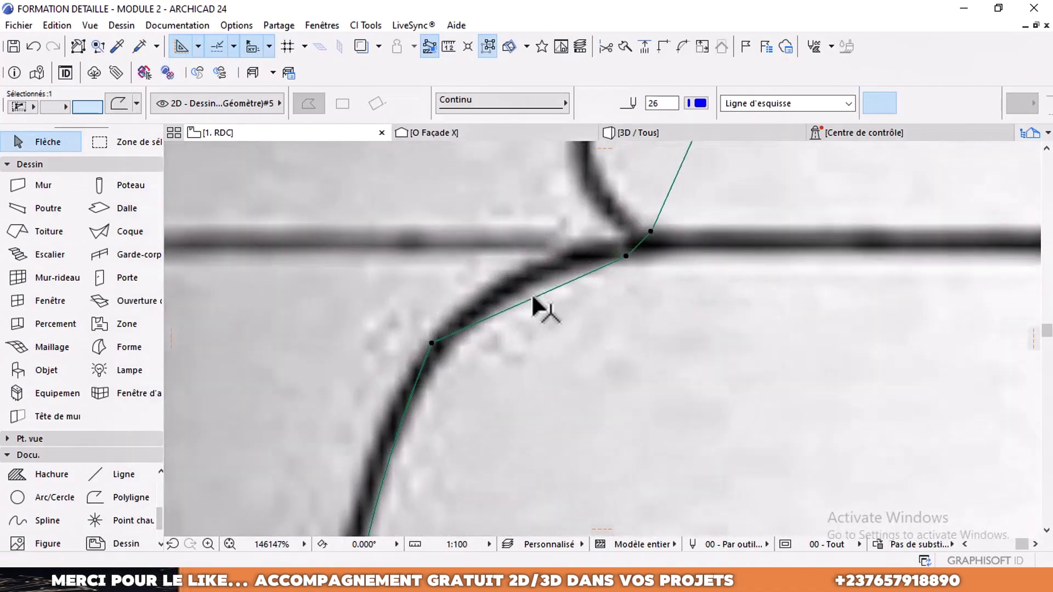
click(531, 302)
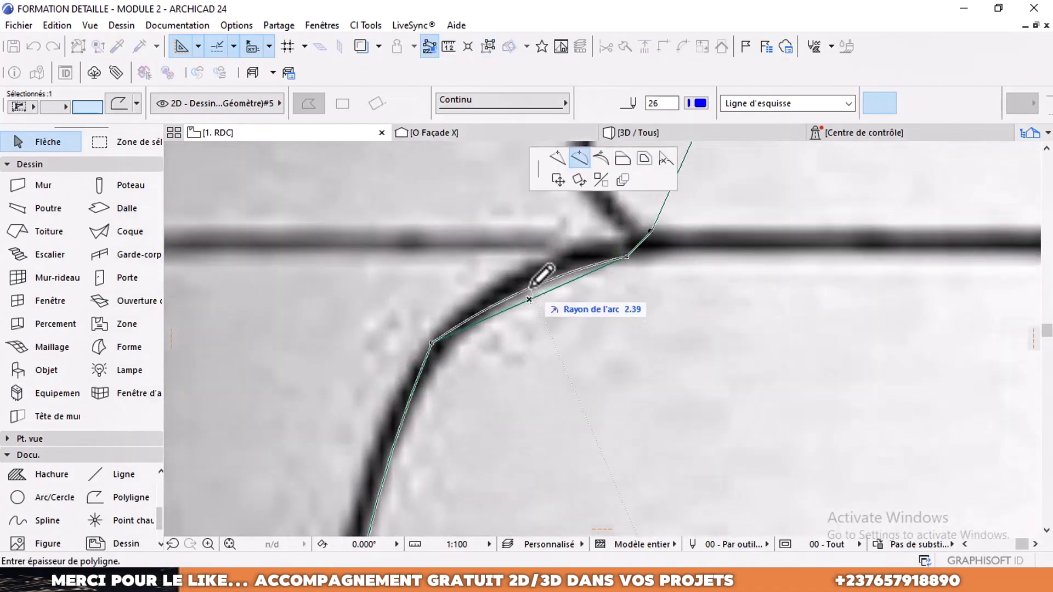
click(553, 267)
- Move the node joining the belly arc and the shoulder arc to a lower point along the scanned outline
scroll(558, 277, down, 2)
scroll(484, 335, up, 1)
middle_drag(483, 307, 533, 250)
scroll(533, 250, up, 1)
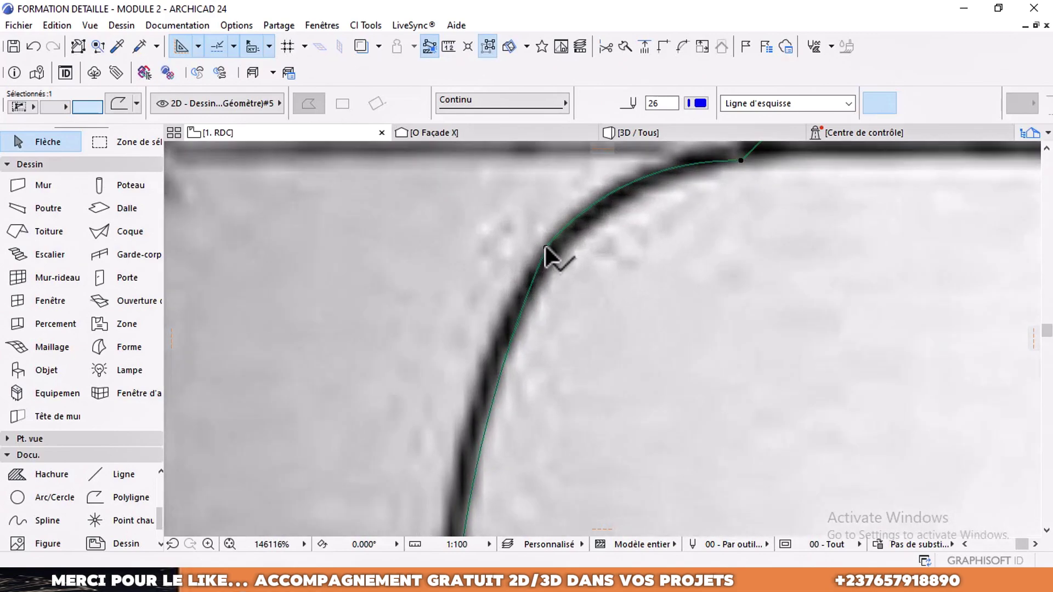
click(545, 247)
click(530, 300)
- Adjust the belly arc to about 5.9 cm radius so that it matches the scanned curve
scroll(530, 296, down, 4)
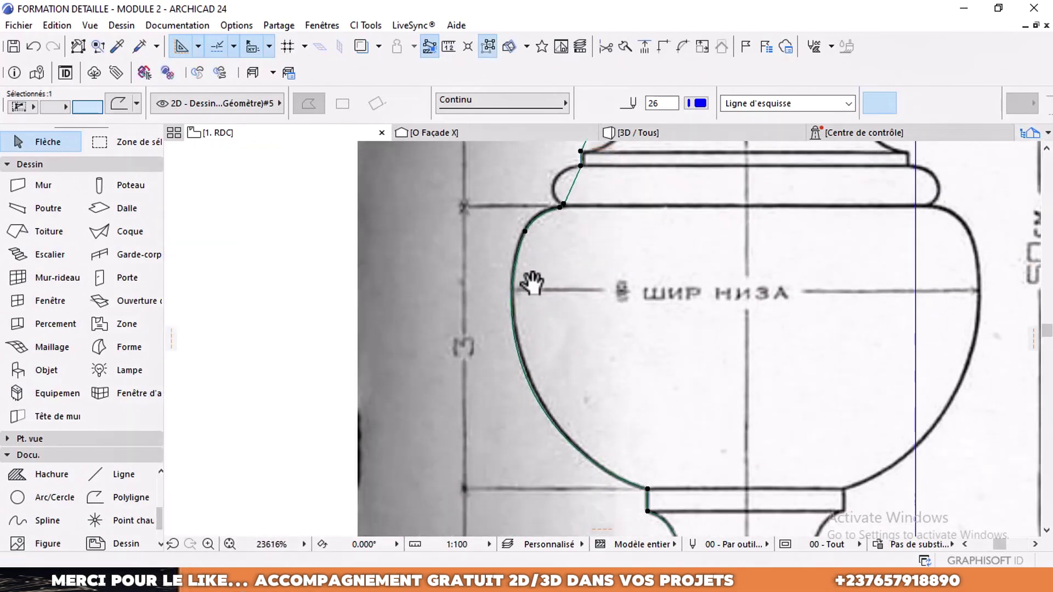
scroll(533, 396, up, 2)
scroll(533, 397, up, 2)
click(515, 345)
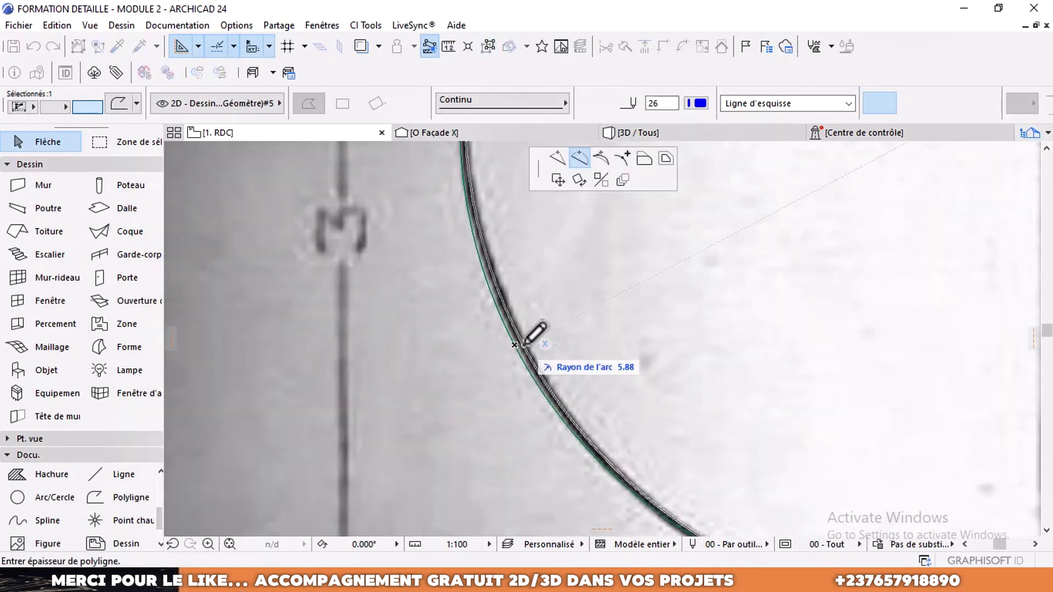
click(527, 342)
- Bend the segment of the rounded moulding above the belly outward into an arc along its scanned edge
scroll(526, 357, down, 4)
scroll(556, 359, up, 6)
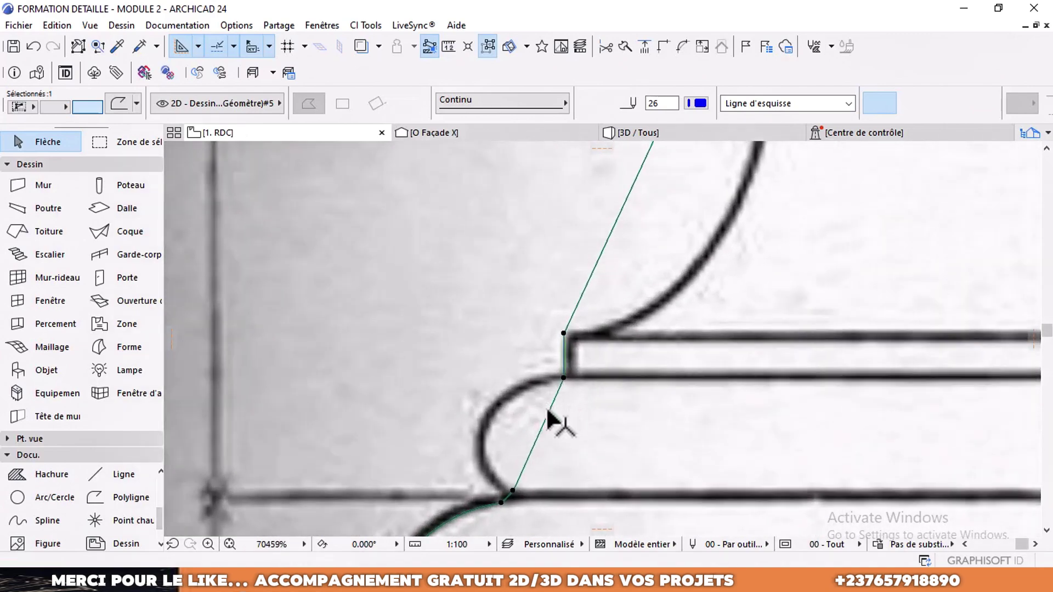
click(548, 411)
click(496, 412)
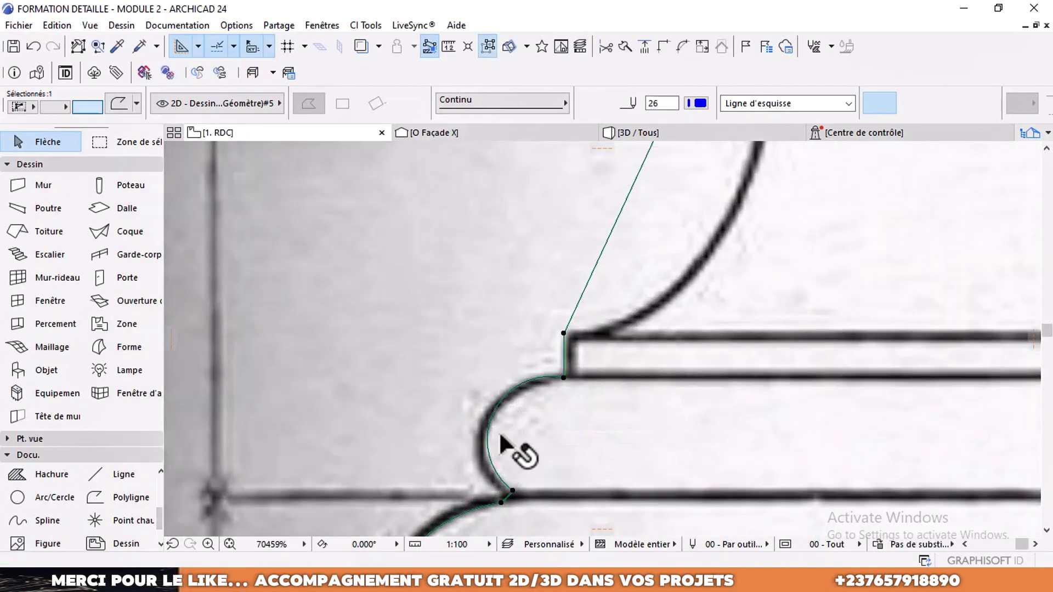
- Move the lower node of the rounded moulding's arc about 0.06 cm diagonally onto the scanned junction with the belly
scroll(531, 406, up, 4)
click(545, 420)
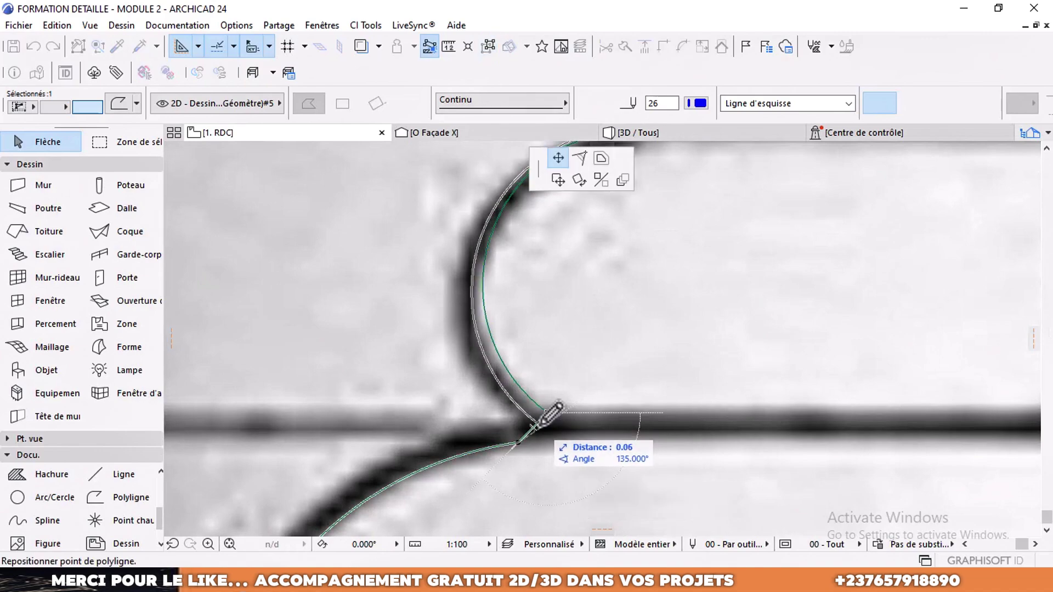
click(535, 424)
scroll(537, 422, up, 5)
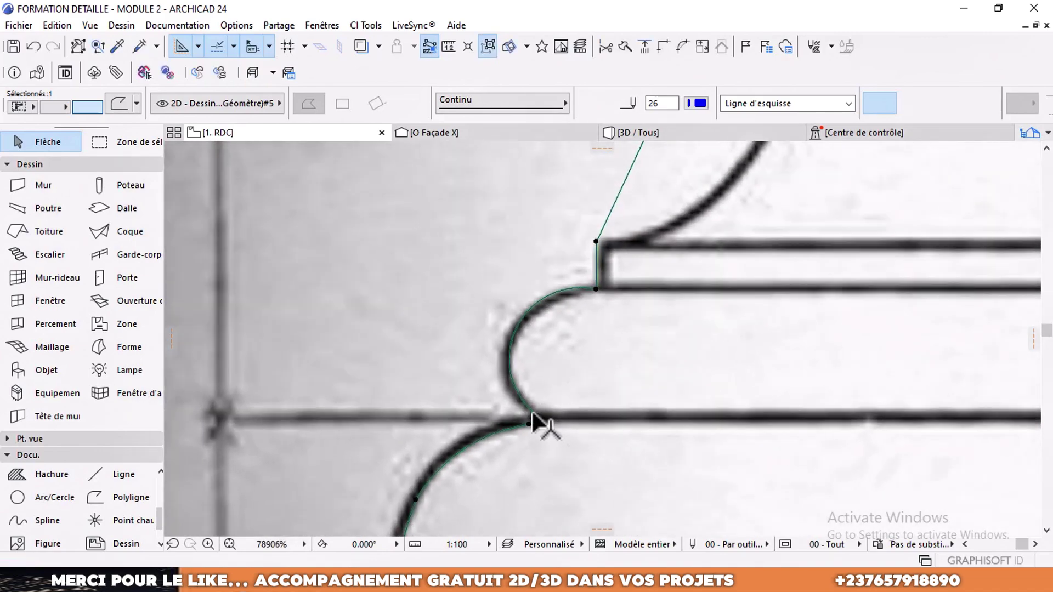
click(538, 431)
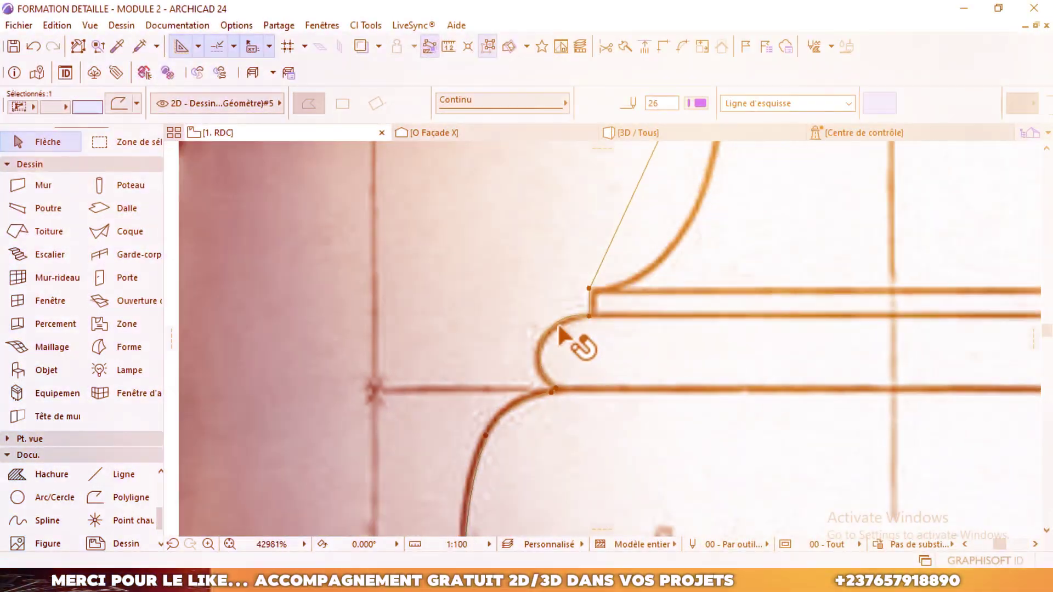
- Try to bend the whole flared segment at the foot of the shaft into a single arc of about 5 cm radius
scroll(558, 325, down, 5)
middle_drag(597, 262, 567, 361)
scroll(564, 338, up, 5)
click(555, 345)
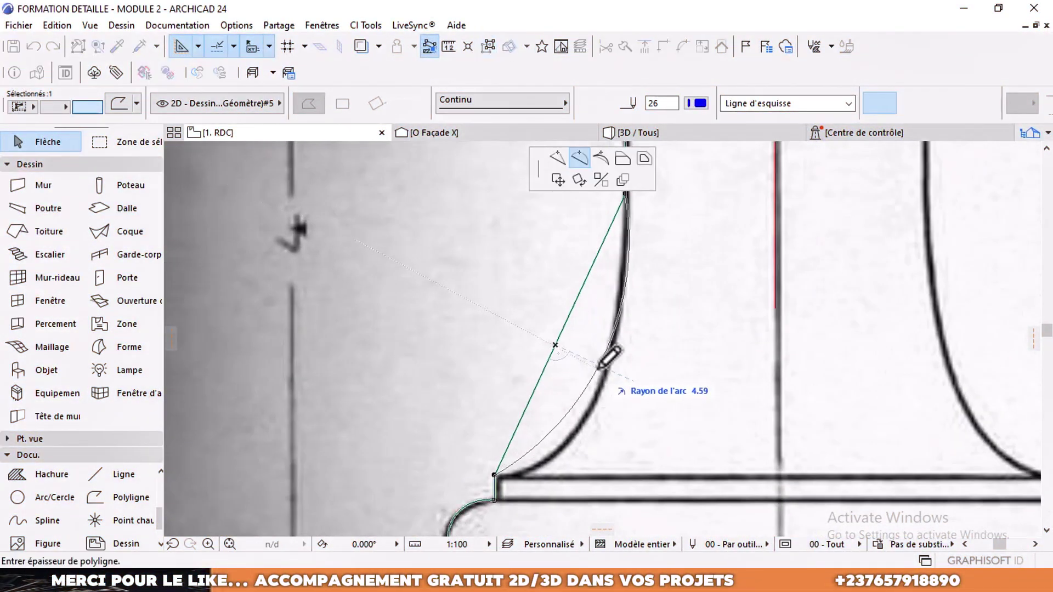
click(597, 364)
middle_drag(578, 409, 579, 355)
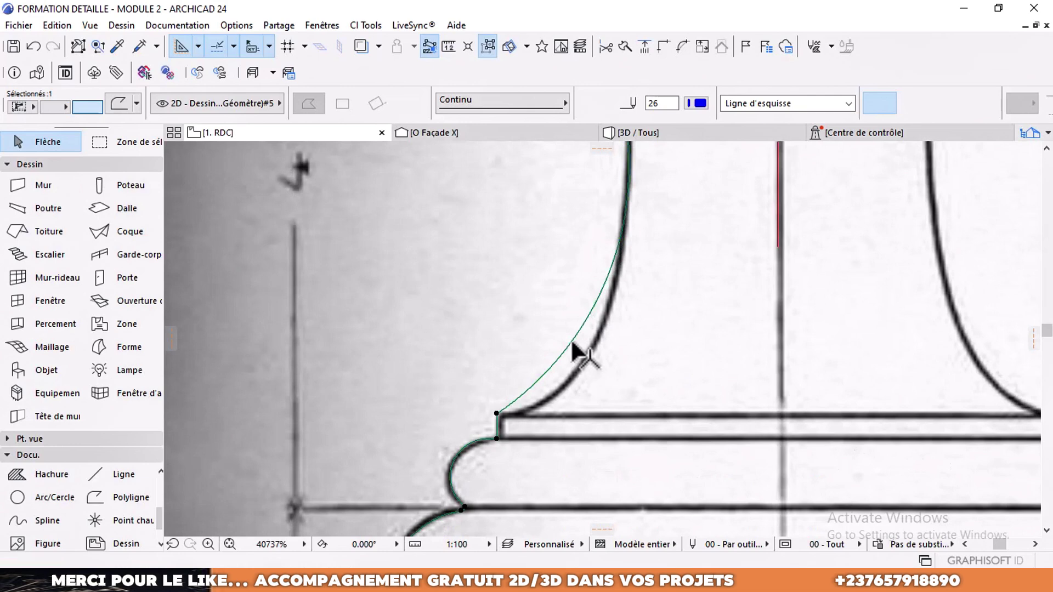
- Insert a node in the flared segment at the foot of the shaft and move it onto the scanned outline
click(572, 343)
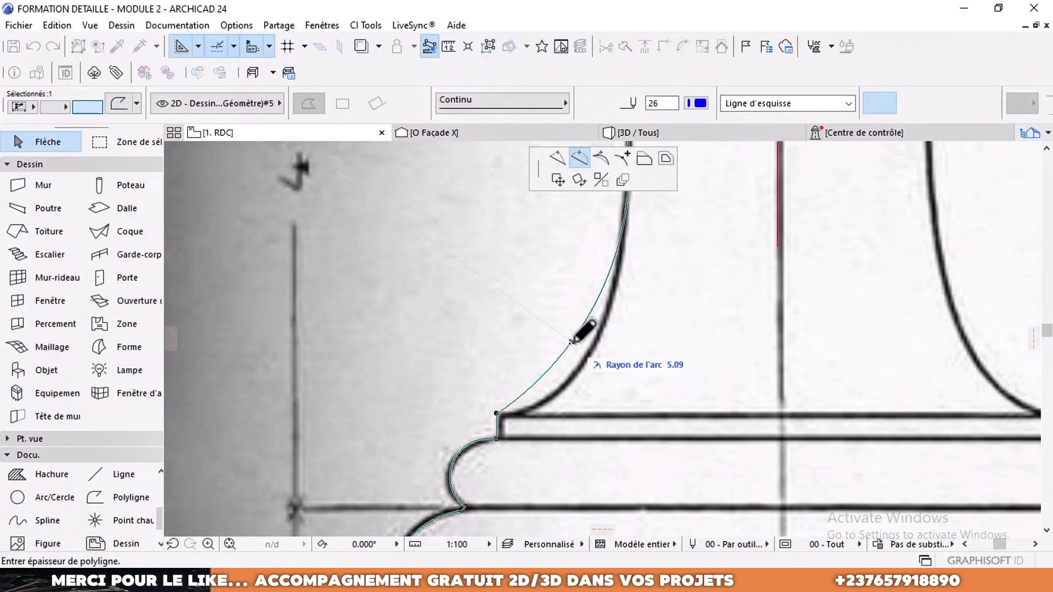
click(559, 161)
click(568, 348)
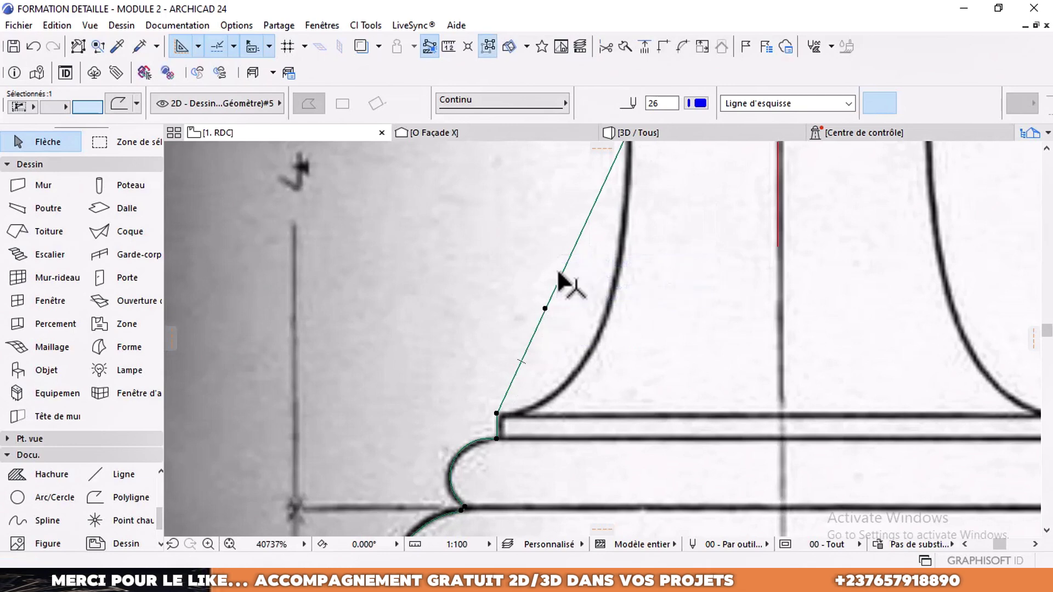
click(545, 309)
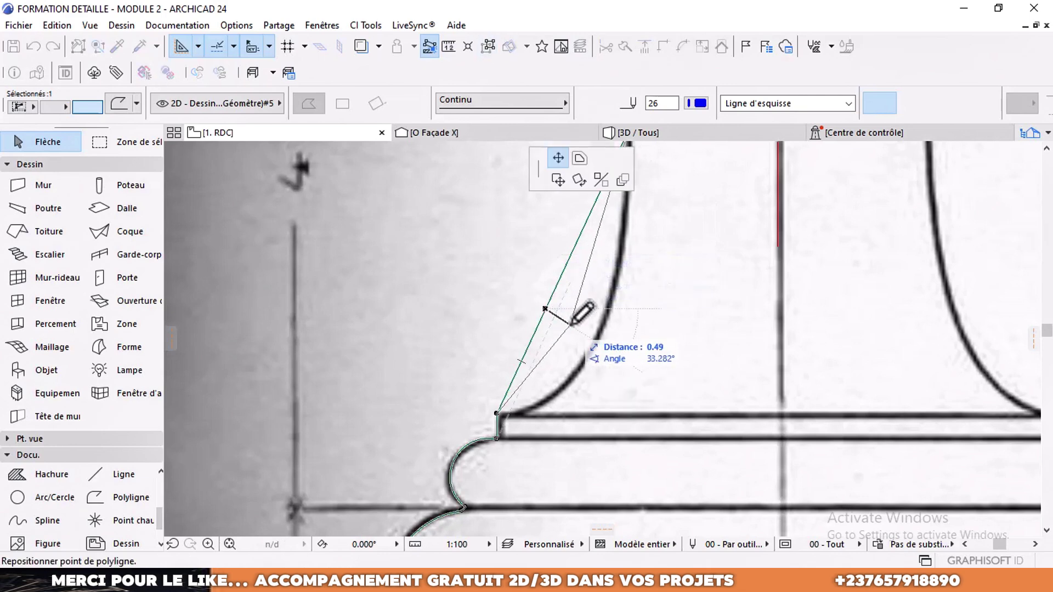
click(599, 330)
- Bend both segments of the shaft's flared foot into arcs along the scan, the lower one with about 2 cm radius
middle_drag(610, 287, 594, 364)
click(591, 357)
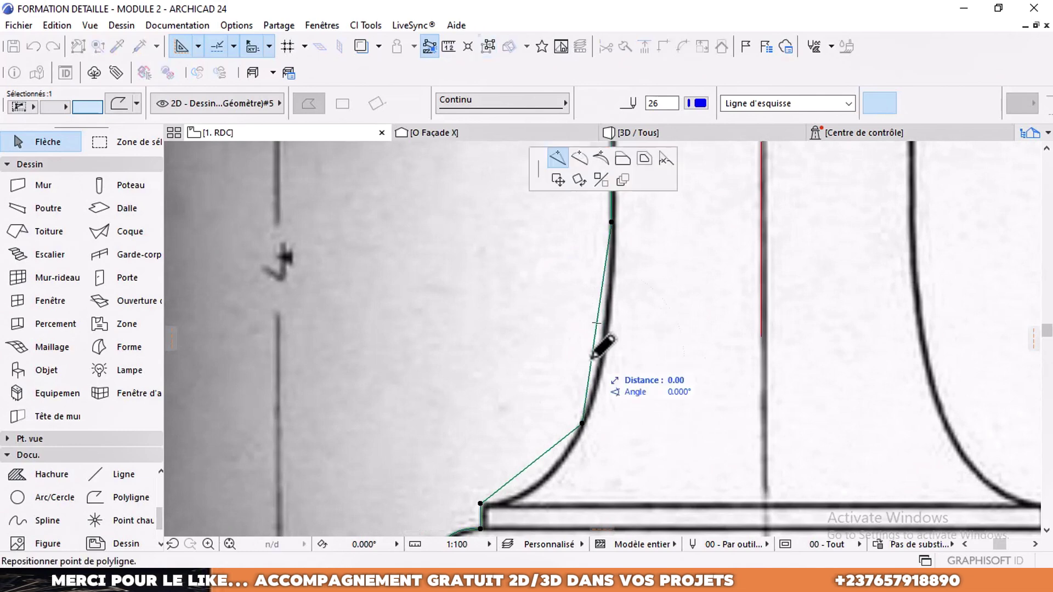
click(579, 161)
click(601, 357)
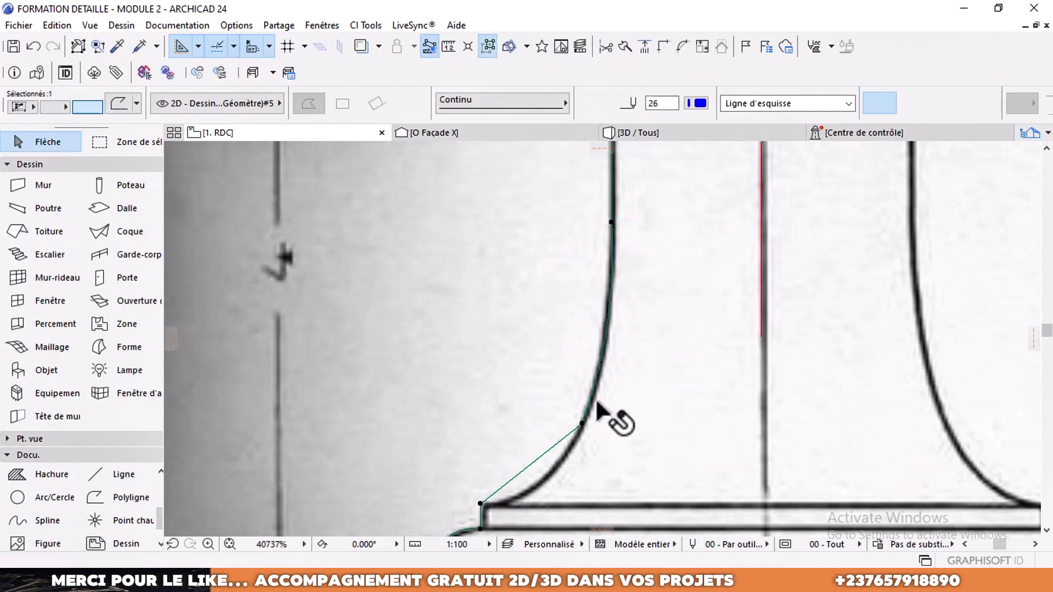
middle_drag(564, 480, 563, 371)
scroll(559, 373, up, 3)
click(511, 331)
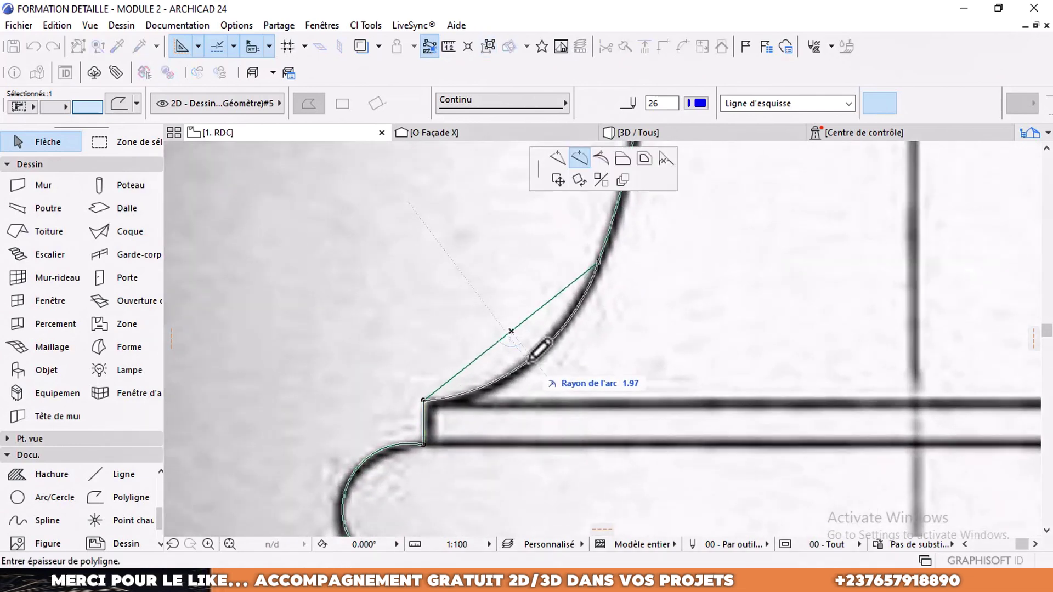
click(530, 361)
- Bend the straight outer segment of the neck ring outward into an arc of about 0.4 cm radius
scroll(546, 358, down, 4)
middle_drag(593, 193, 582, 356)
middle_drag(593, 291, 594, 373)
middle_drag(582, 246, 581, 326)
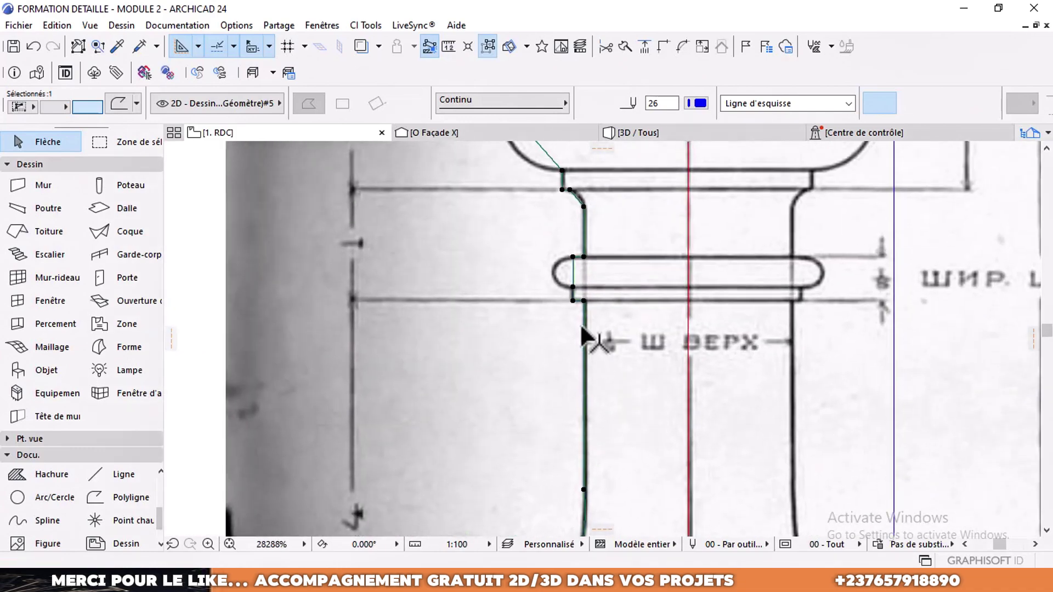
scroll(580, 324, up, 4)
click(568, 348)
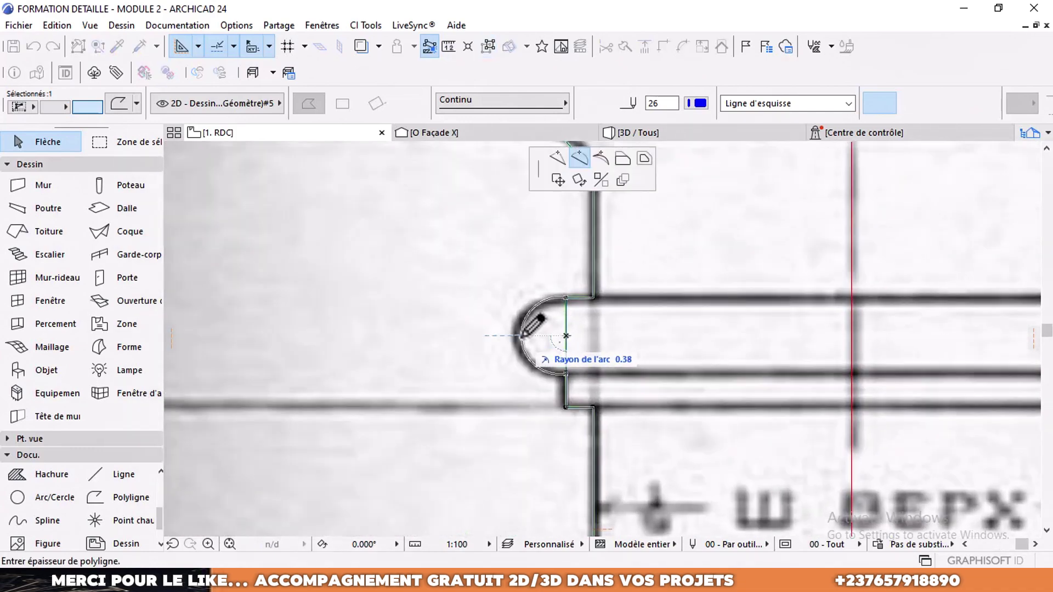
click(519, 335)
- Bend the small segment between the shaft and the fillet under the capital into an arc along the scanned outline
scroll(587, 294, down, 3)
scroll(592, 357, up, 5)
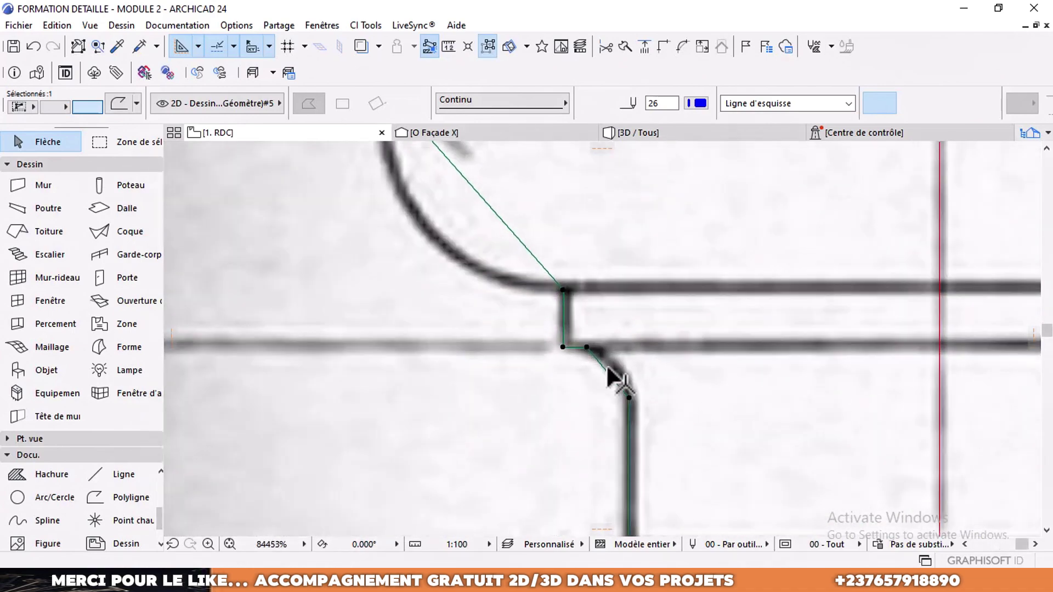
click(609, 373)
click(618, 367)
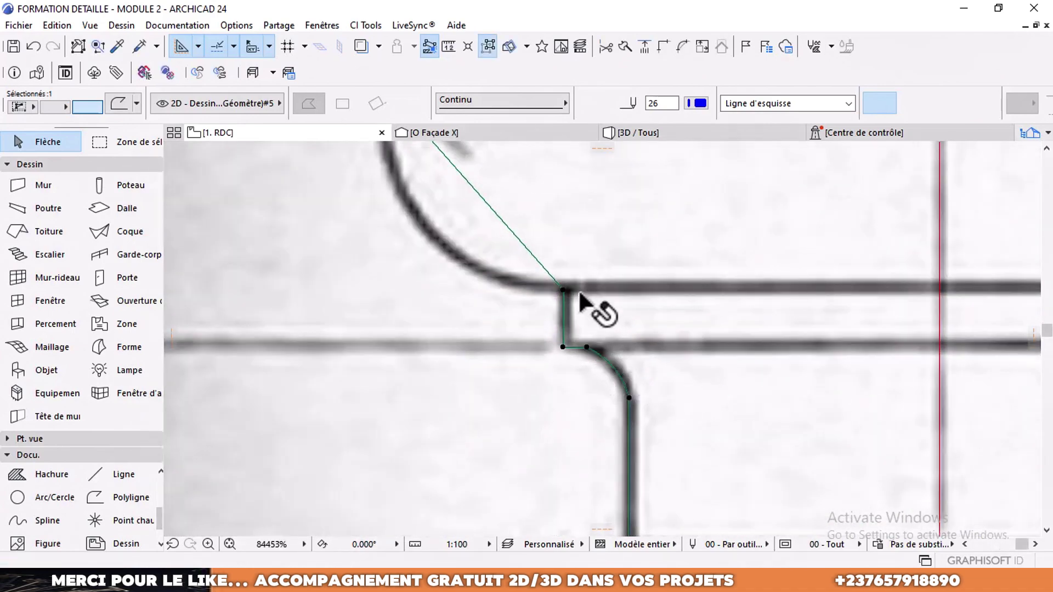
- Bend the capital's sloping segment outward into an arc of about 1.4 cm radius and deselect the polyline
scroll(594, 334, down, 4)
click(599, 337)
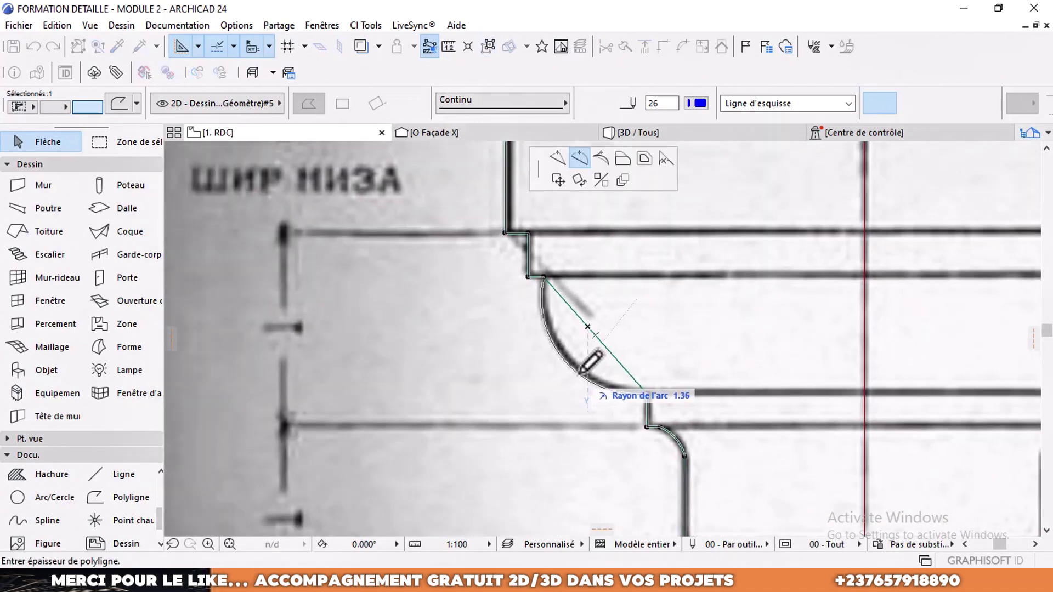
click(591, 362)
scroll(521, 376, down, 6)
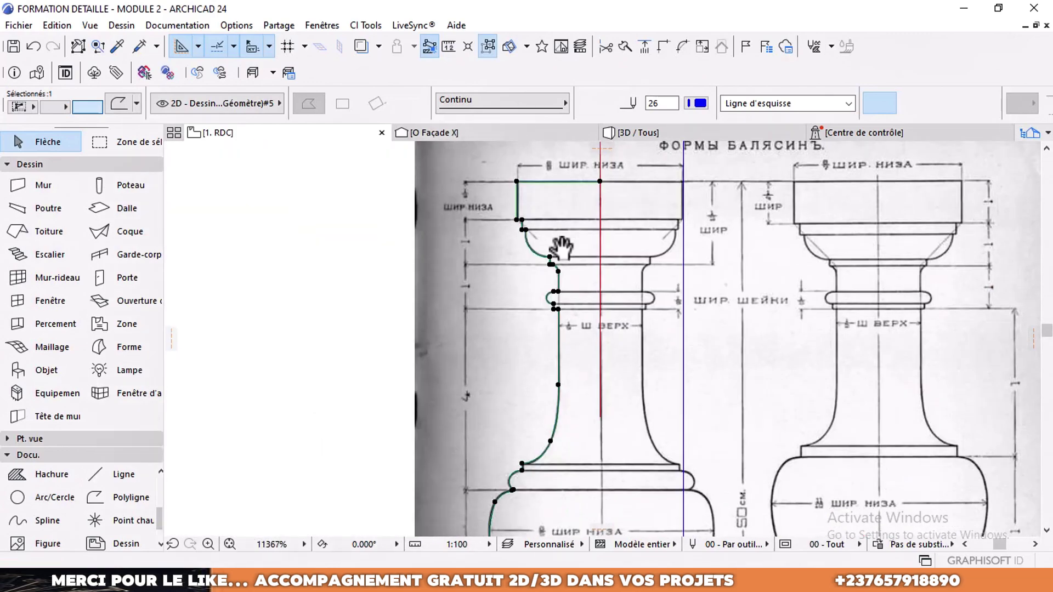
scroll(562, 248, down, 3)
key(Escape)
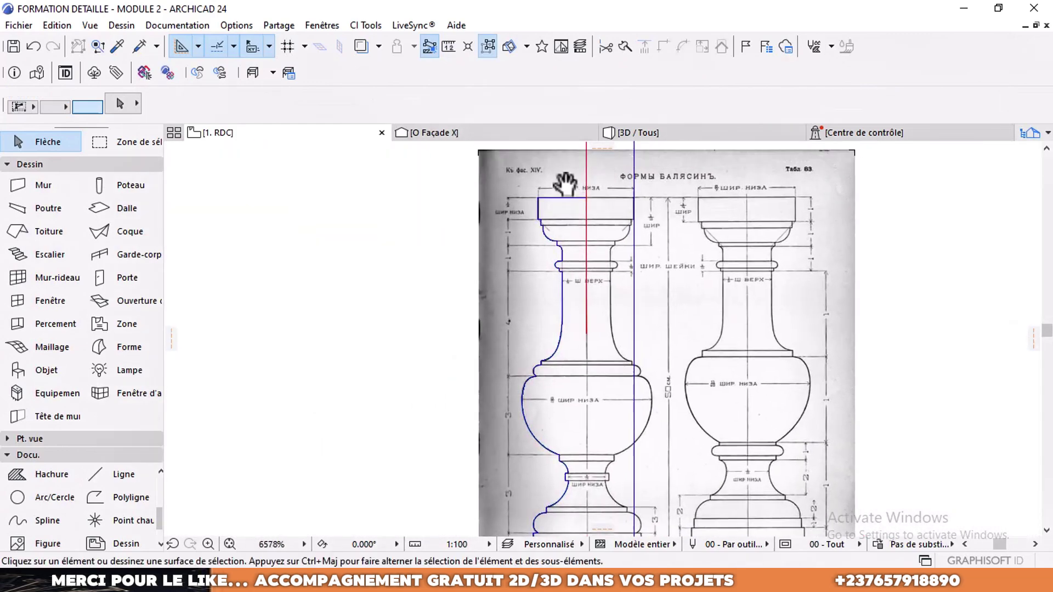
- Copy the red central axis line to the narrow neck of the left profile at the lower collar
scroll(589, 311, up, 3)
click(592, 384)
scroll(586, 313, up, 2)
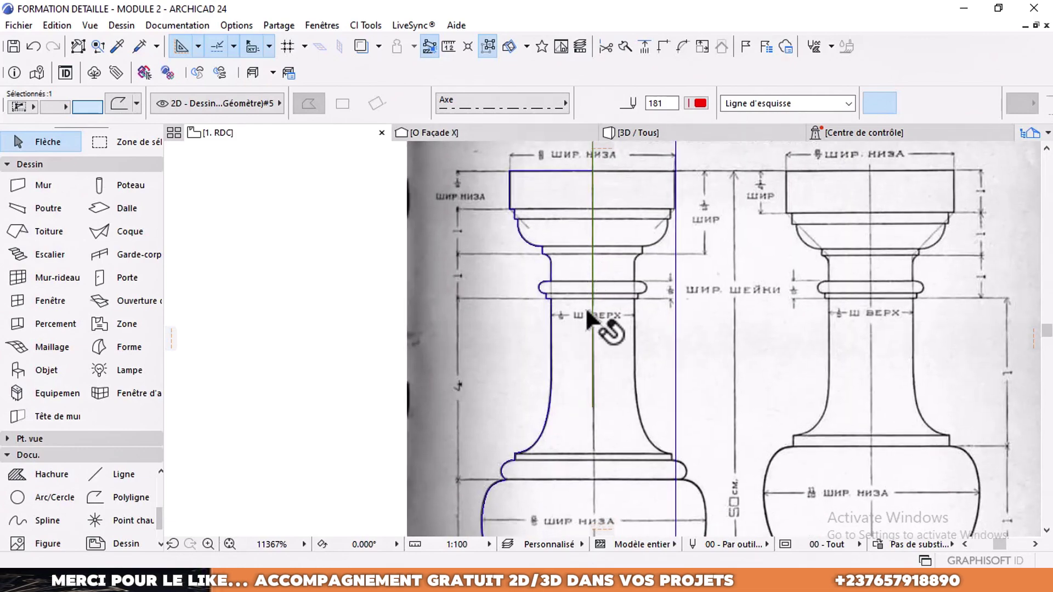
scroll(587, 311, up, 3)
middle_drag(586, 318, 599, 279)
key(ctrl+shift+d)
click(610, 349)
scroll(593, 460, down, 5)
middle_drag(593, 461, 581, 299)
scroll(572, 412, up, 10)
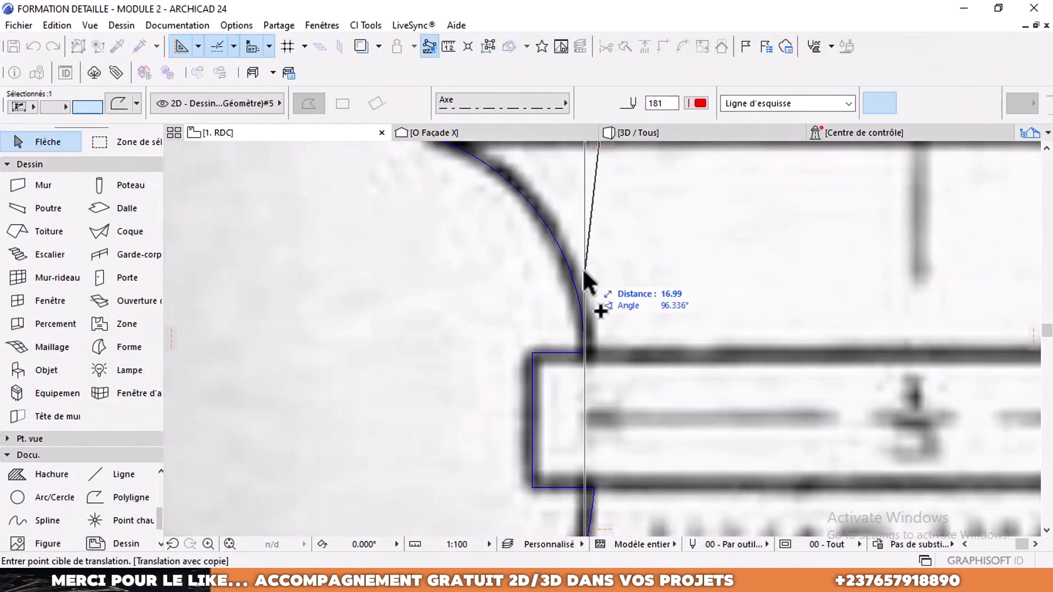
scroll(576, 307, down, 8)
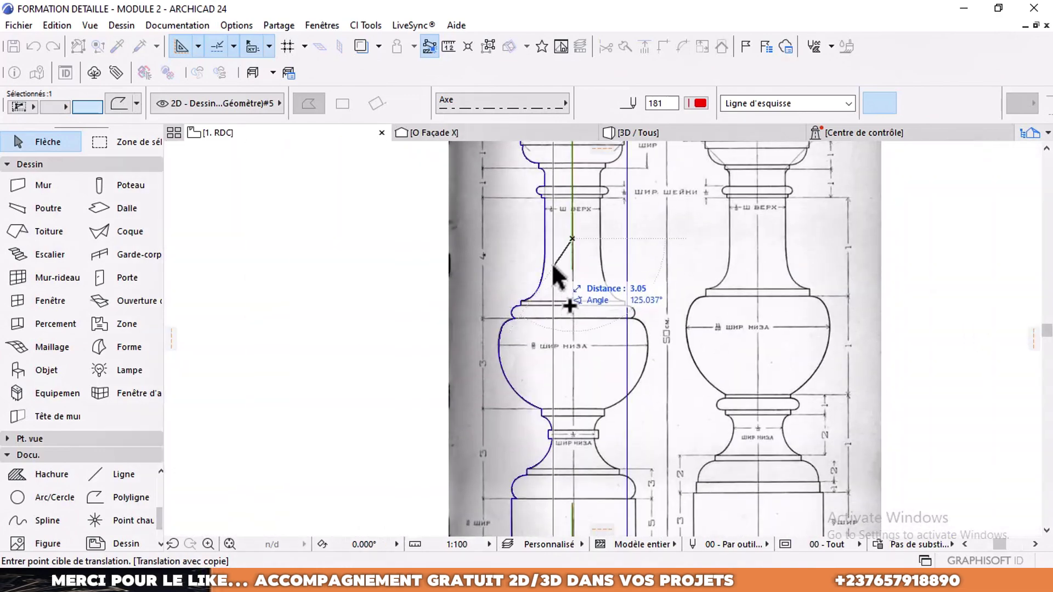
scroll(543, 406, up, 5)
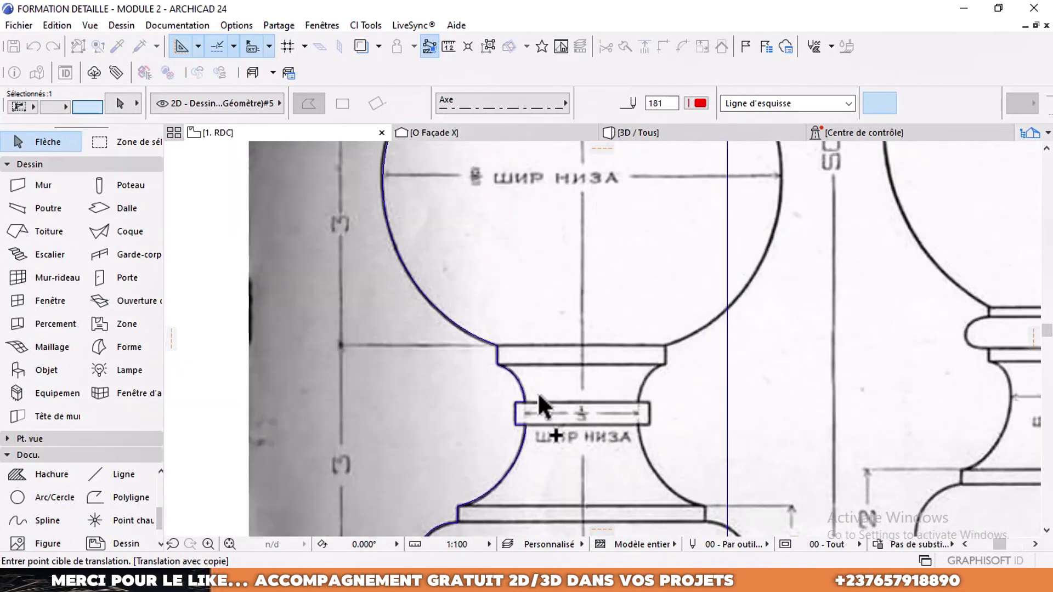
scroll(532, 408, down, 5)
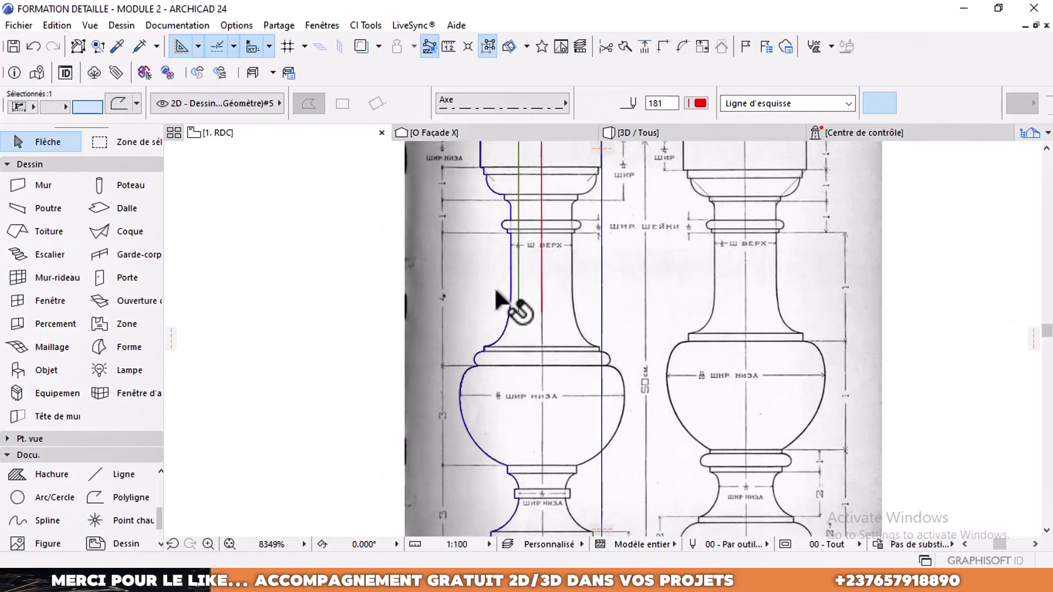
- Copy the new axis line horizontally 2 cm towards the baluster's centre
scroll(508, 306, up, 4)
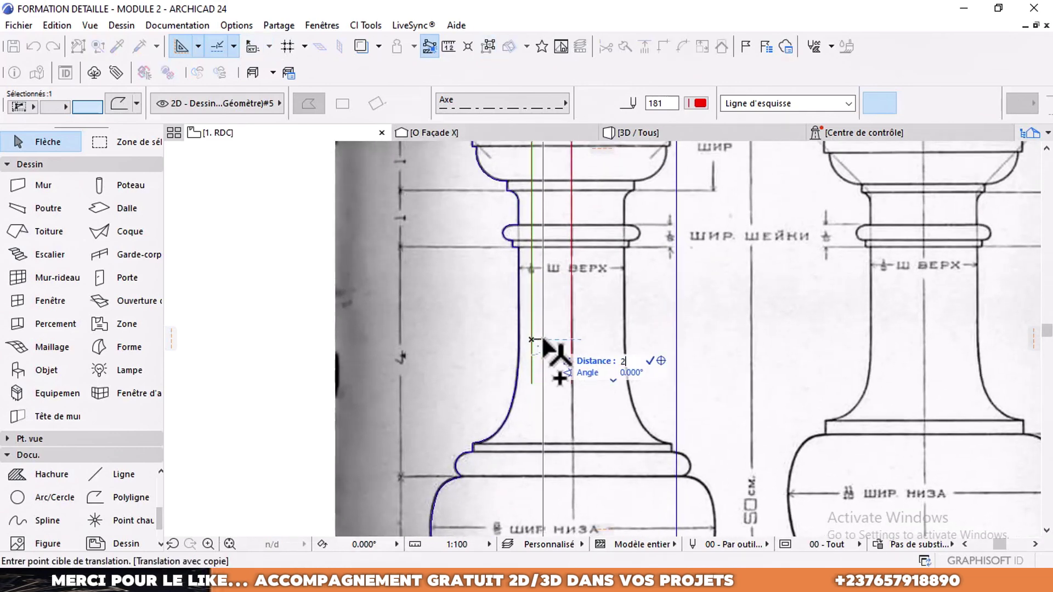
key(Return)
scroll(555, 355, down, 5)
scroll(581, 326, up, 5)
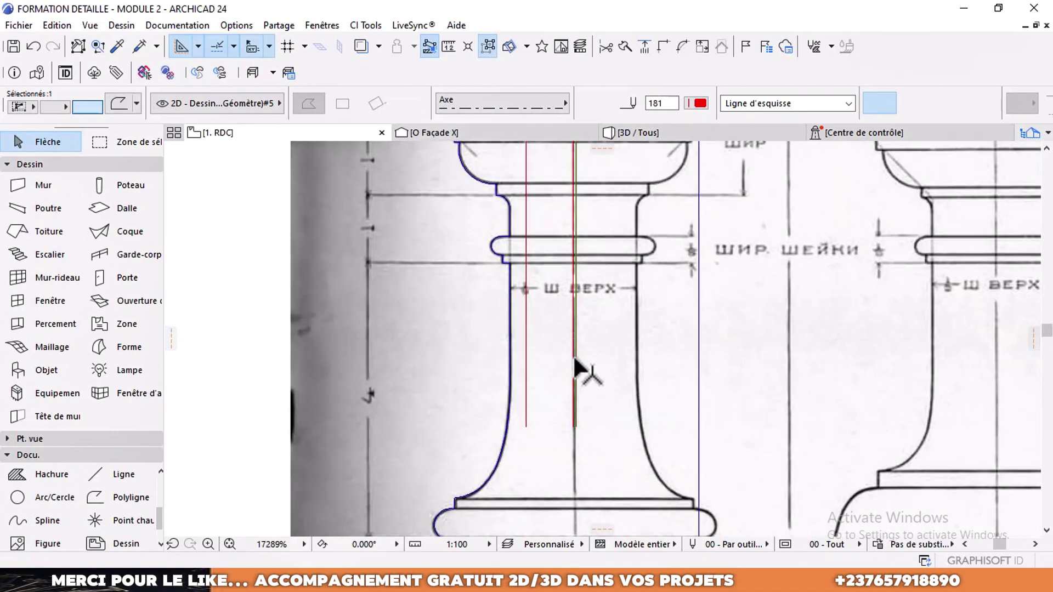
- Move the outermost axis line copy horizontally 1 cm towards the left baluster's centre
scroll(527, 361, up, 1)
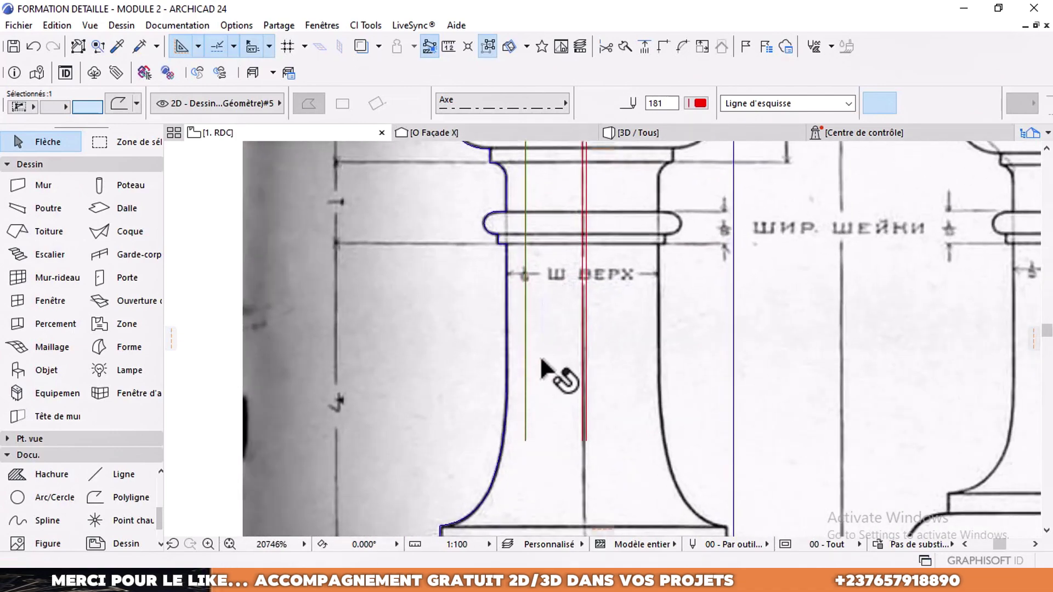
click(525, 364)
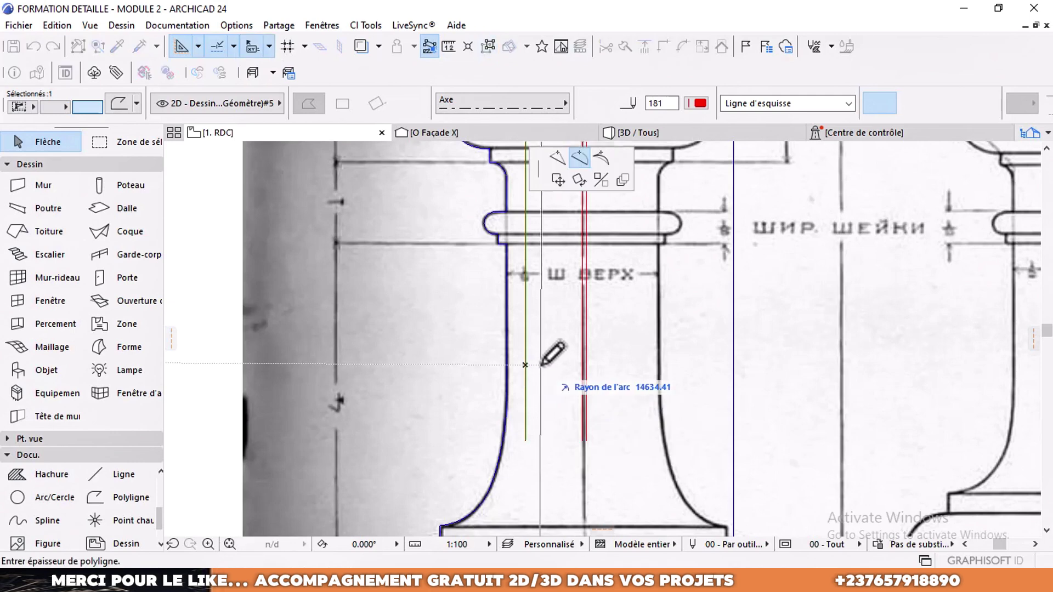
key(Escape)
key(ctrl+d)
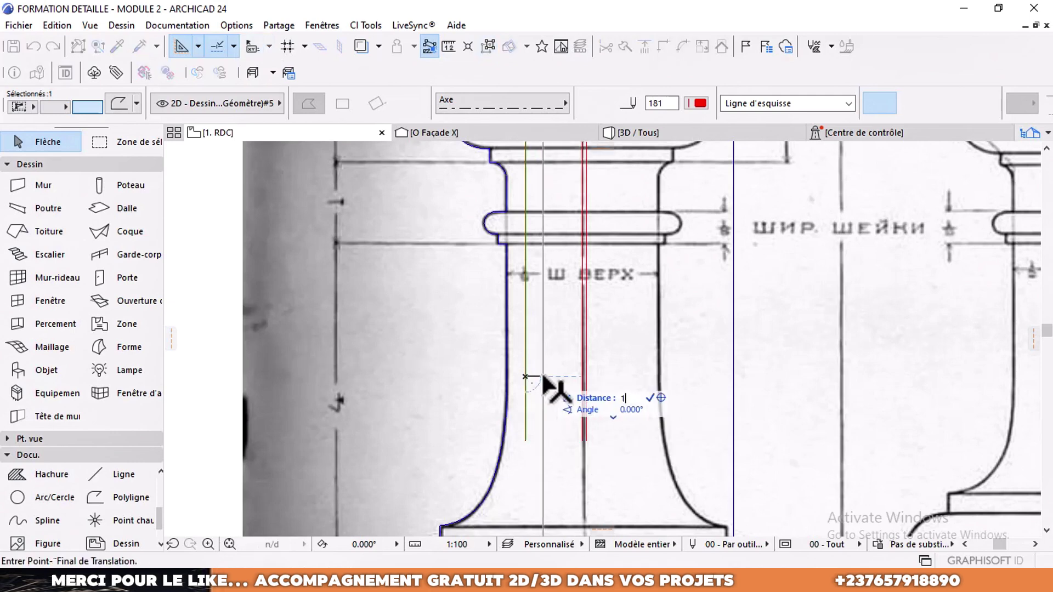
text(1)
key(Return)
scroll(560, 352, down, 6)
- Give the moved axis line the blue pen 6 and select it together with the traced half-profile polyline
click(702, 103)
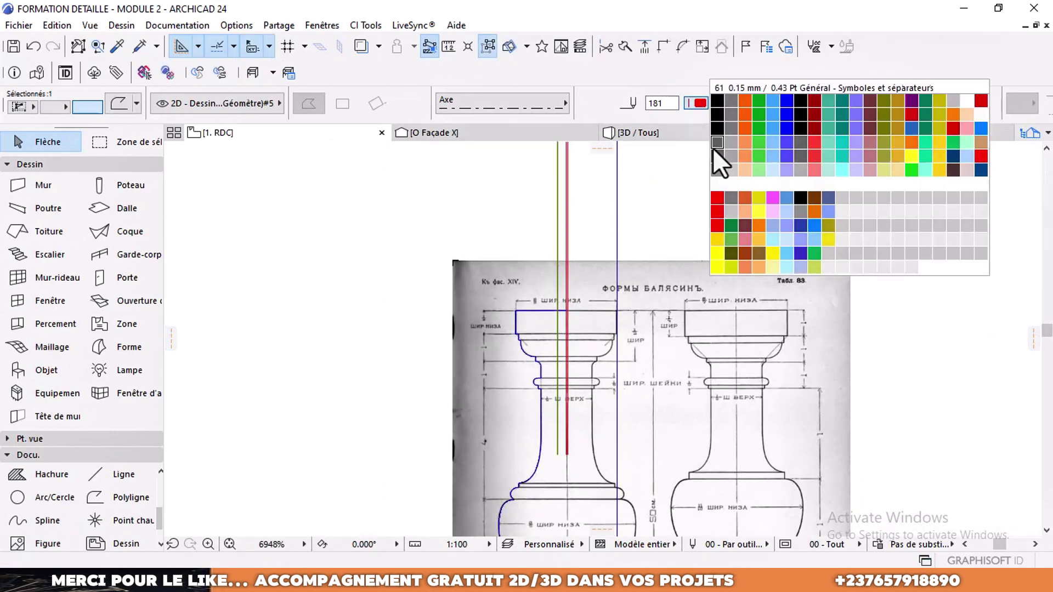
click(783, 96)
scroll(545, 307, up, 5)
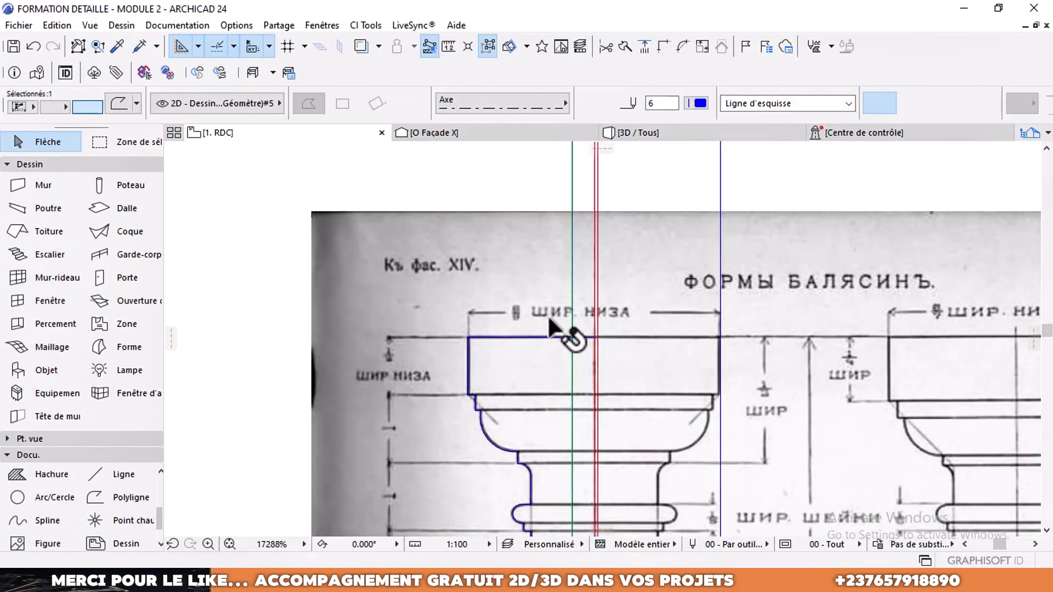
scroll(534, 329, down, 6)
scroll(530, 359, up, 6)
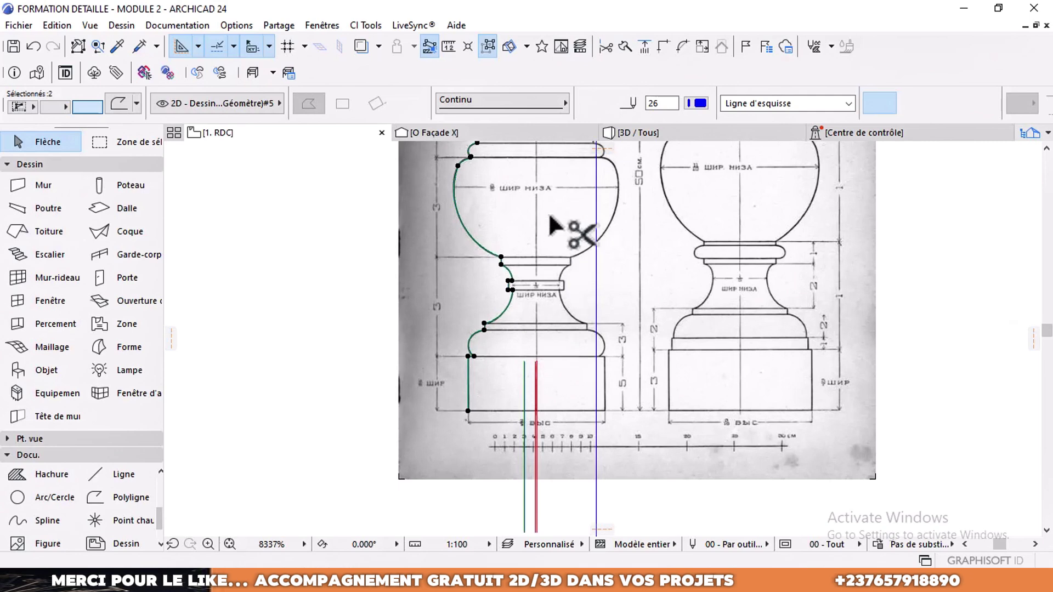
- Open the Personnalisé profile for editing in the profile manager and paste the copied half profile and axis line into it
click(241, 27)
mouse_move(332, 107)
click(456, 104)
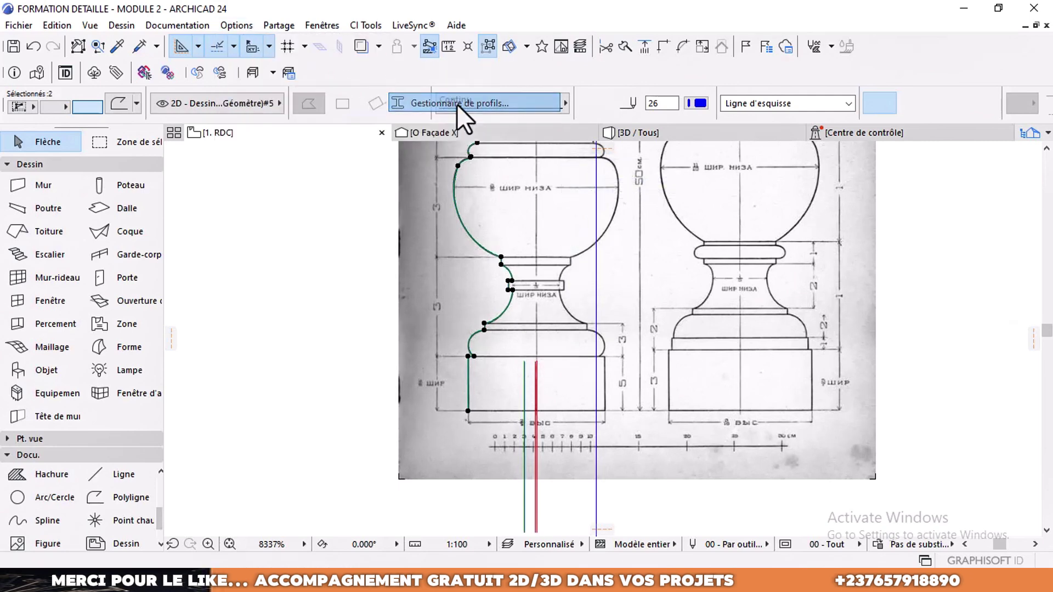
click(858, 195)
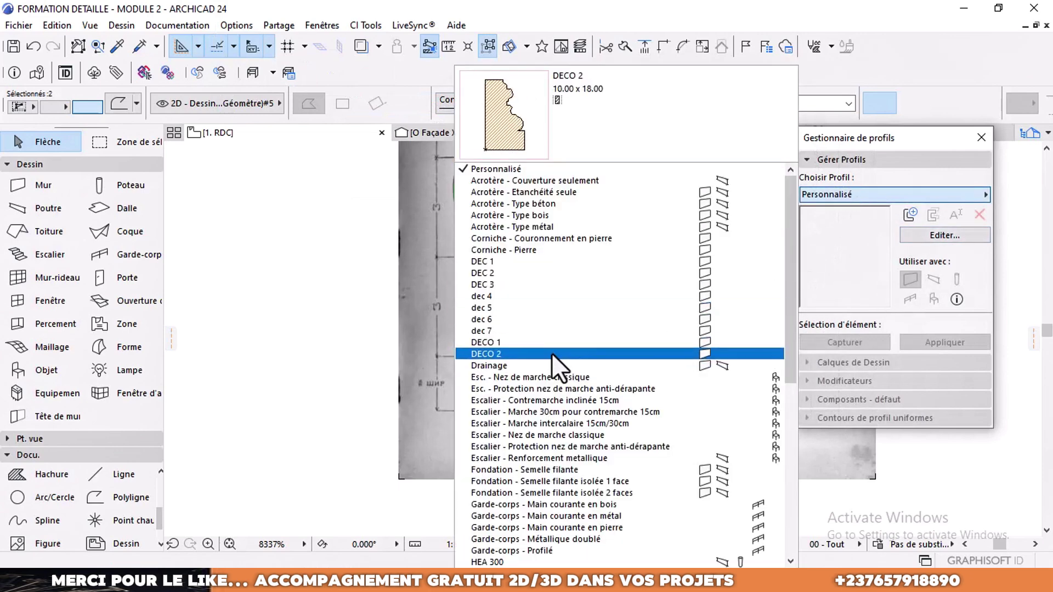
click(845, 262)
click(933, 236)
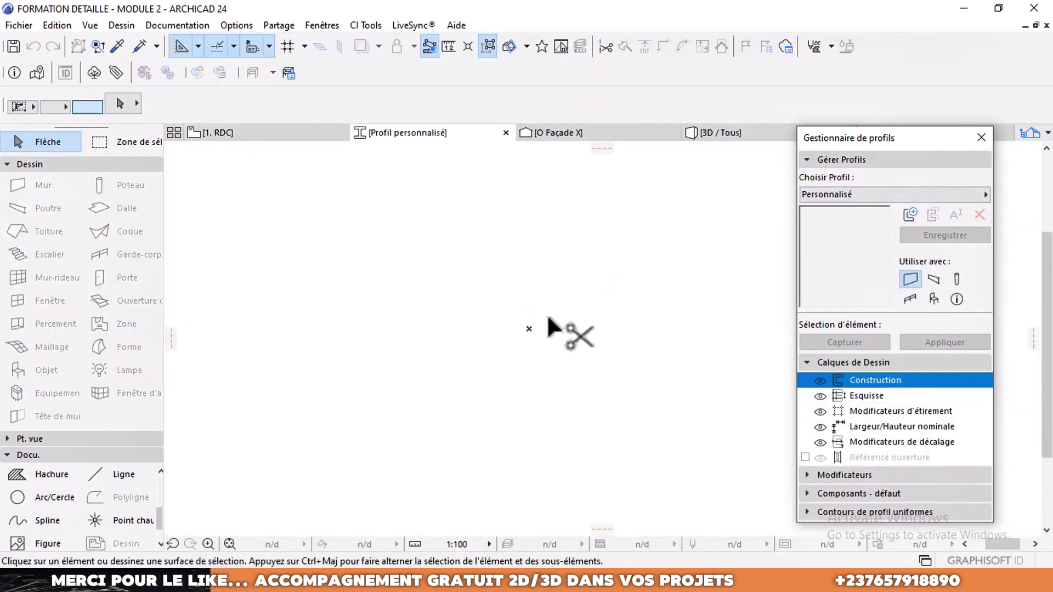
key(ctrl+v)
click(619, 311)
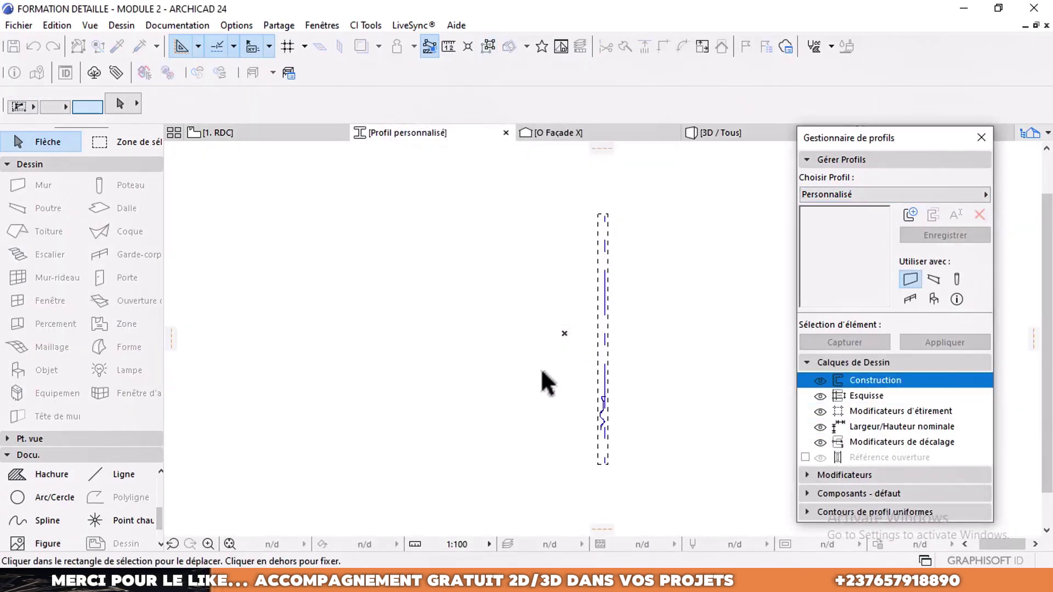
- Set the pasted axis line's line type to Continu and deselect it
click(585, 378)
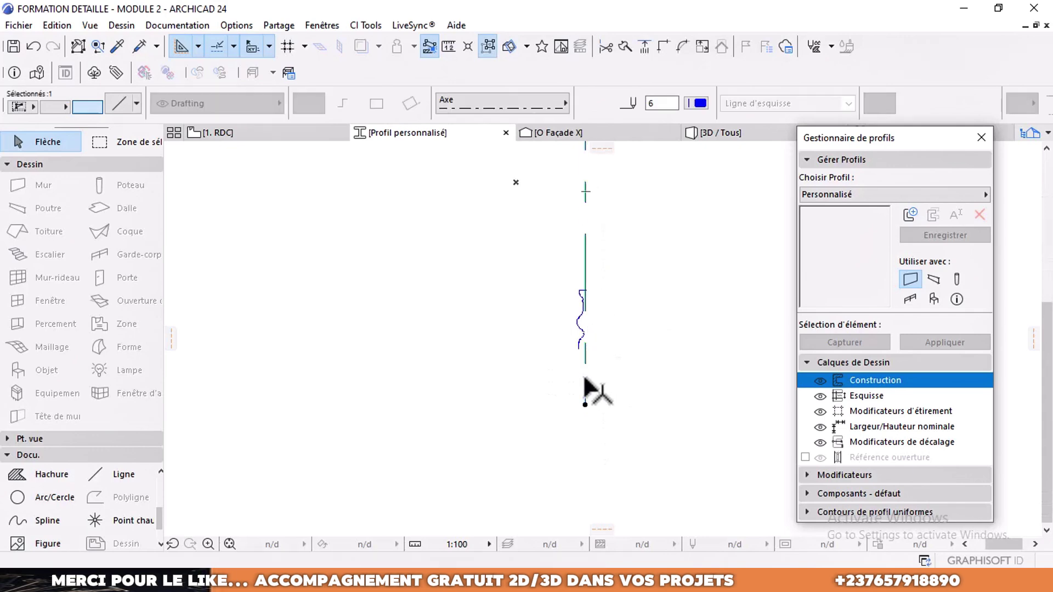
click(555, 106)
click(632, 11)
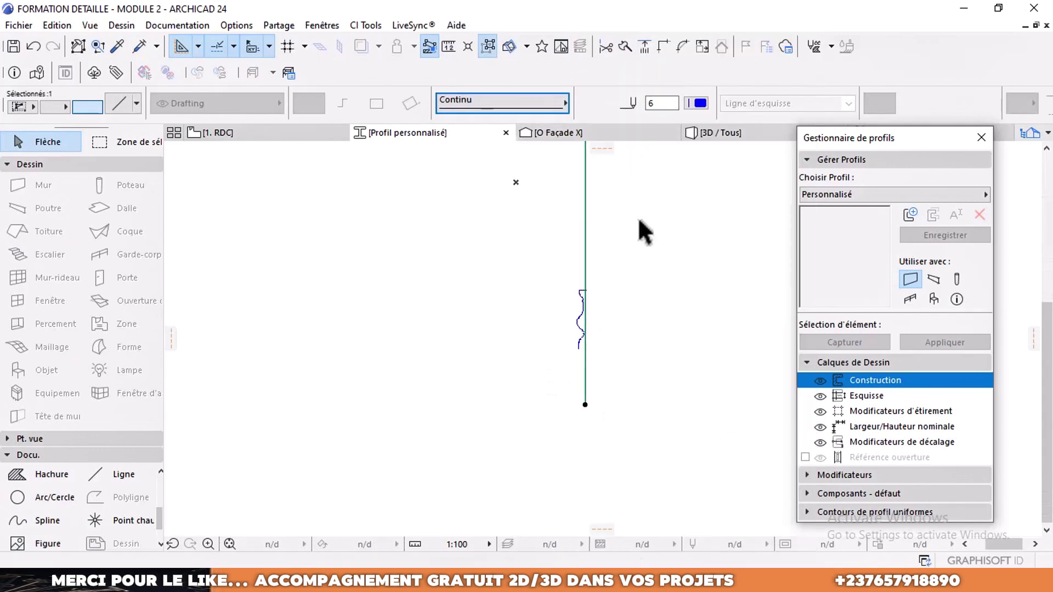
click(594, 328)
scroll(554, 332, up, 1)
middle_drag(515, 238, 506, 322)
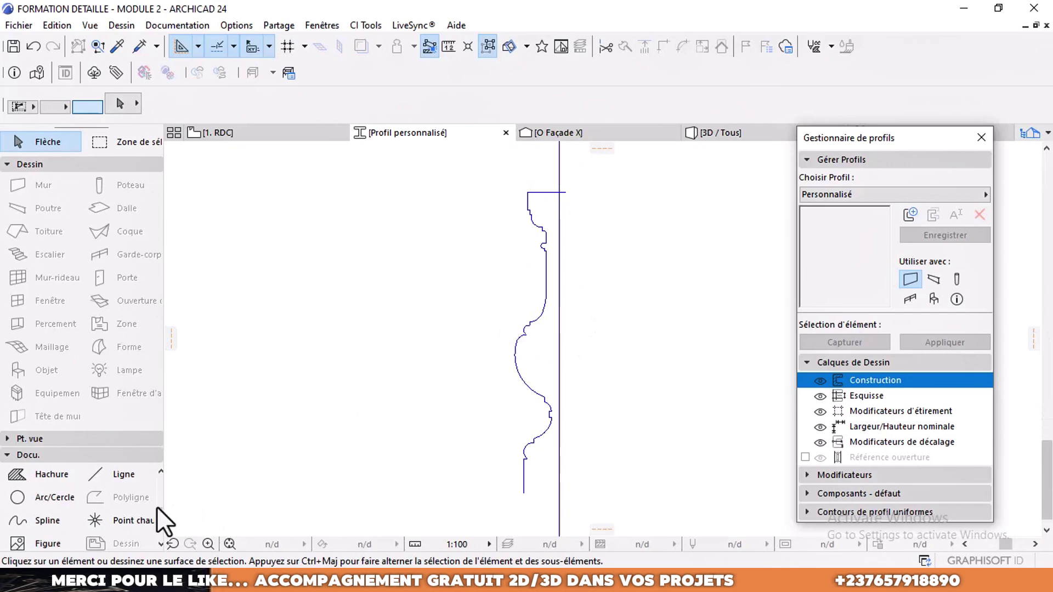
- Draw a horizontal line from the half profile's lower outer corner to the axis line to close the base
click(124, 474)
click(523, 492)
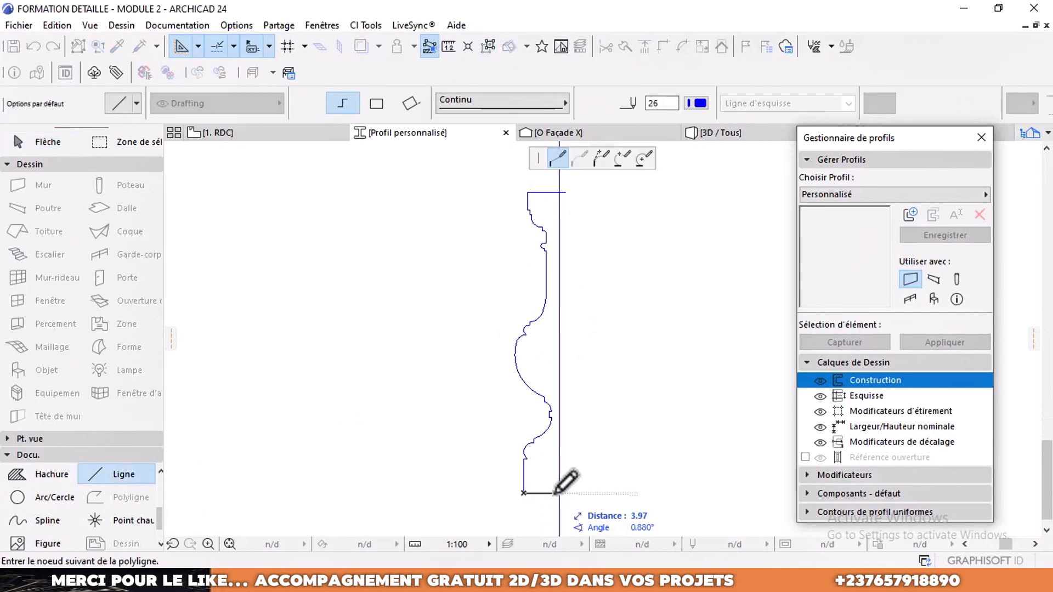
double_click(560, 492)
scroll(528, 364, down, 2)
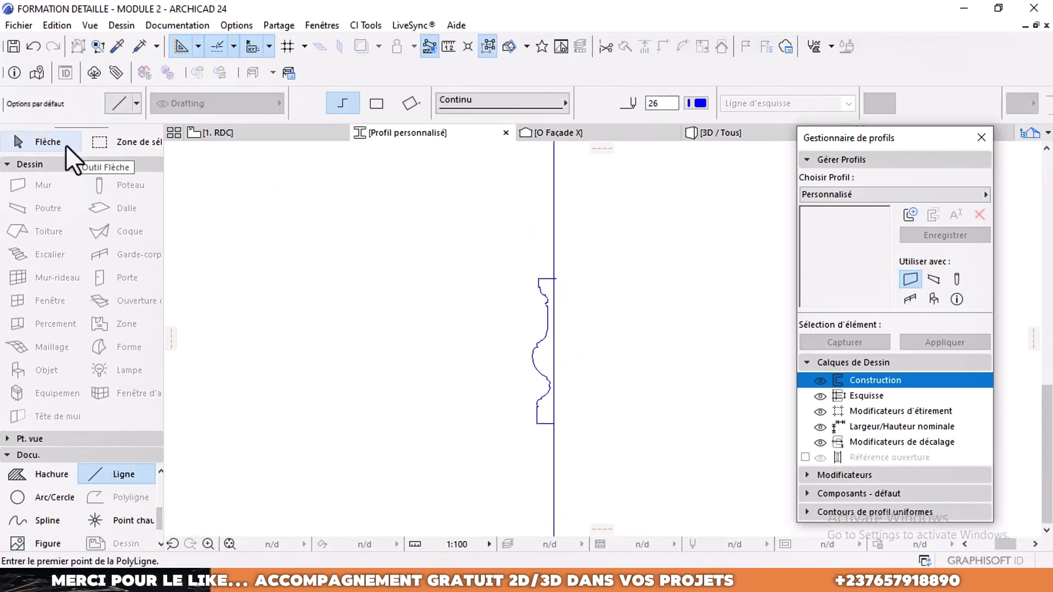
- Select the whole closed outline and move it so that its lower outer corner sits on the profile origin
click(67, 147)
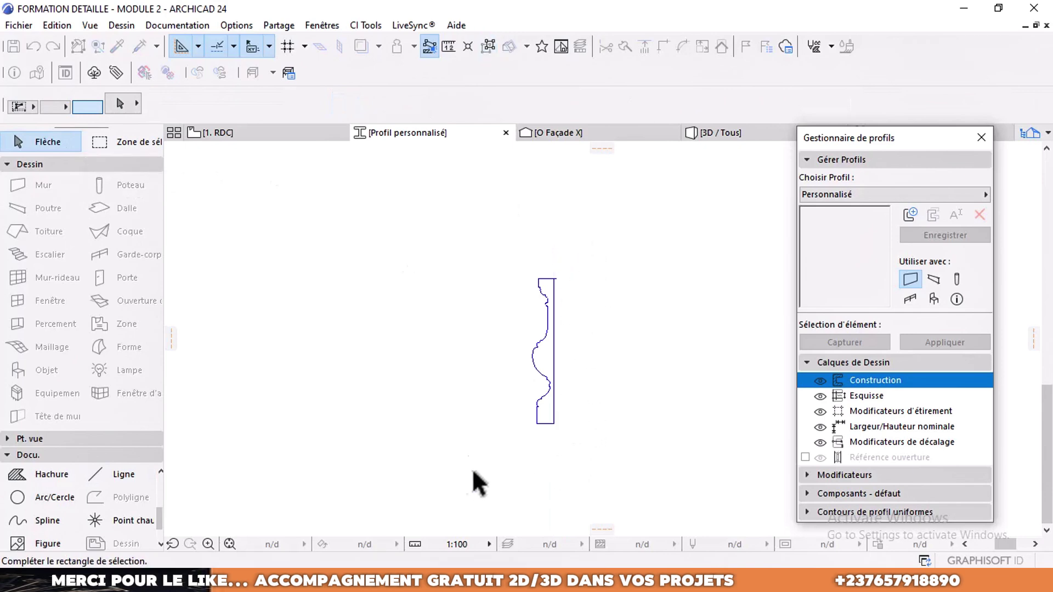
drag(477, 481, 614, 269)
key(ctrl+d)
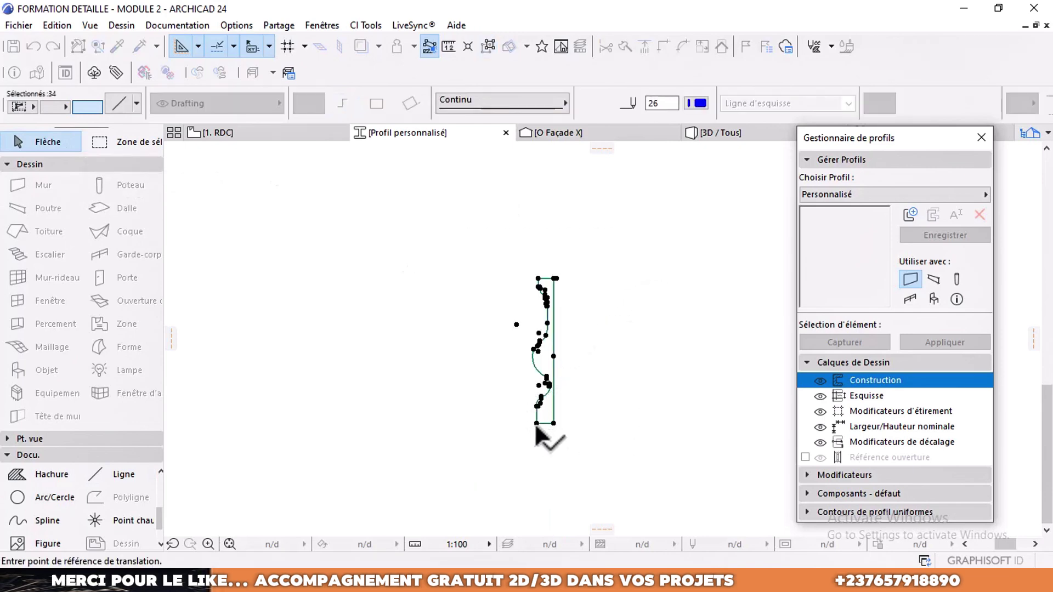
click(536, 423)
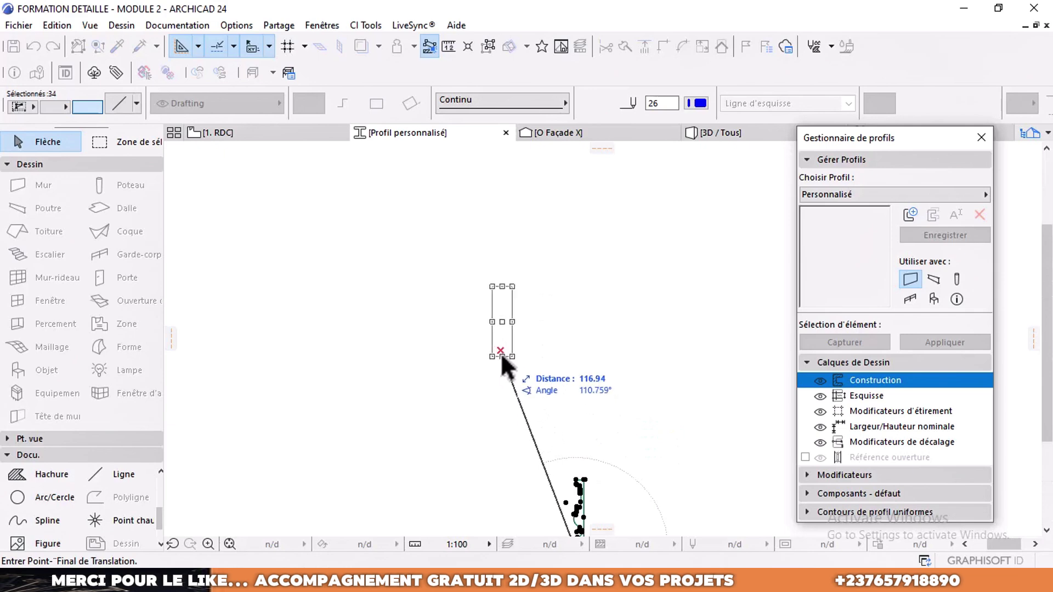
click(500, 351)
scroll(515, 355, up, 3)
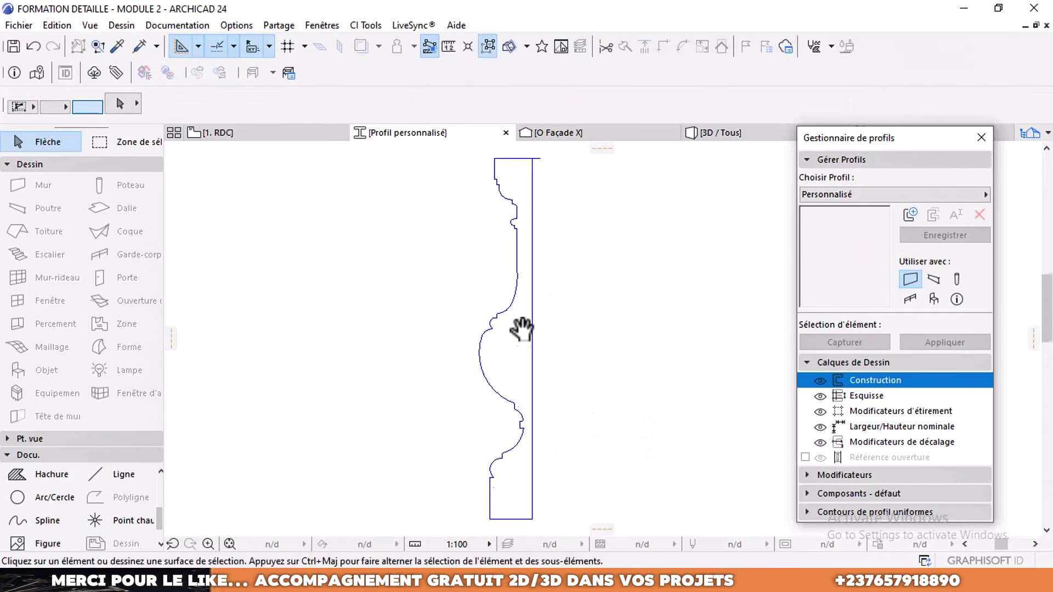
- Fill the closed outline with a Bois - Massif 01 fill, save the profile as "deco 3" and close the profile editor
click(34, 476)
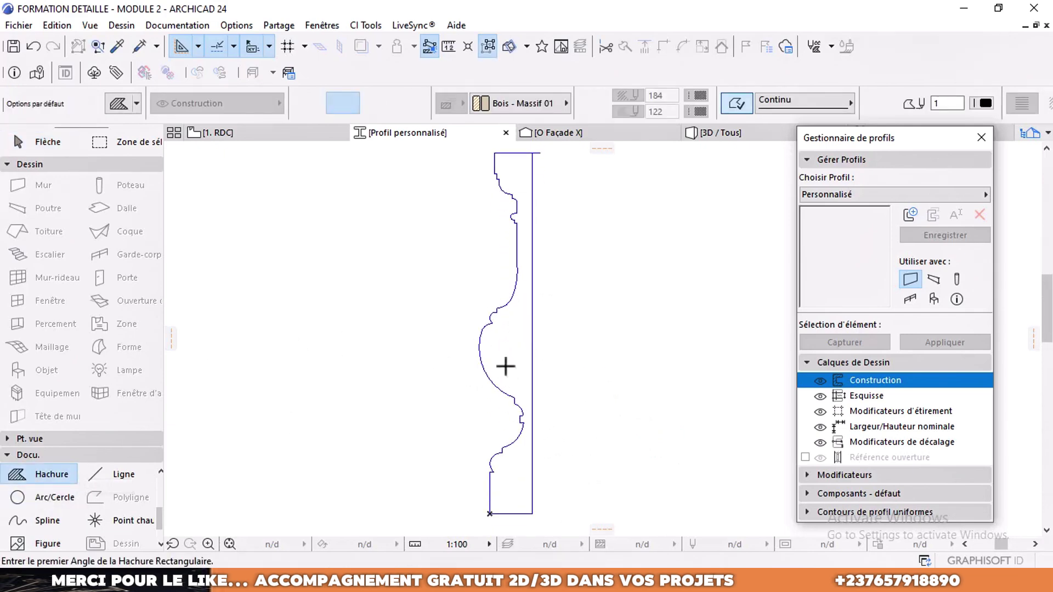
click(957, 234)
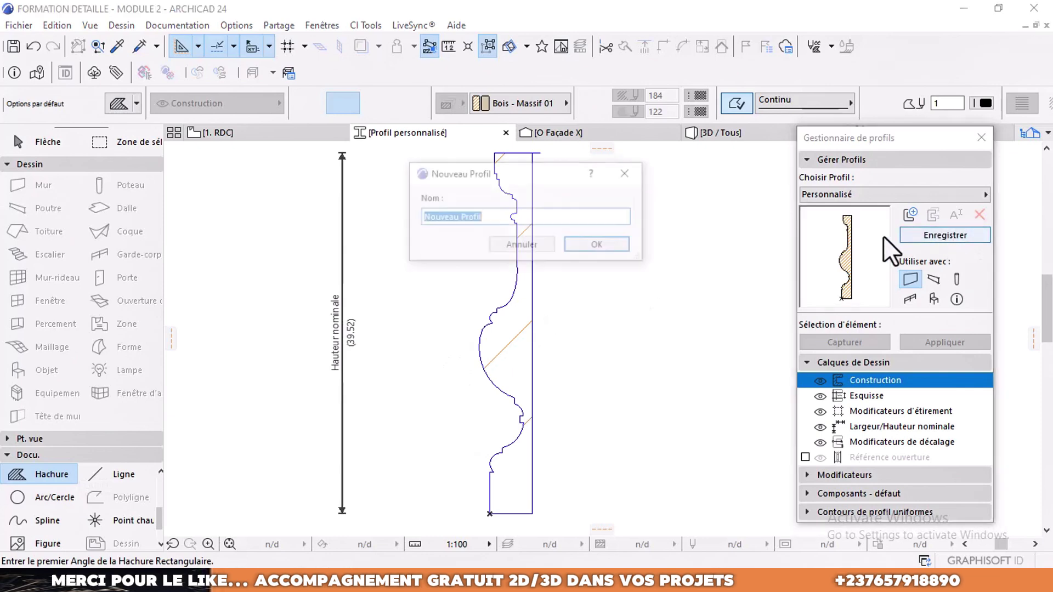
text(de)
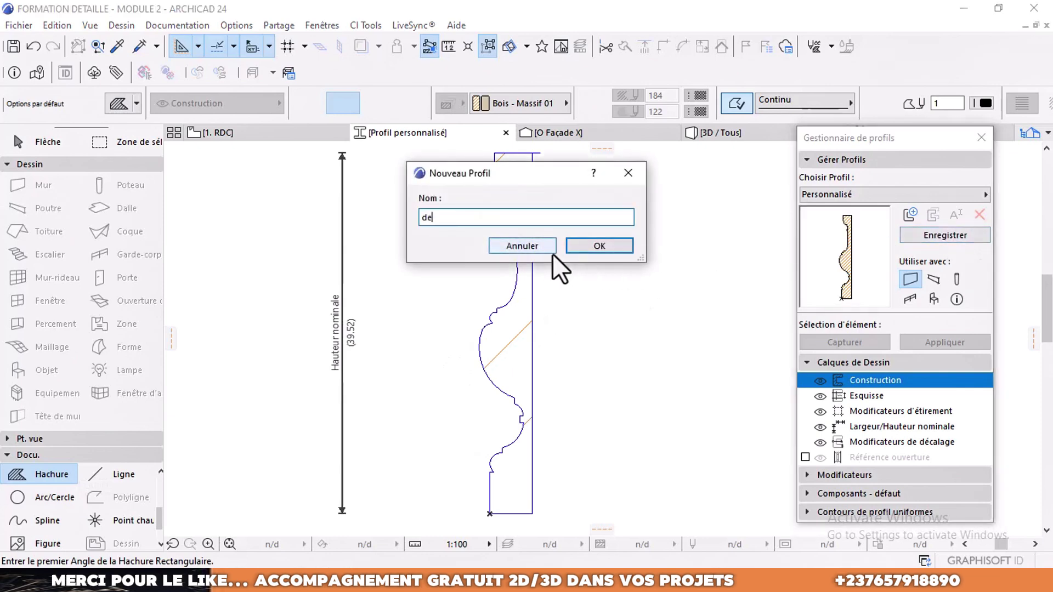
text(co 3)
click(592, 244)
click(506, 132)
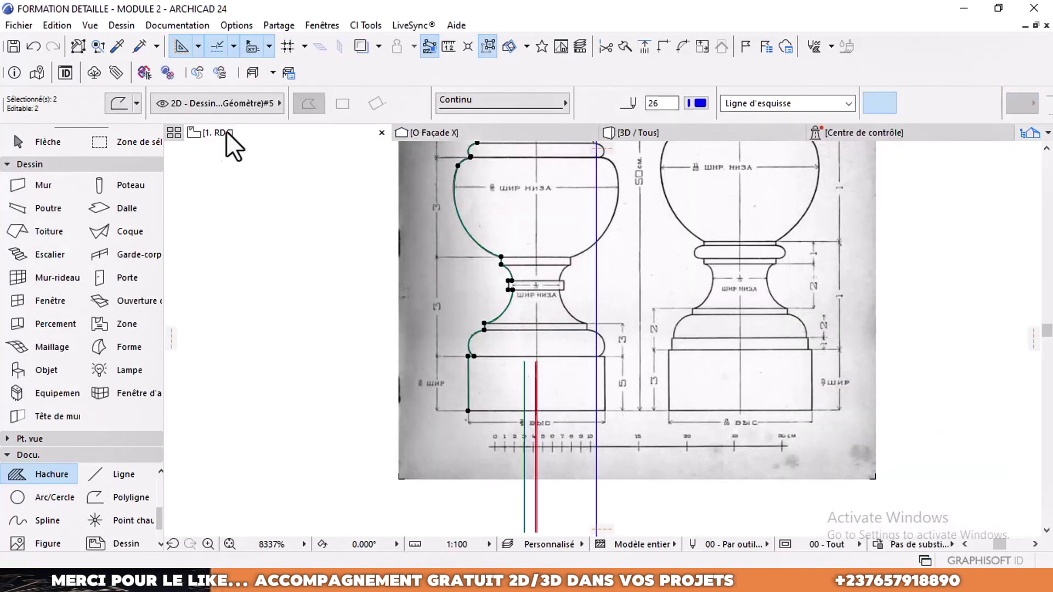
- Set the default wall to a complex profile and choose deco 3 as that profile
double_click(39, 183)
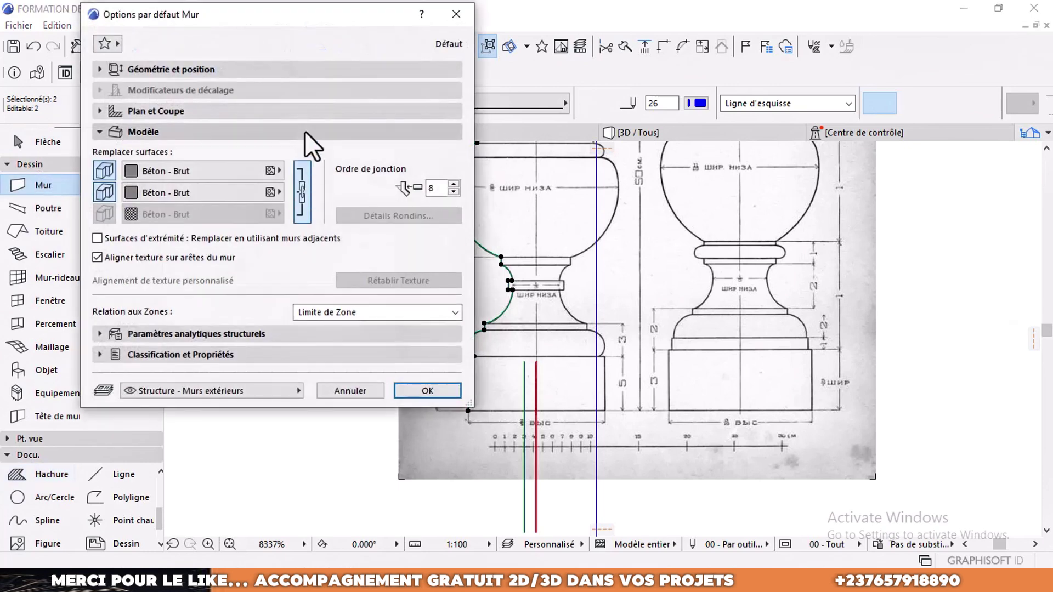
click(304, 132)
click(288, 71)
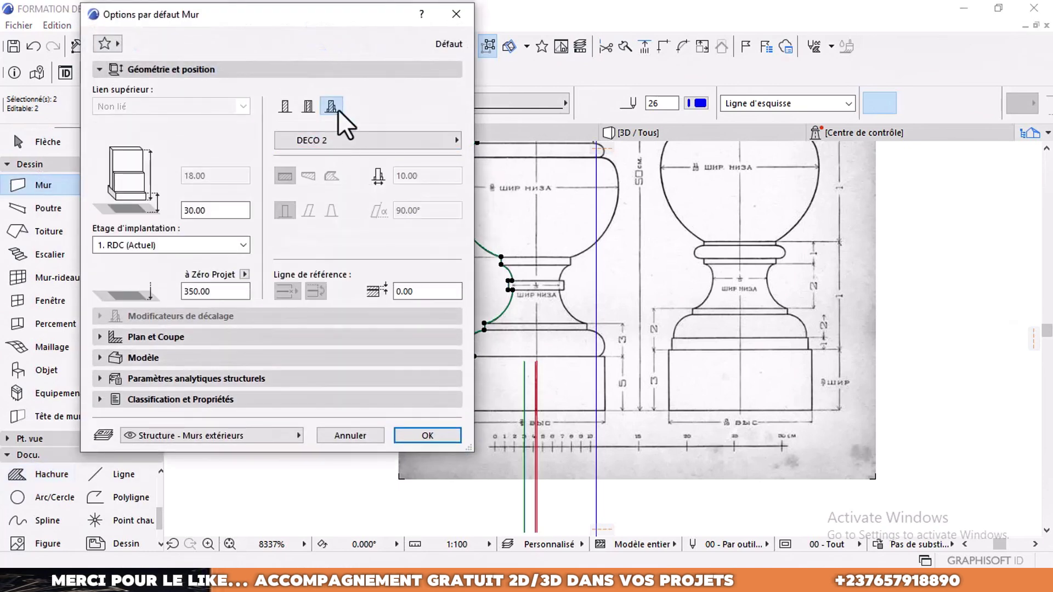
click(356, 140)
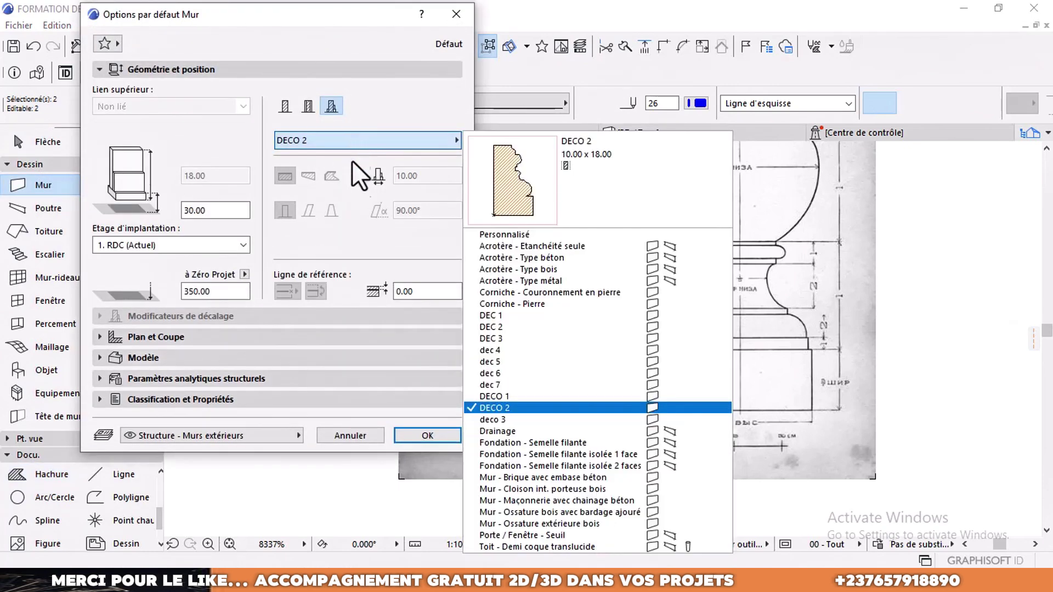
click(500, 417)
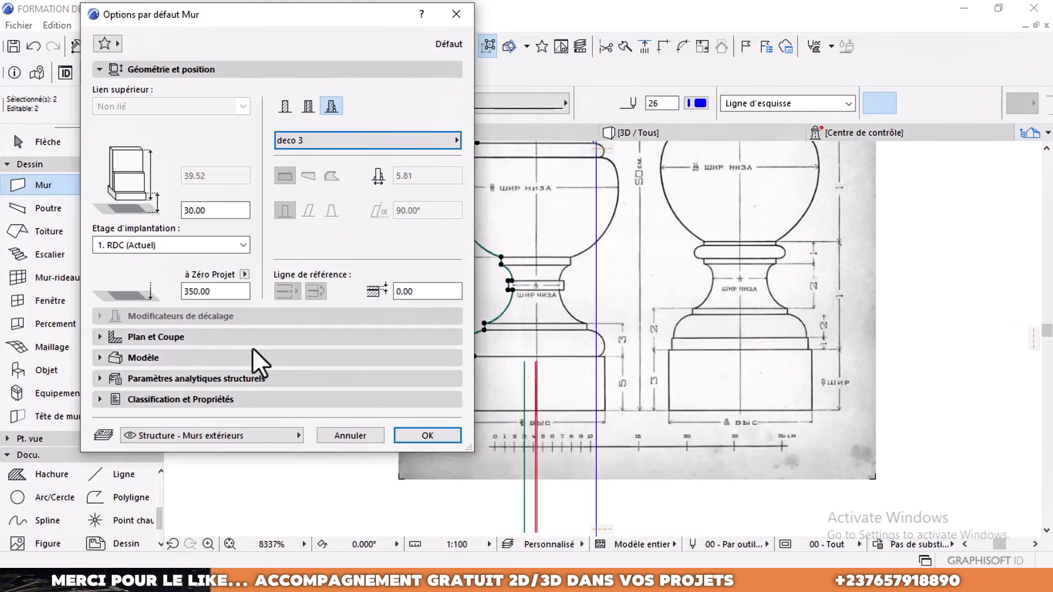
- Override the default wall's surfaces with Béton - Lissé and accept the settings
click(252, 347)
click(184, 168)
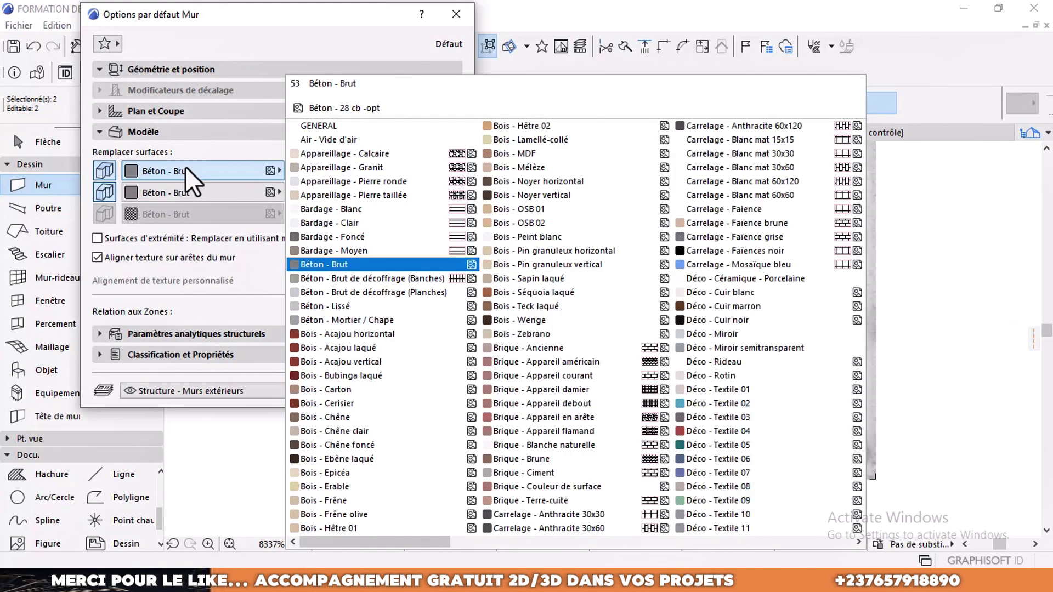
click(314, 306)
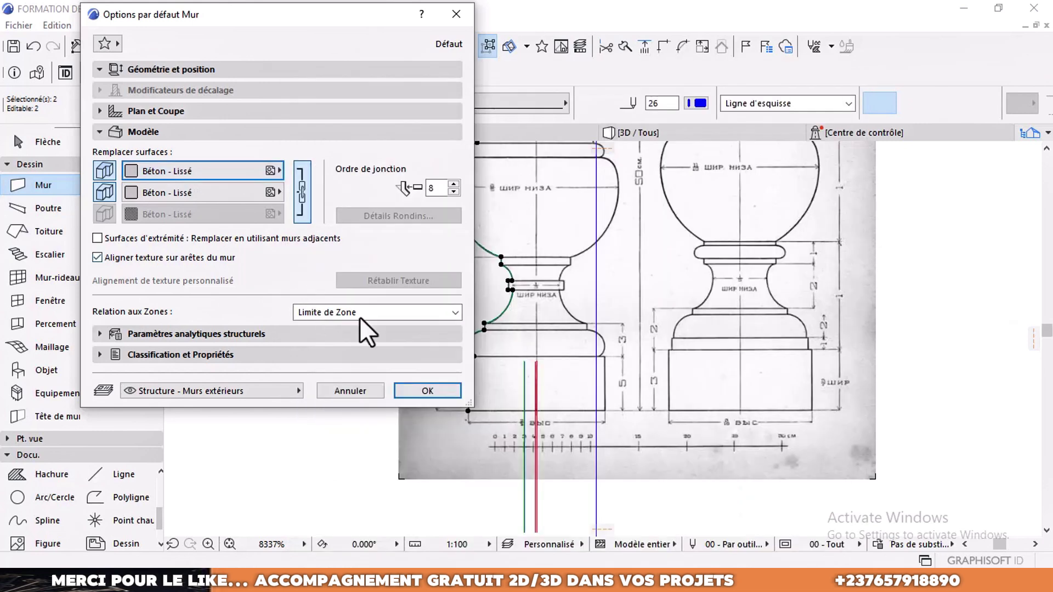
click(426, 391)
- Dimension the full width of the left baluster's square base, placing the dimension line below the scale bar
scroll(542, 245, down, 7)
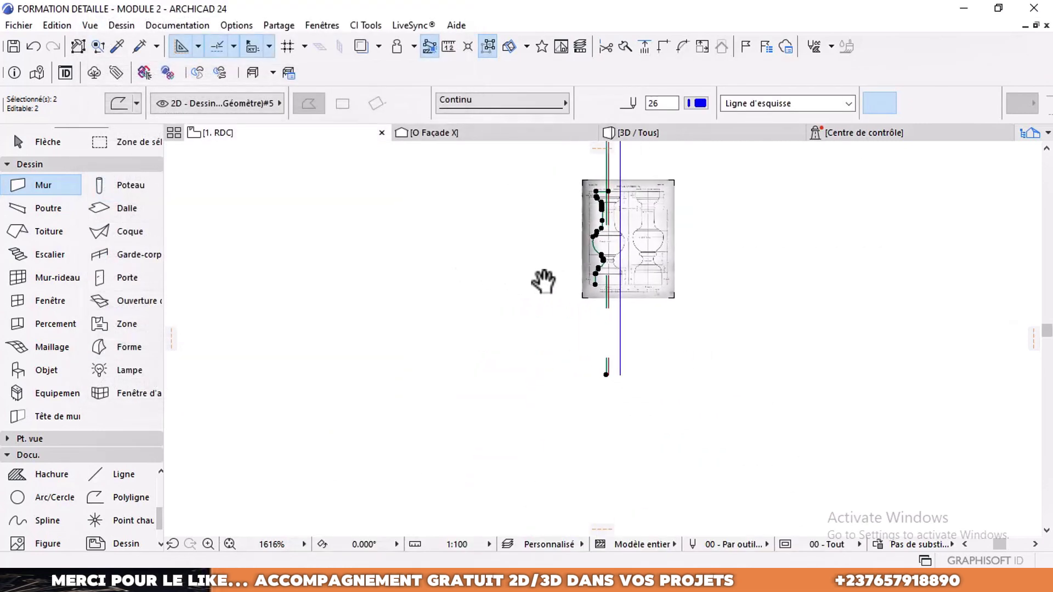
middle_drag(545, 282, 573, 285)
scroll(658, 263, up, 7)
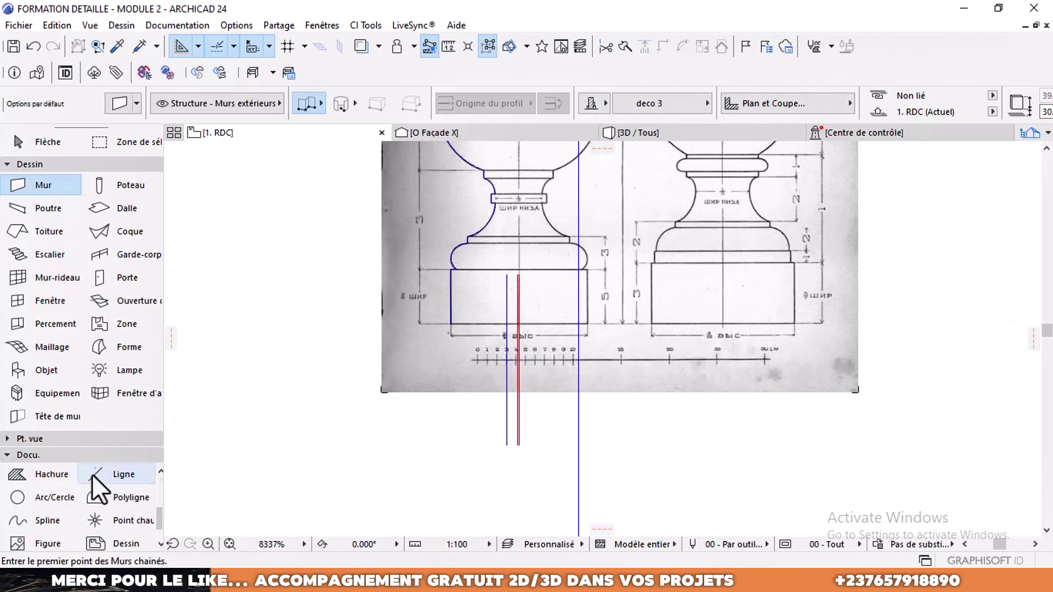
scroll(97, 485, up, 3)
click(24, 476)
scroll(566, 304, up, 2)
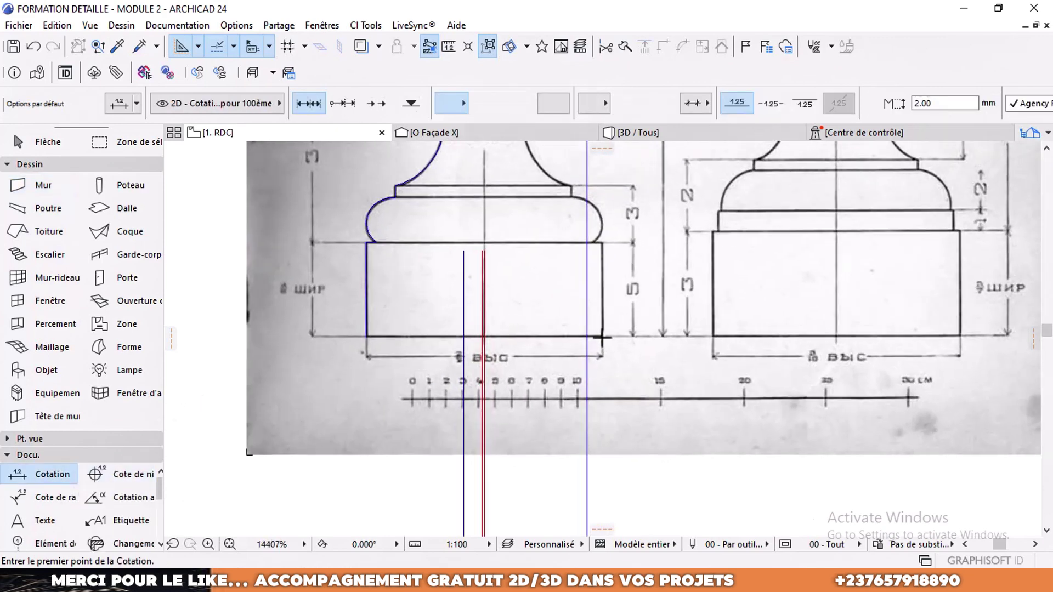
right_click(366, 335)
click(383, 438)
click(523, 425)
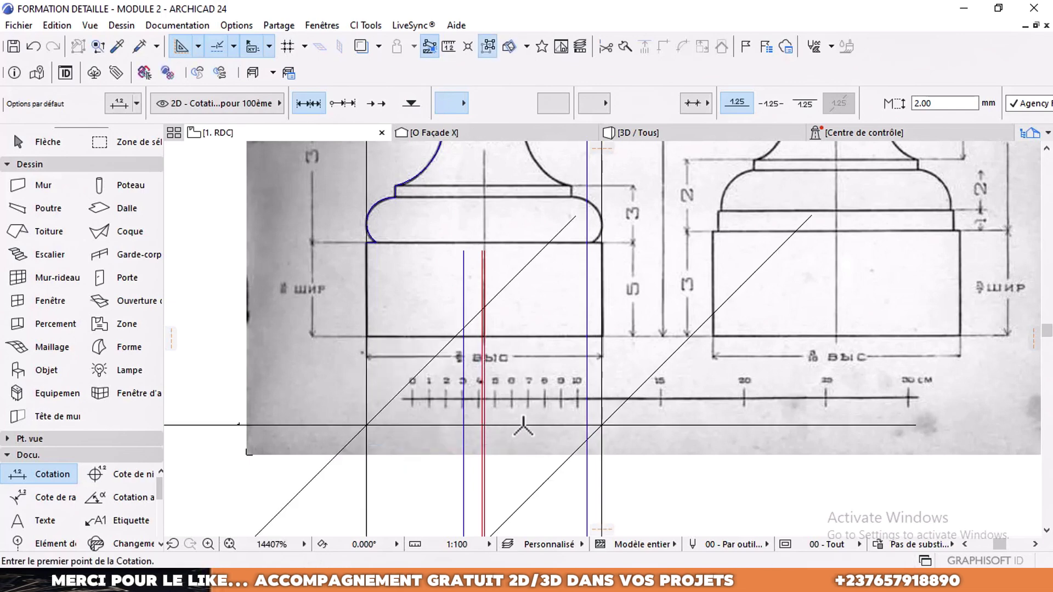
scroll(524, 424, down, 8)
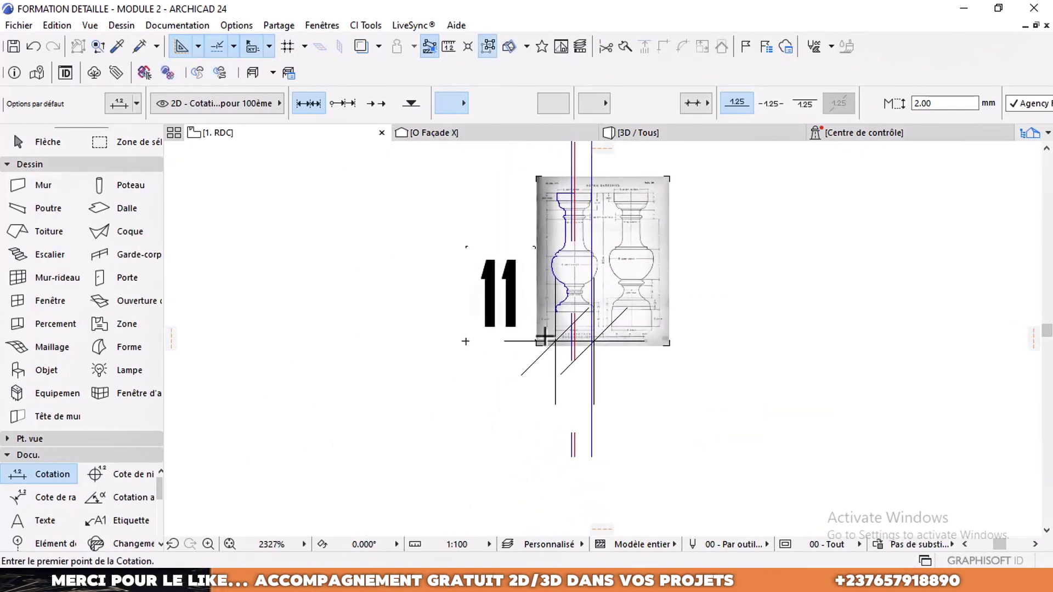
middle_drag(503, 300, 534, 277)
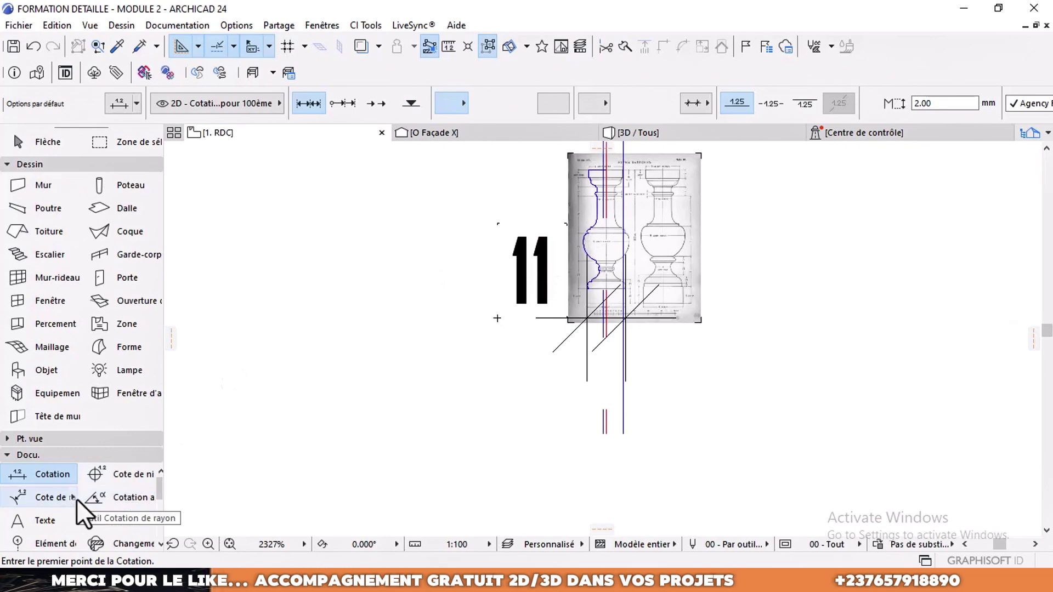
- Draw a full circle by centre and radius in the empty area beside the right baluster drawing
scroll(77, 499, down, 2)
click(49, 497)
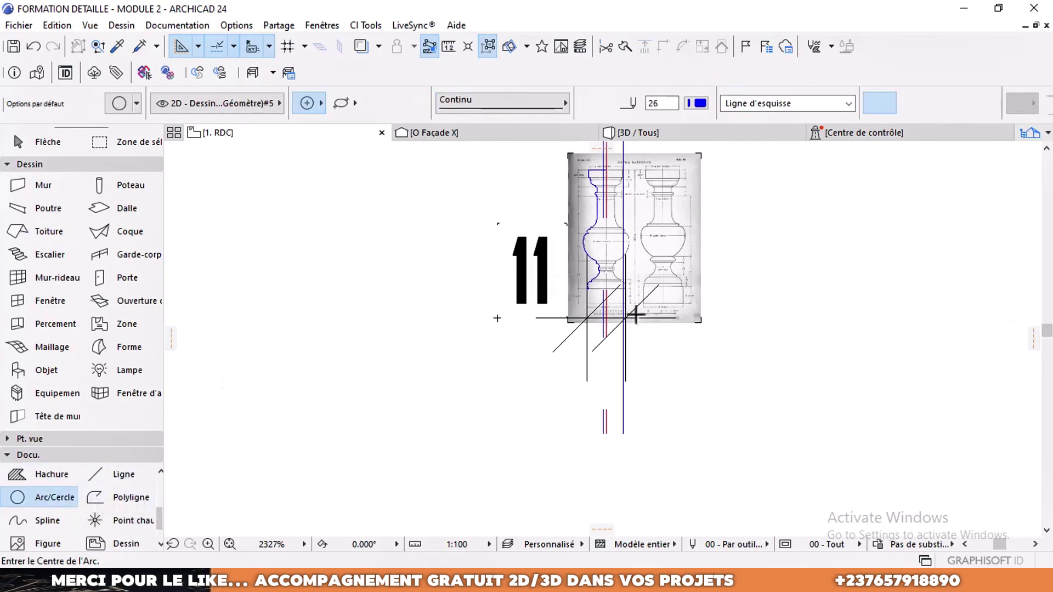
scroll(585, 322, down, 15)
scroll(570, 258, up, 4)
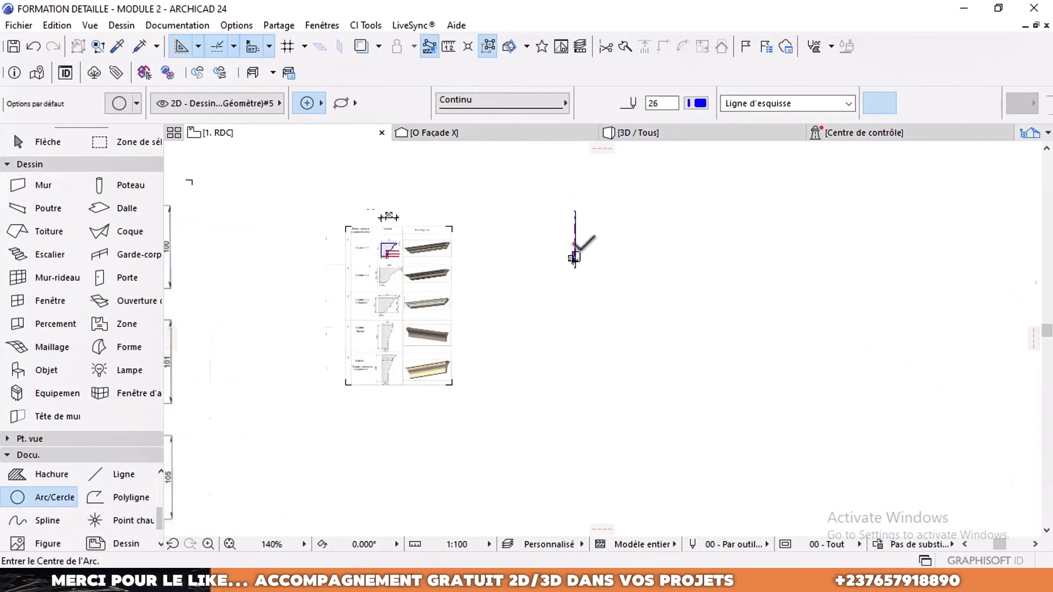
scroll(574, 259, up, 5)
click(555, 301)
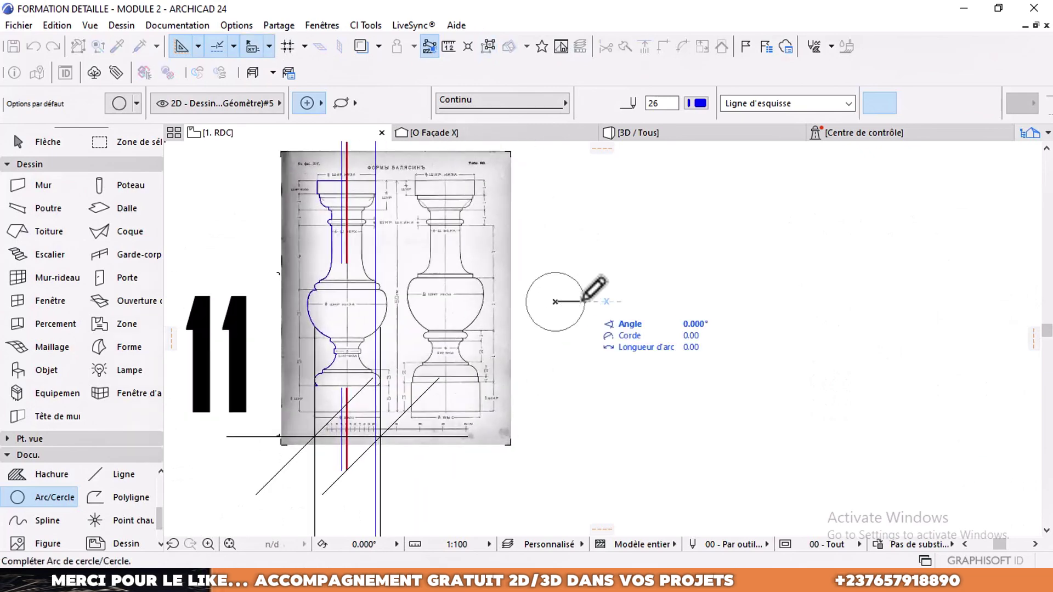
click(555, 276)
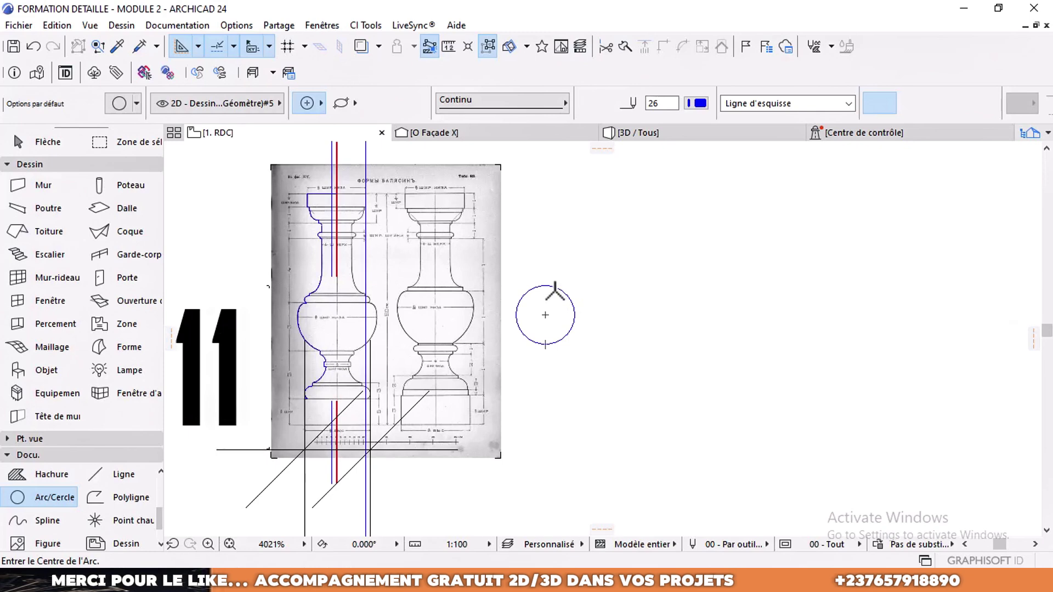
- Trace the drawn circle with the Magic Wand to create a circular wall with the deco 3 profile, and clear the selection
click(65, 187)
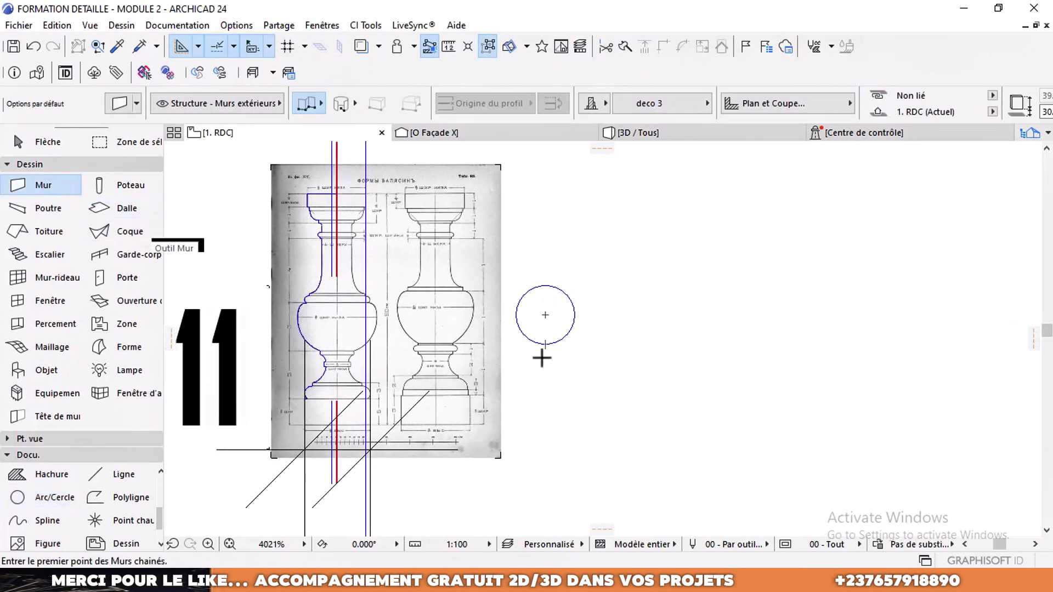
scroll(545, 307, up, 4)
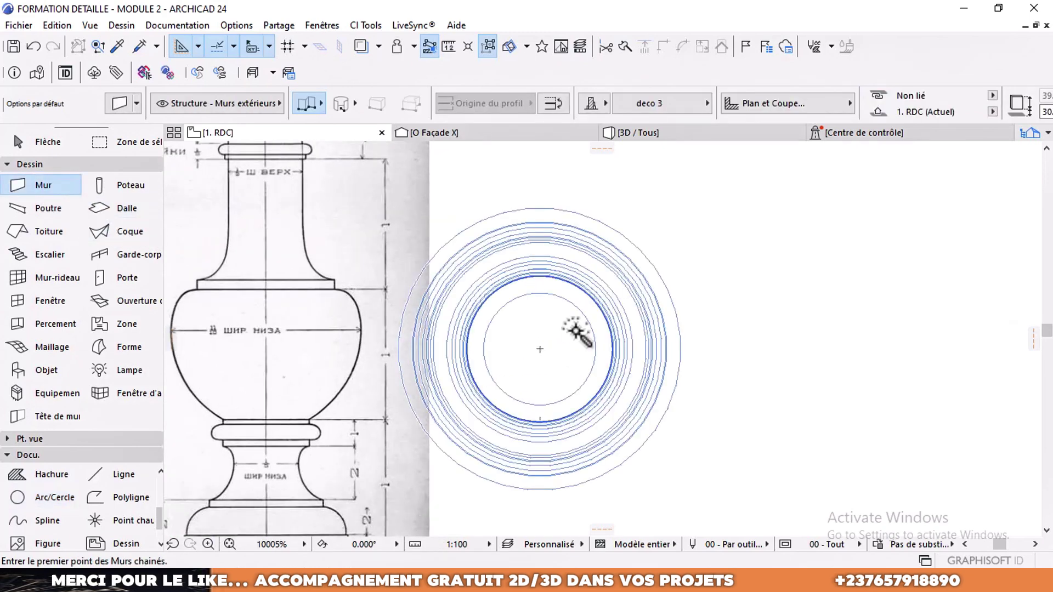
click(576, 330)
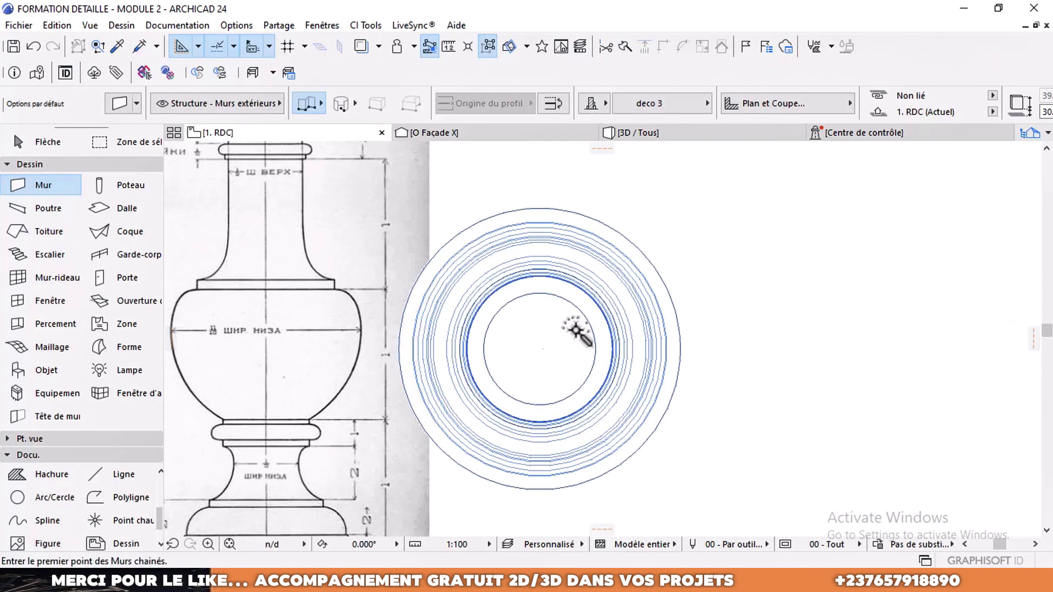
shift+click(582, 312)
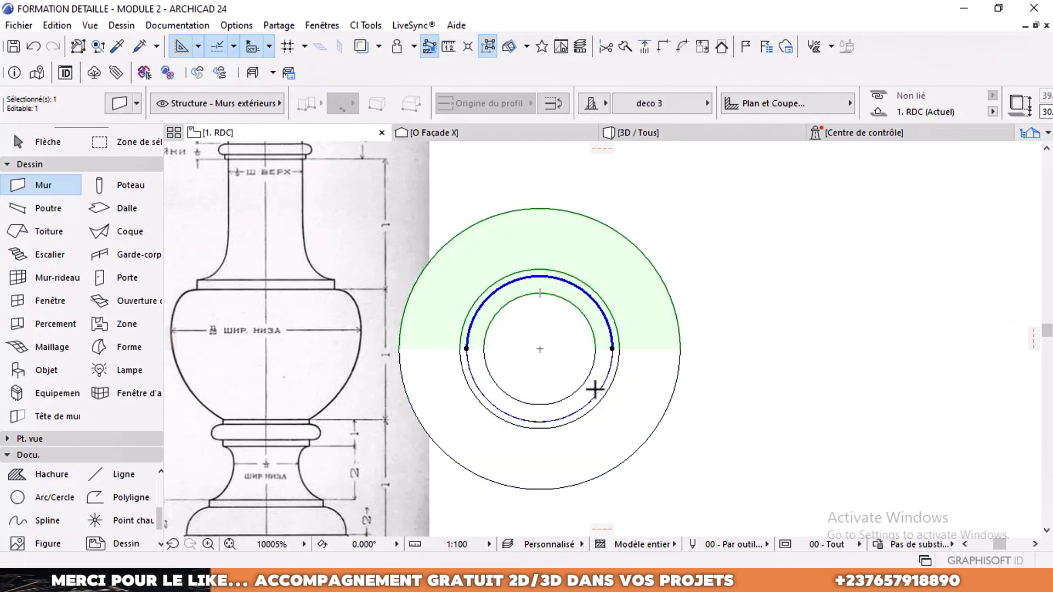
shift+click(596, 390)
key(Escape)
- Offset the upper half of the circular wall inward around the circle's centre, with a distance of 0.35
scroll(556, 341, up, 3)
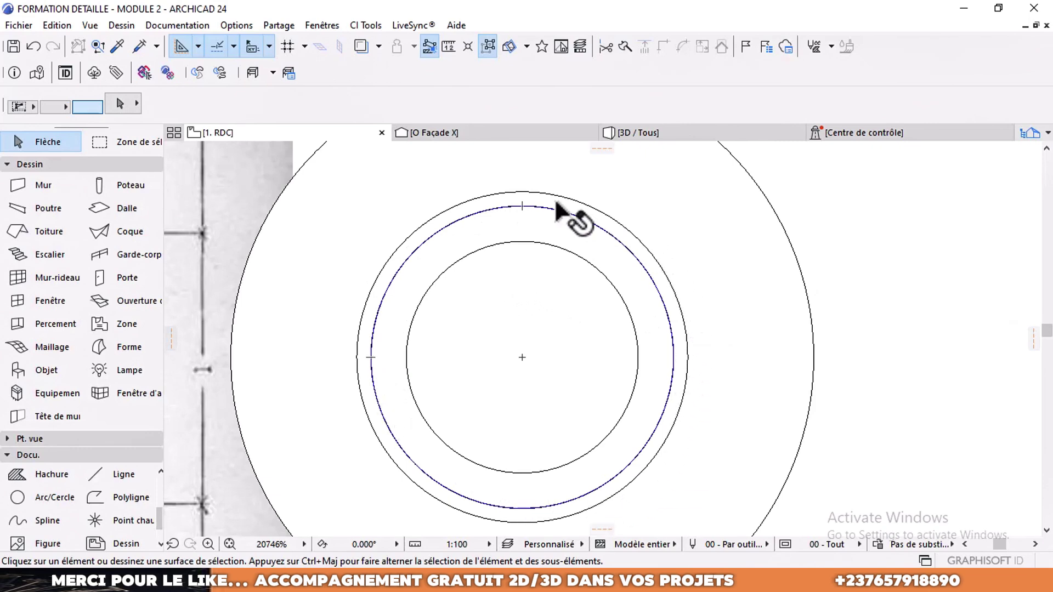
scroll(604, 310, down, 2)
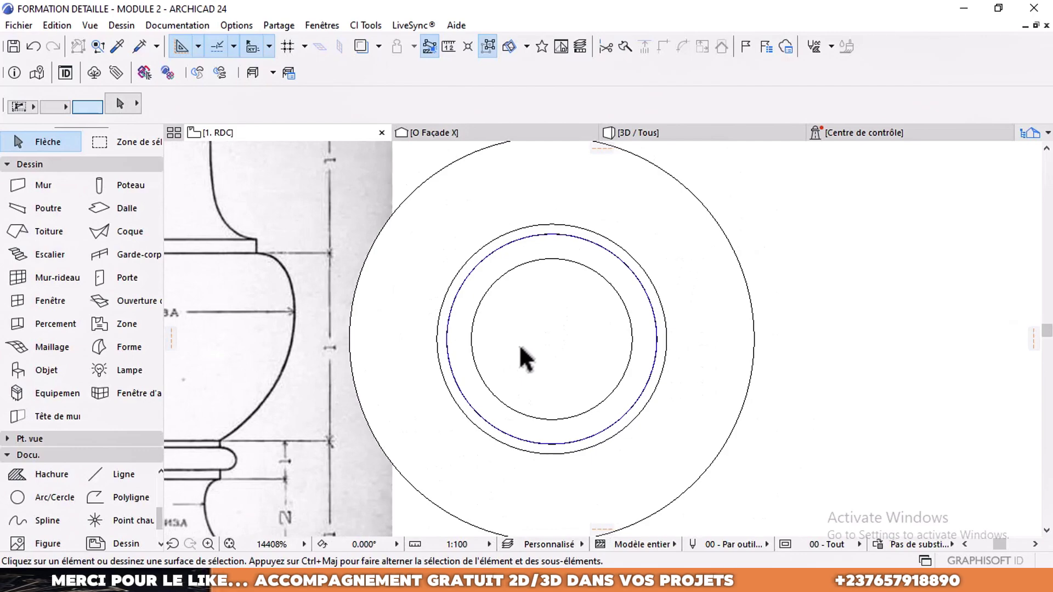
scroll(525, 324, down, 3)
scroll(536, 289, up, 8)
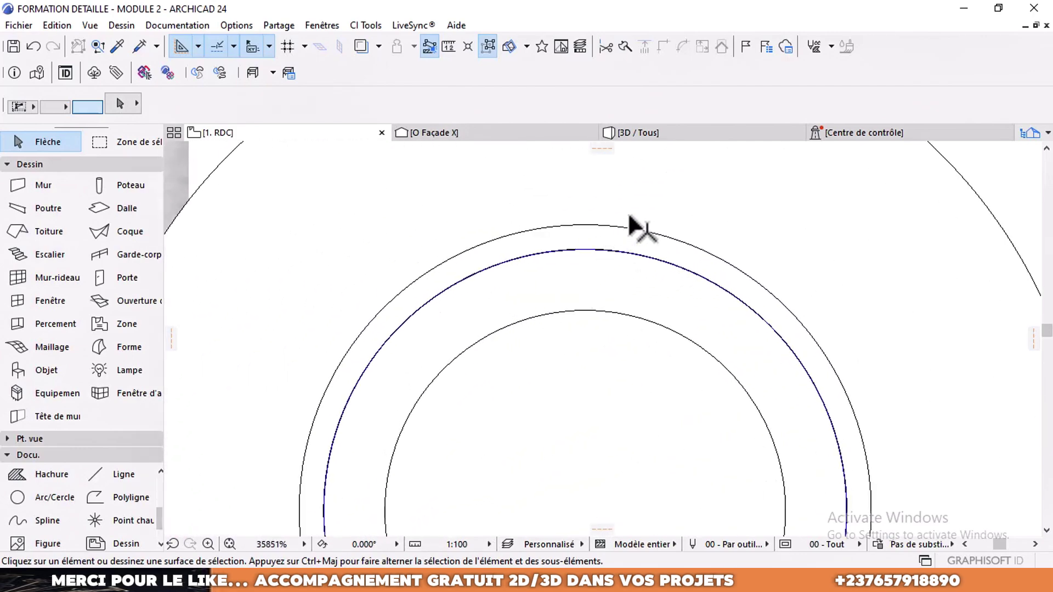
click(599, 267)
scroll(600, 265, down, 3)
click(625, 259)
click(653, 160)
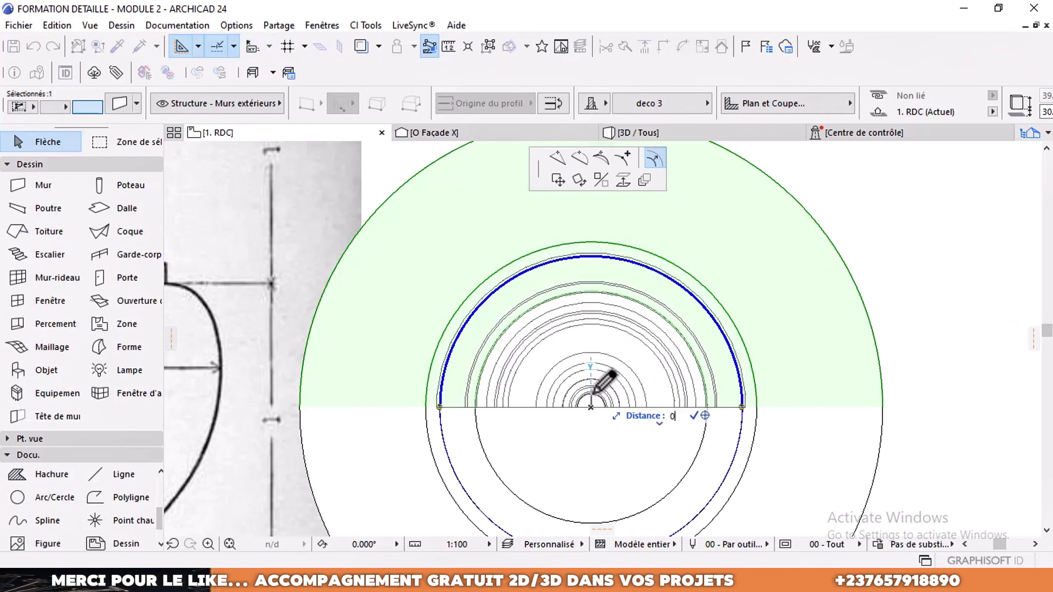
text(0.35)
key(Return)
- Offset the lower half of the circular wall inward around the centre to match the upper half
scroll(573, 324, down, 3)
middle_drag(590, 386, 566, 322)
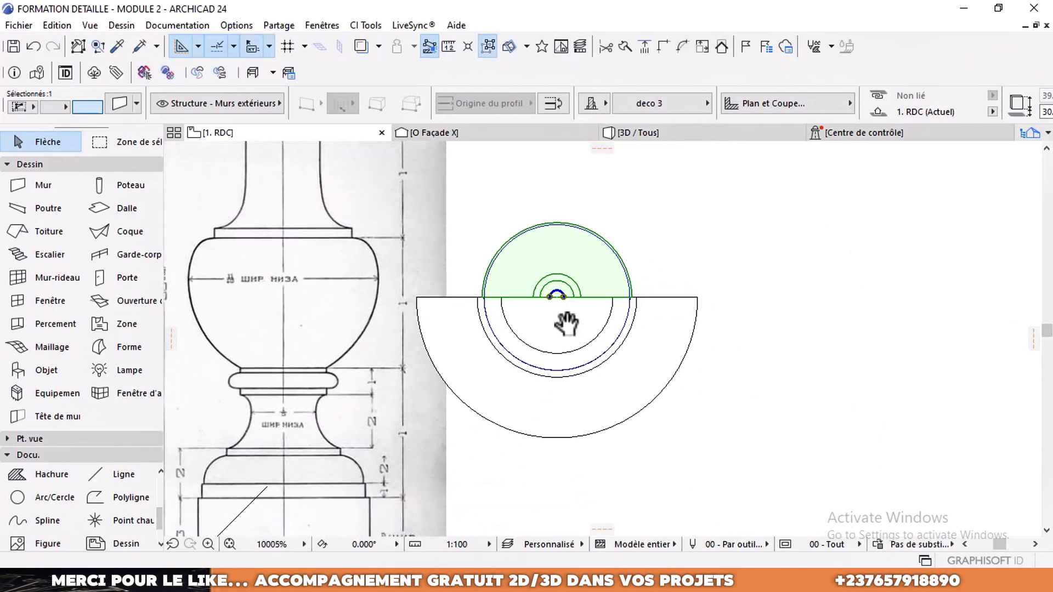
click(557, 361)
click(558, 369)
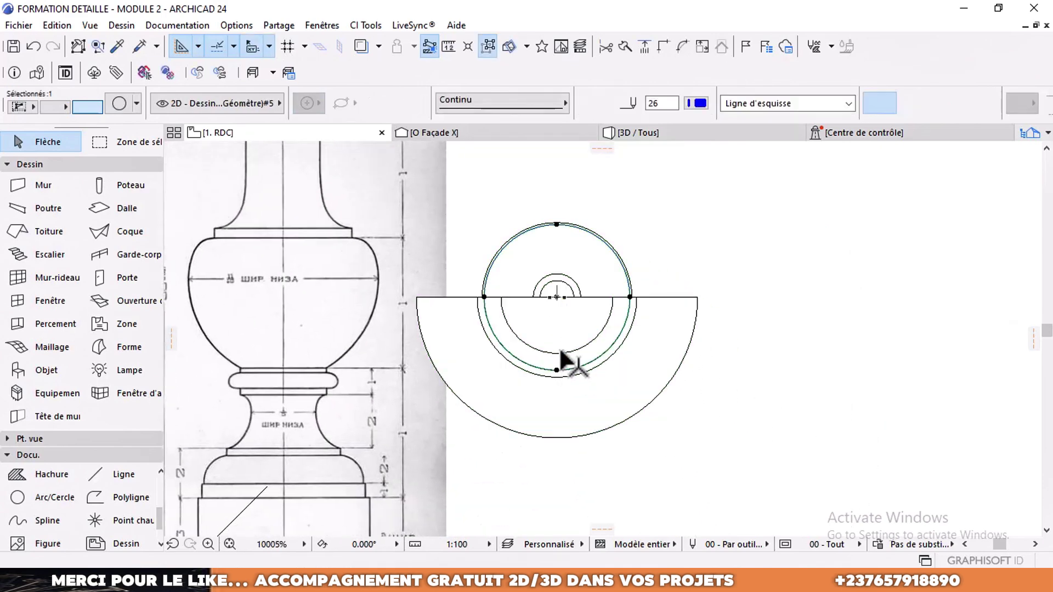
click(574, 369)
click(573, 368)
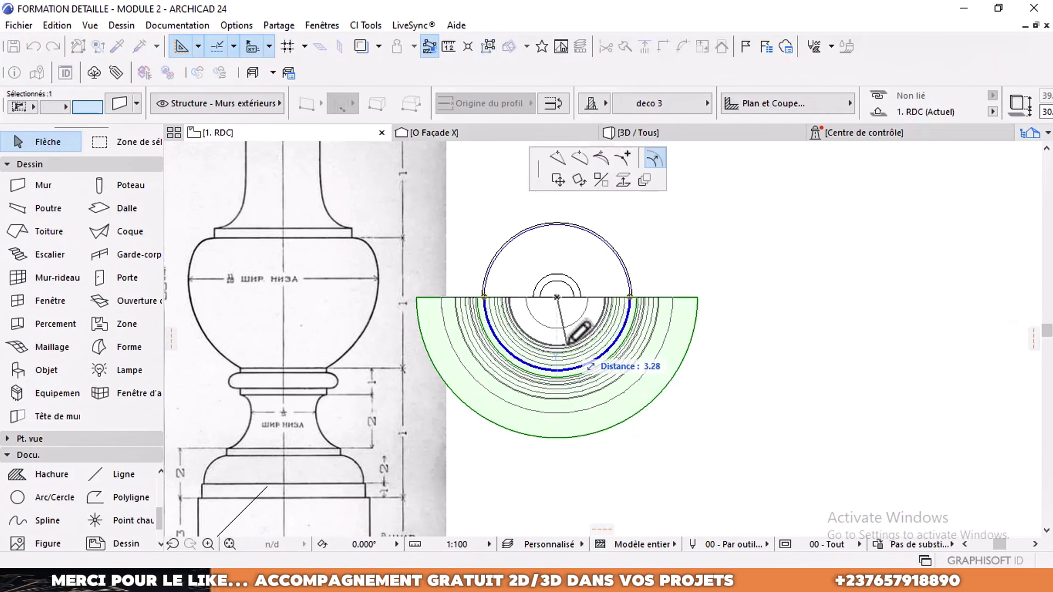
click(574, 308)
scroll(568, 236, up, 5)
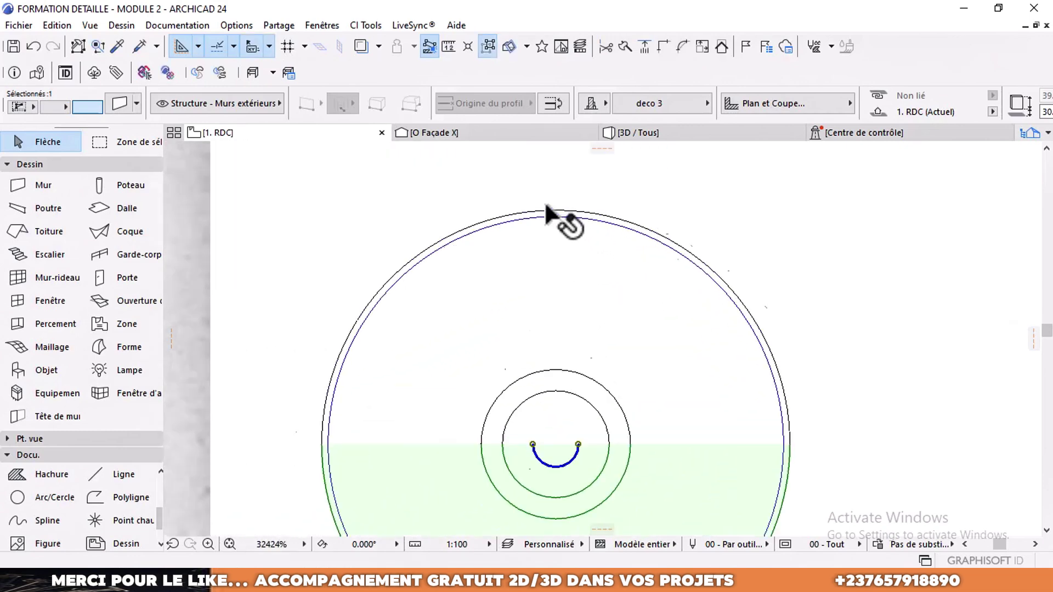
- Compare the traced contour of the left baluster with the scanned drawing, from the base mouldings up to the belly
scroll(425, 253, down, 4)
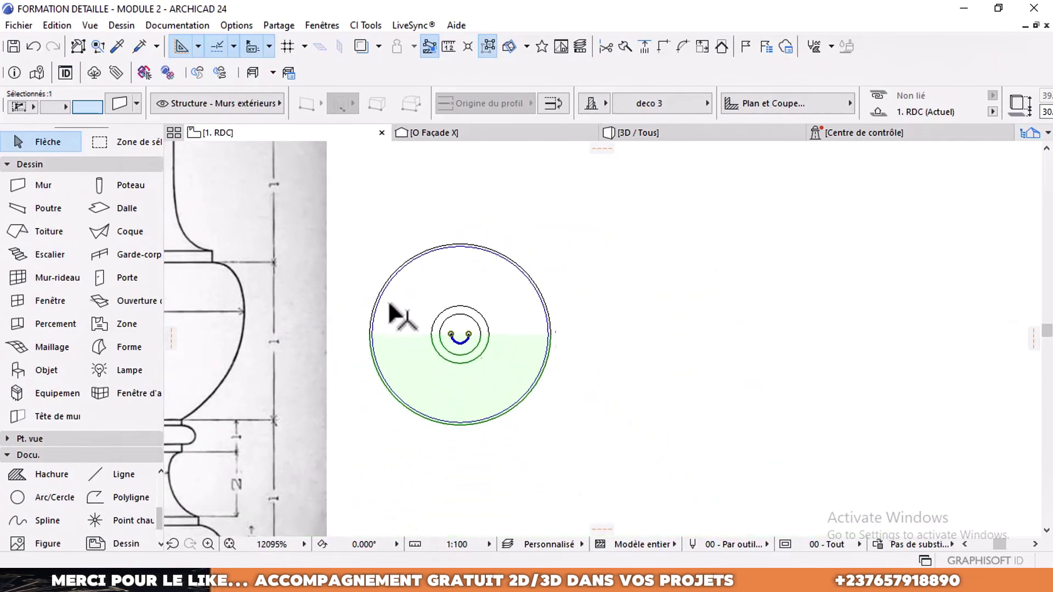
scroll(362, 307, down, 2)
mouse_move(352, 293)
middle_down()
mouse_move(507, 281)
mouse_move(482, 223)
middle_up()
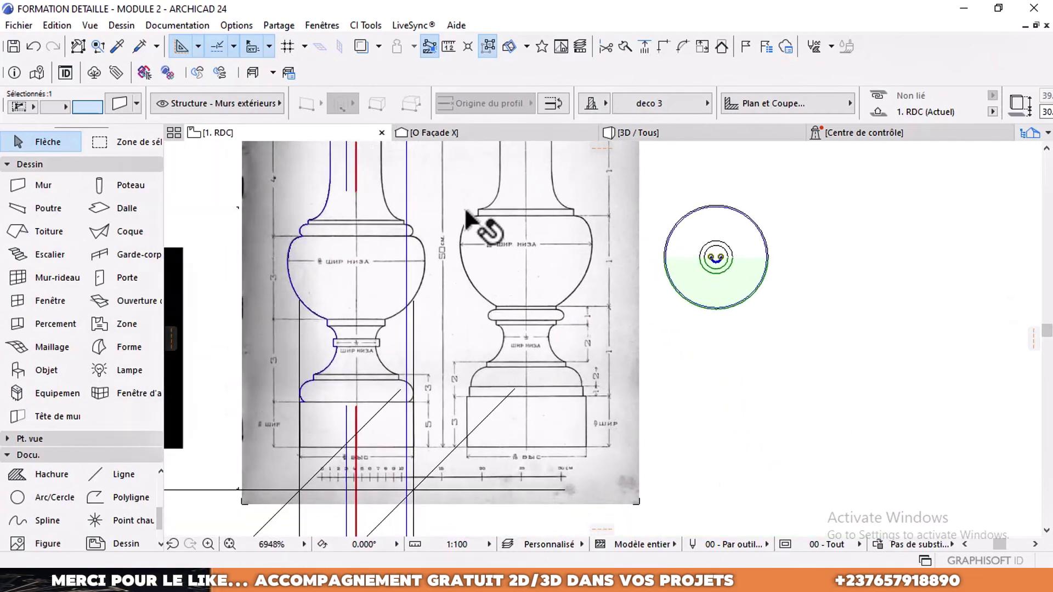
scroll(336, 265, up, 2)
mouse_move(336, 266)
middle_down()
mouse_move(437, 223)
mouse_move(432, 203)
middle_up()
scroll(390, 417, up, 3)
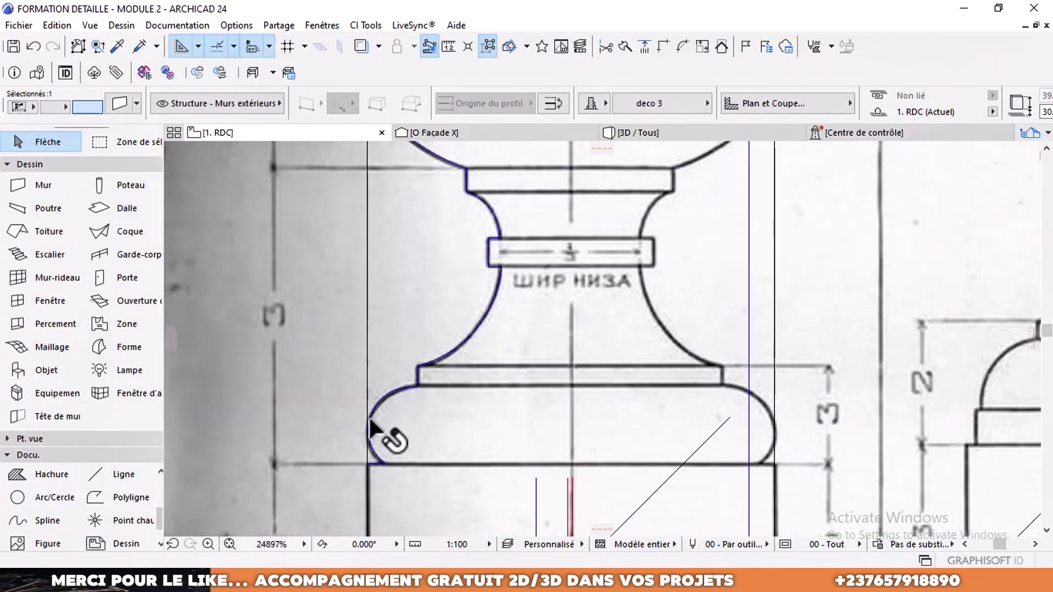
scroll(382, 400, down, 5)
middle_drag(381, 243, 395, 322)
scroll(382, 266, up, 6)
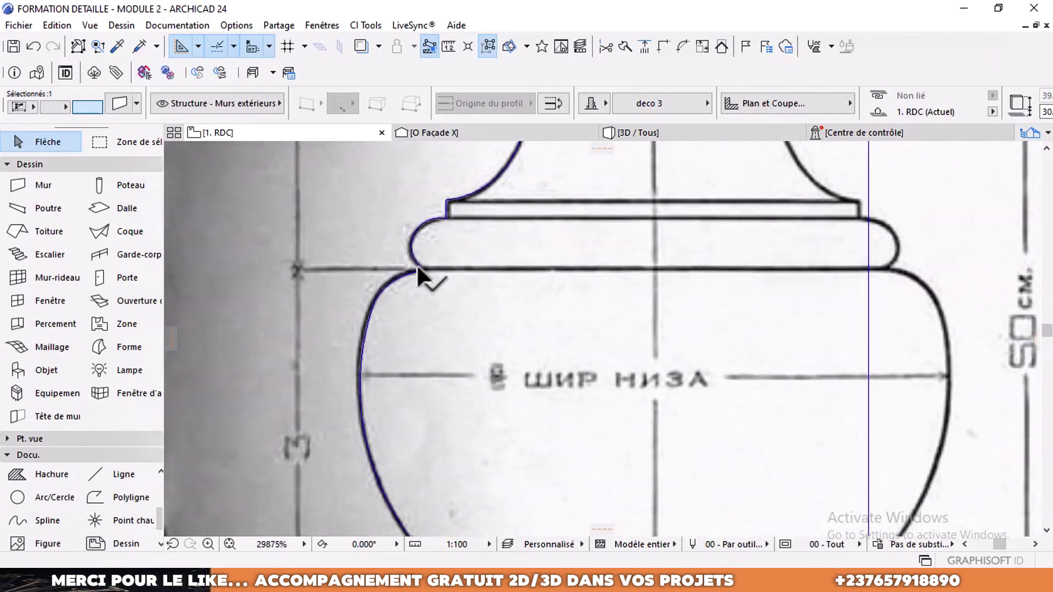
scroll(581, 253, down, 9)
middle_drag(824, 302, 585, 296)
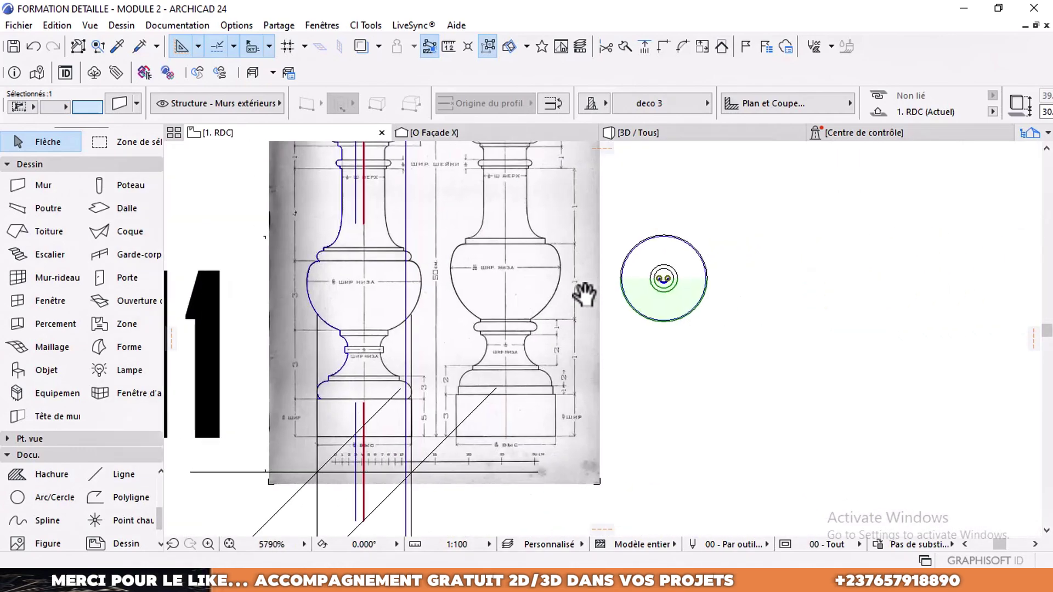
- Open the 3D view of the whole model and look for the new circular baluster
scroll(620, 270, down, 1)
scroll(663, 250, up, 5)
shift+click(670, 269)
middle_drag(740, 293, 660, 291)
click(696, 135)
key(Escape)
scroll(606, 296, down, 10)
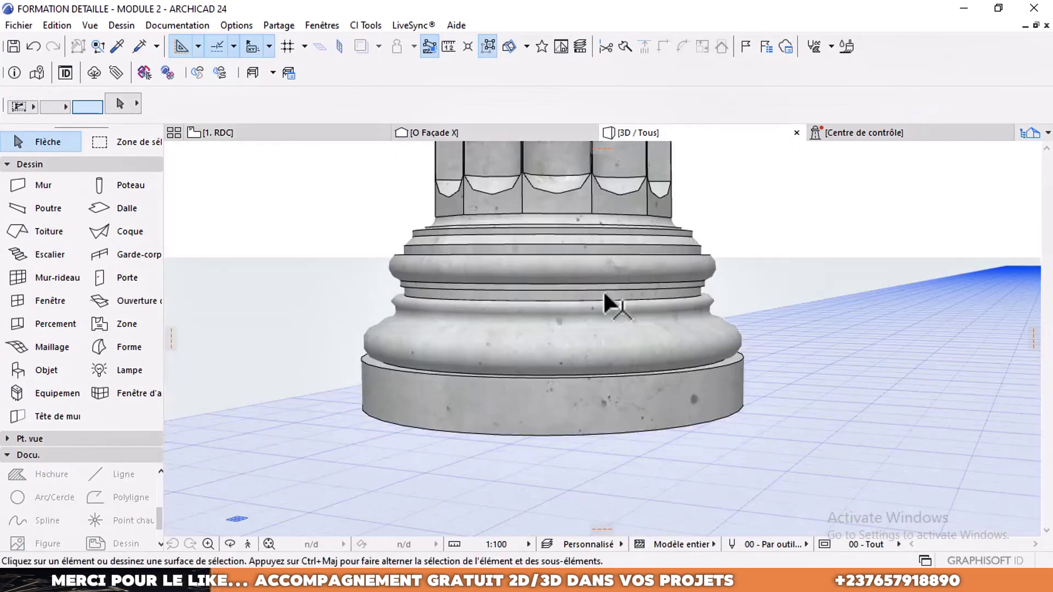
scroll(604, 329, down, 8)
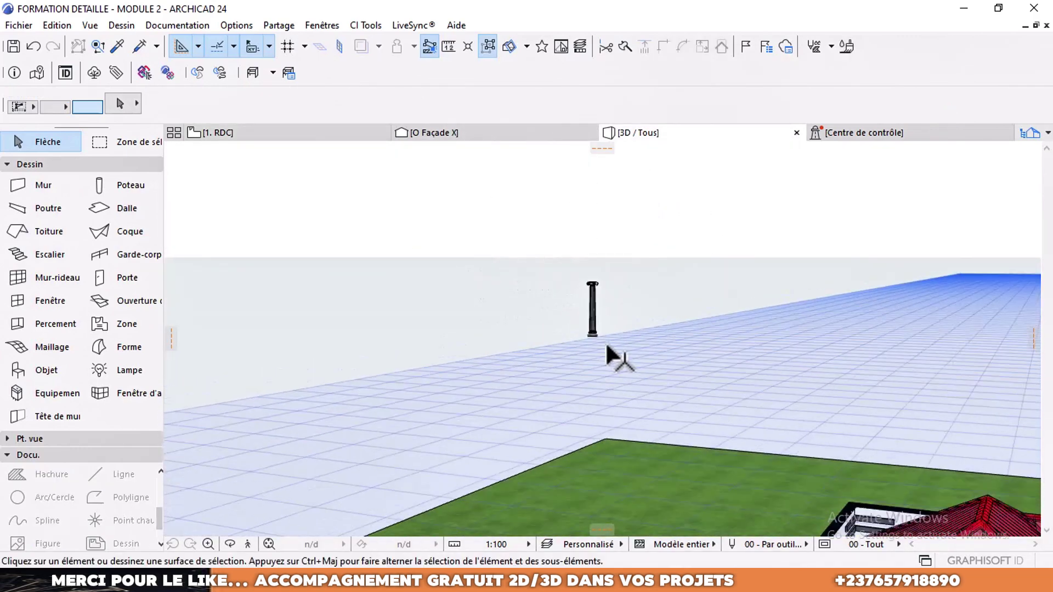
shift+middle_drag(606, 346, 729, 364)
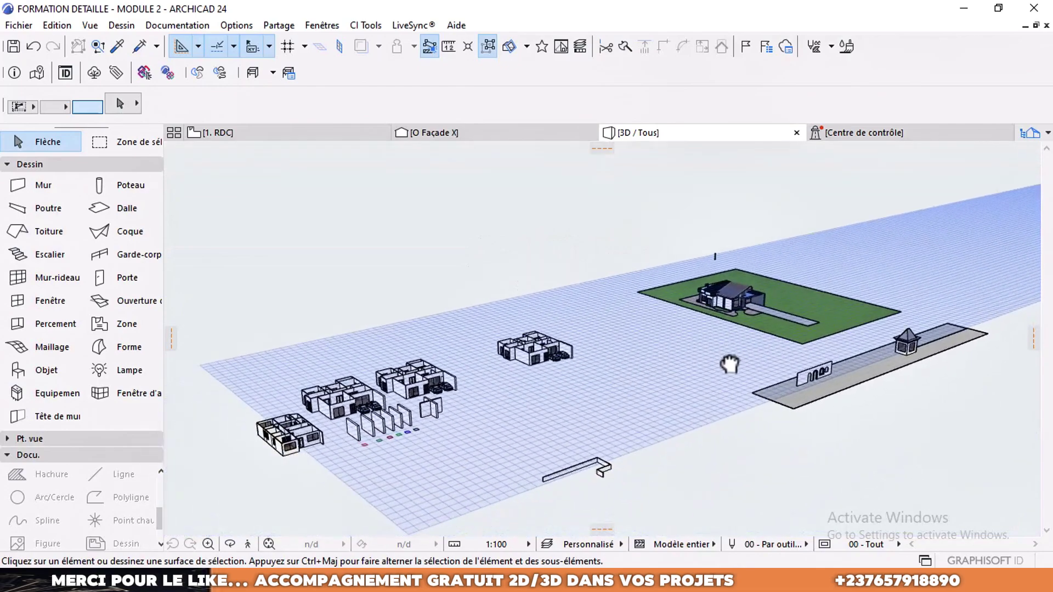
middle_drag(568, 378, 427, 402)
scroll(540, 388, down, 2)
shift+middle_drag(427, 401, 586, 403)
scroll(855, 406, up, 10)
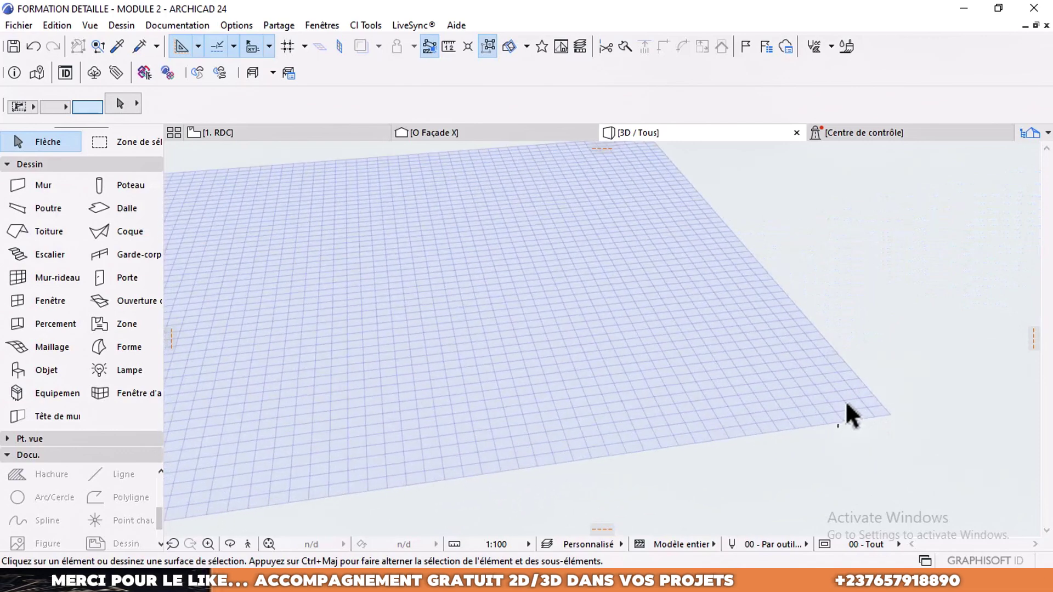
scroll(639, 408, up, 2)
scroll(623, 366, up, 2)
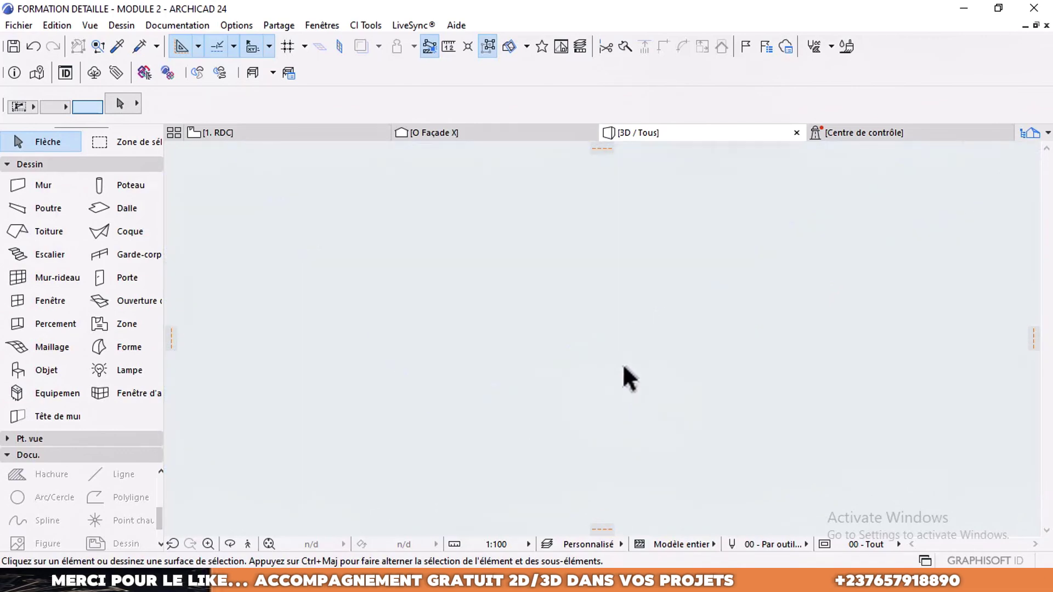
scroll(625, 368, down, 5)
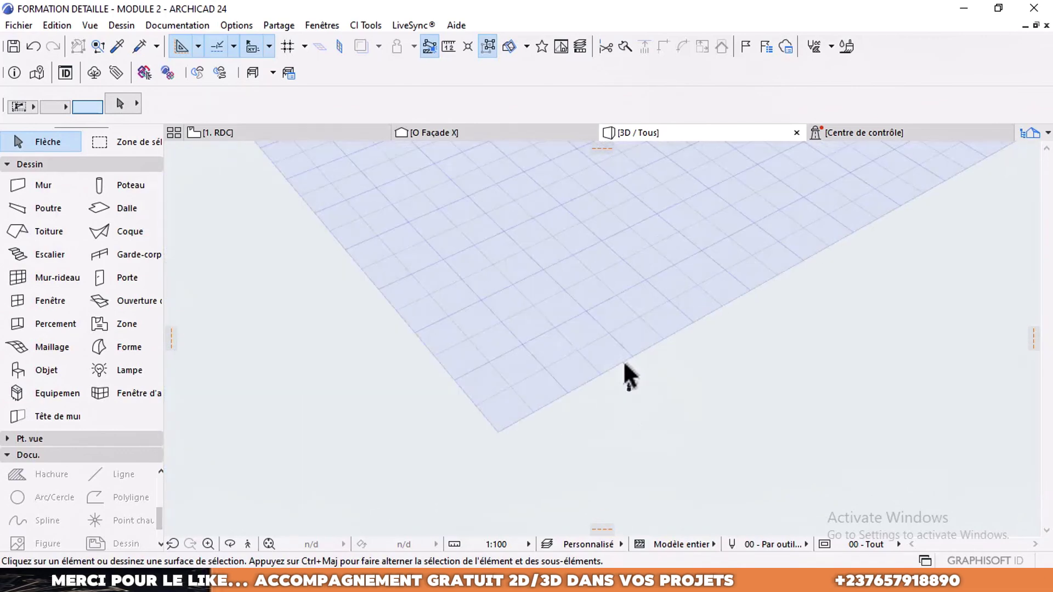
- Enclose the baluster drawing and circular walls in a marquee on the RDC plan, and show only that zone in 3D
click(235, 136)
click(145, 150)
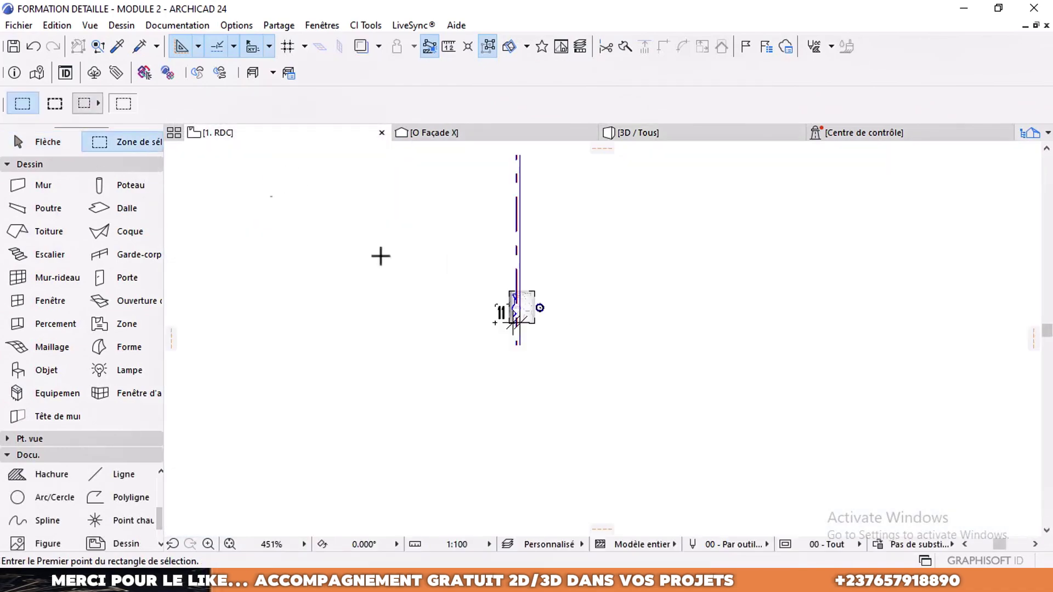
scroll(513, 296, down, 5)
click(477, 274)
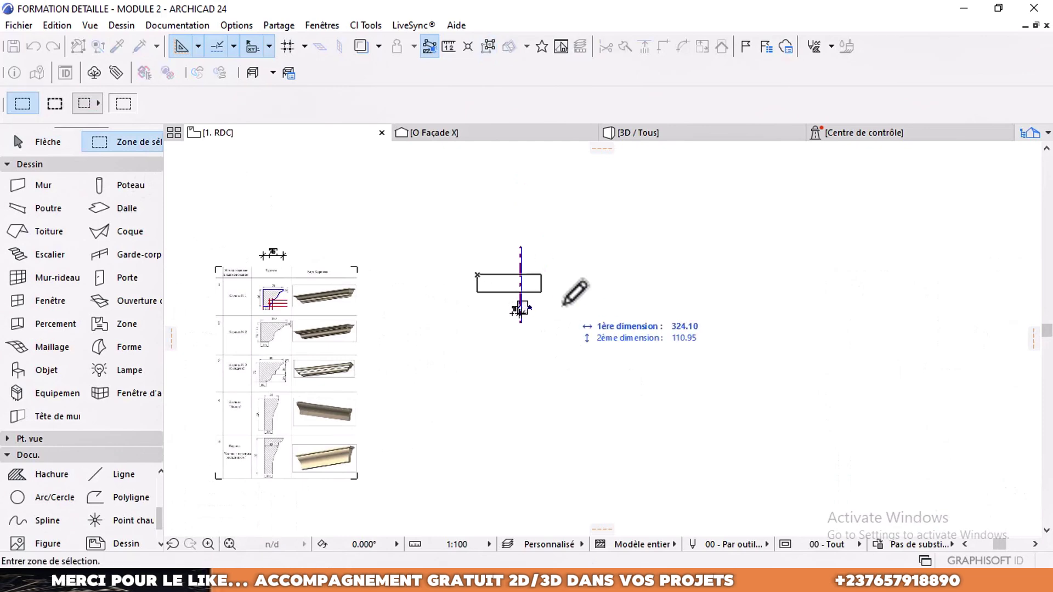
click(574, 373)
right_click(598, 335)
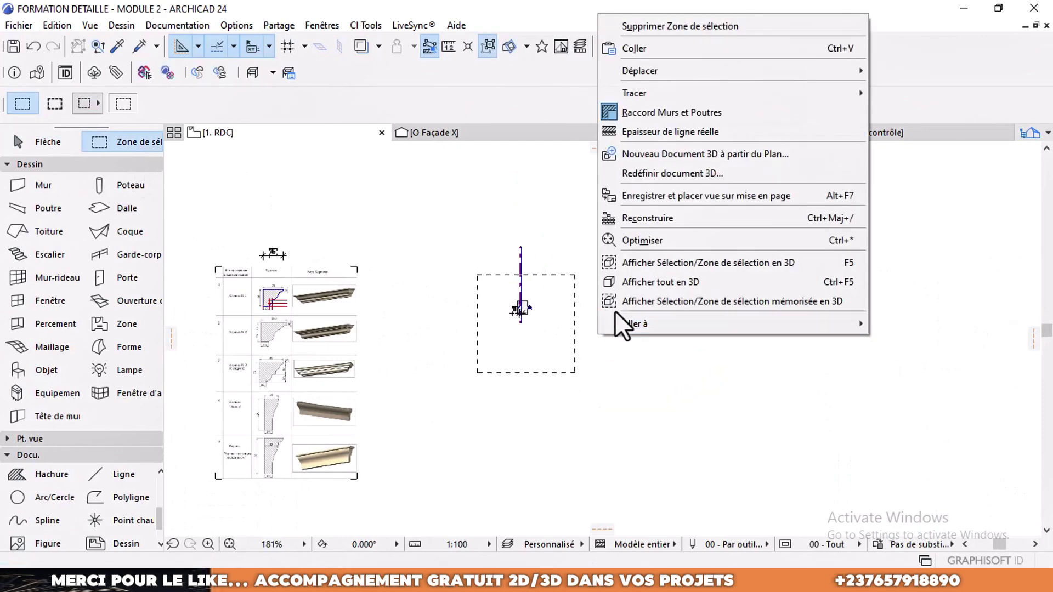
click(677, 269)
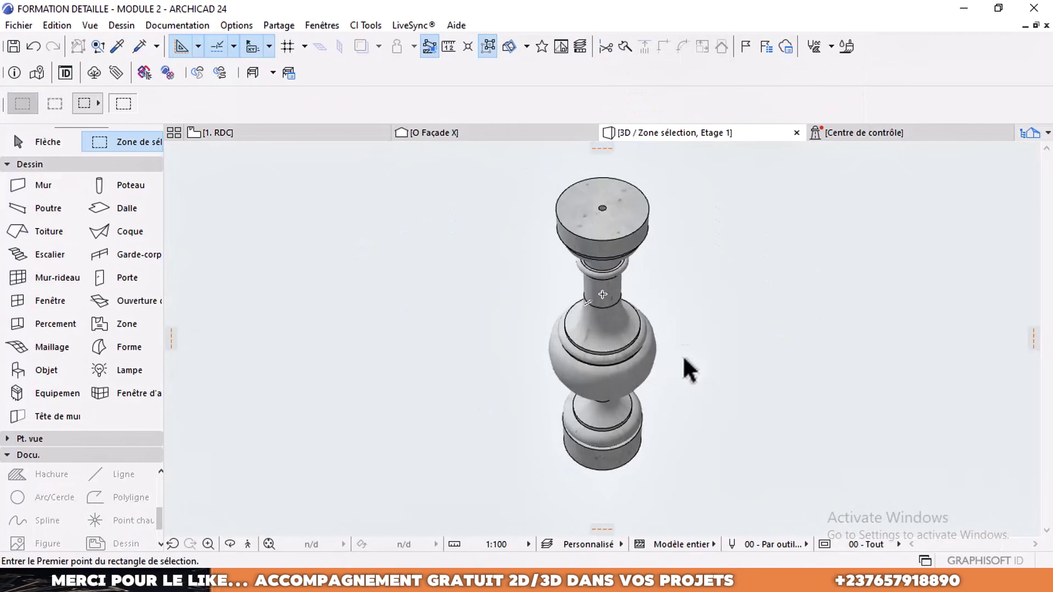
shift+middle_drag(689, 370, 513, 324)
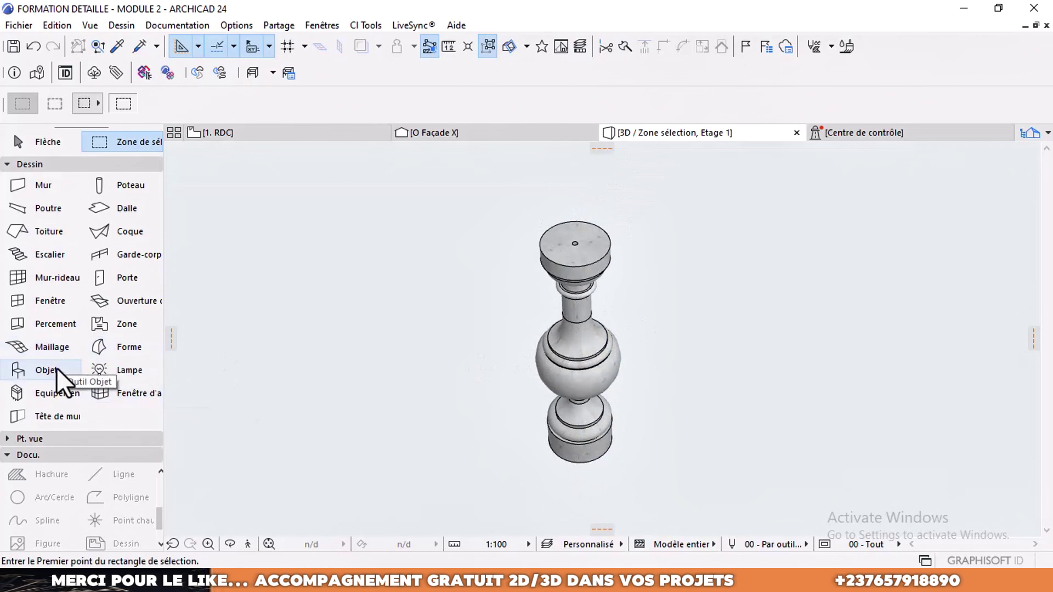
- Configure the Mesh defaults for the RDC plan with a thickness of 15.00 and a base elevation of 0.00
click(28, 347)
middle_drag(567, 369, 575, 329)
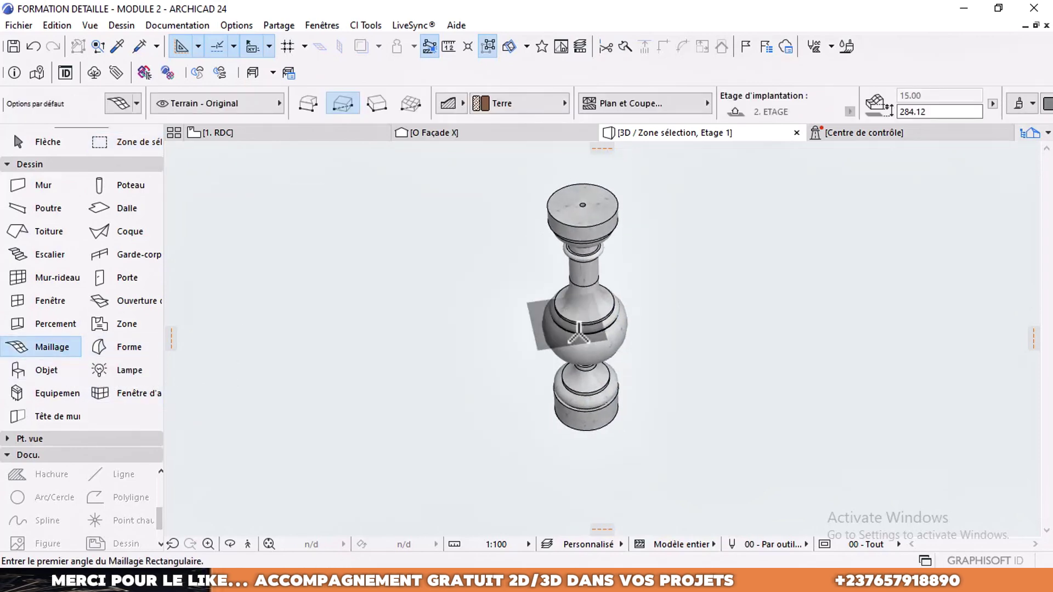
middle_drag(601, 390, 586, 378)
click(267, 137)
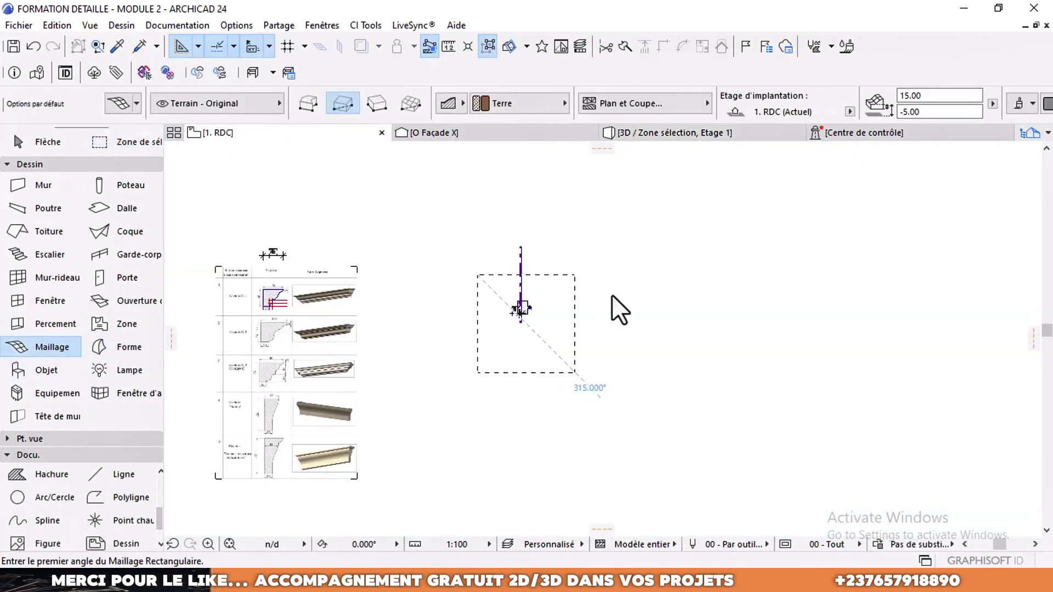
scroll(544, 307, up, 10)
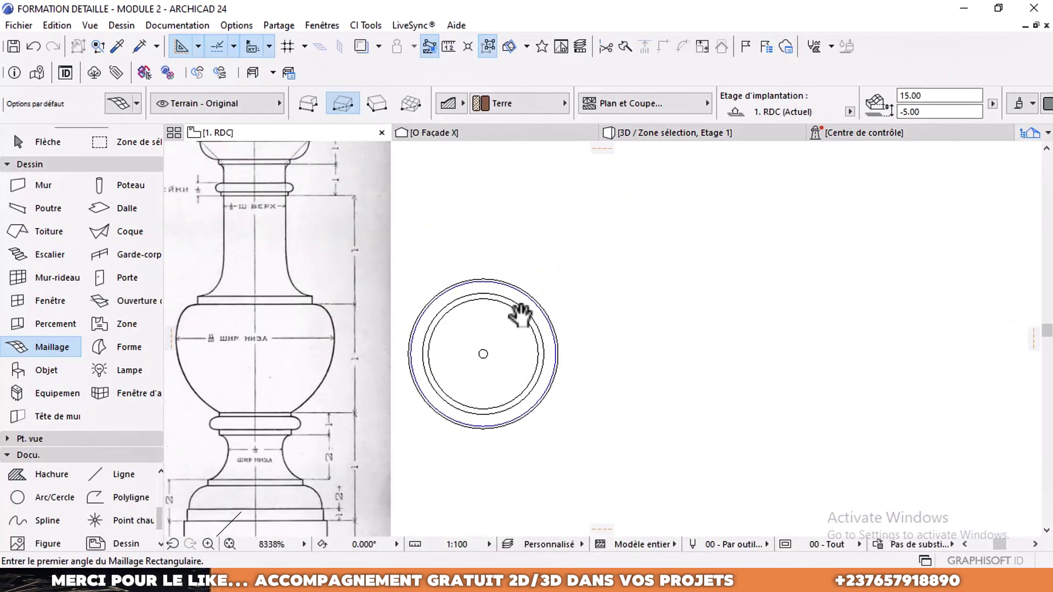
scroll(501, 255, down, 3)
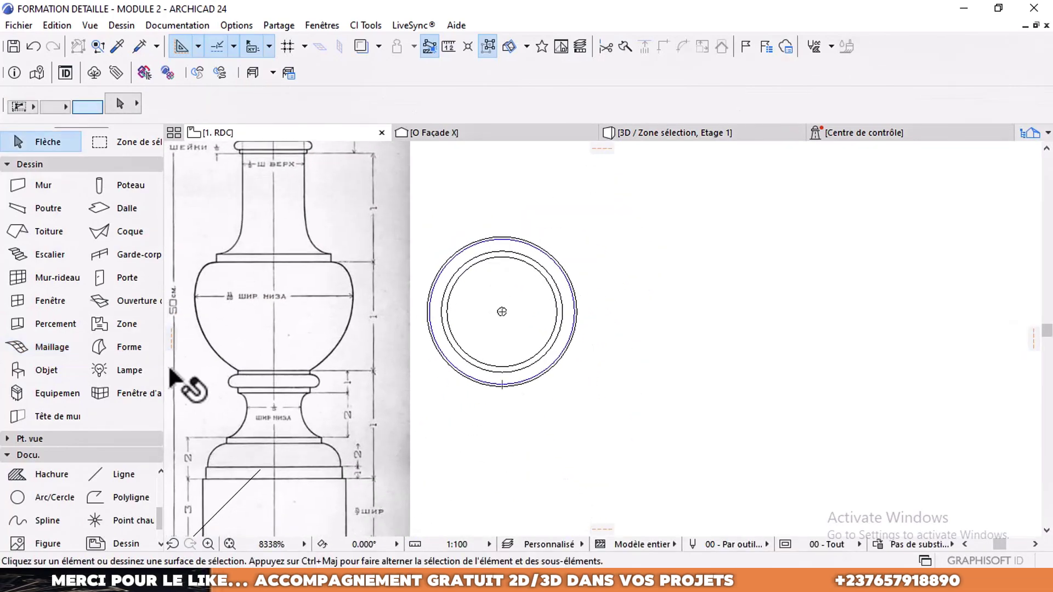
scroll(416, 233, up, 1)
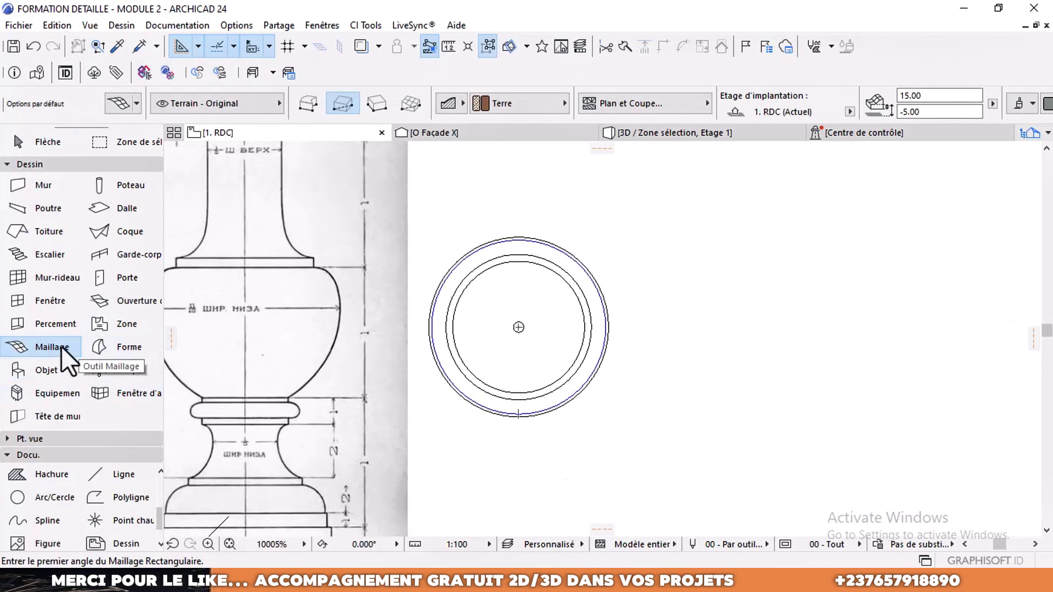
key(ctrl+t)
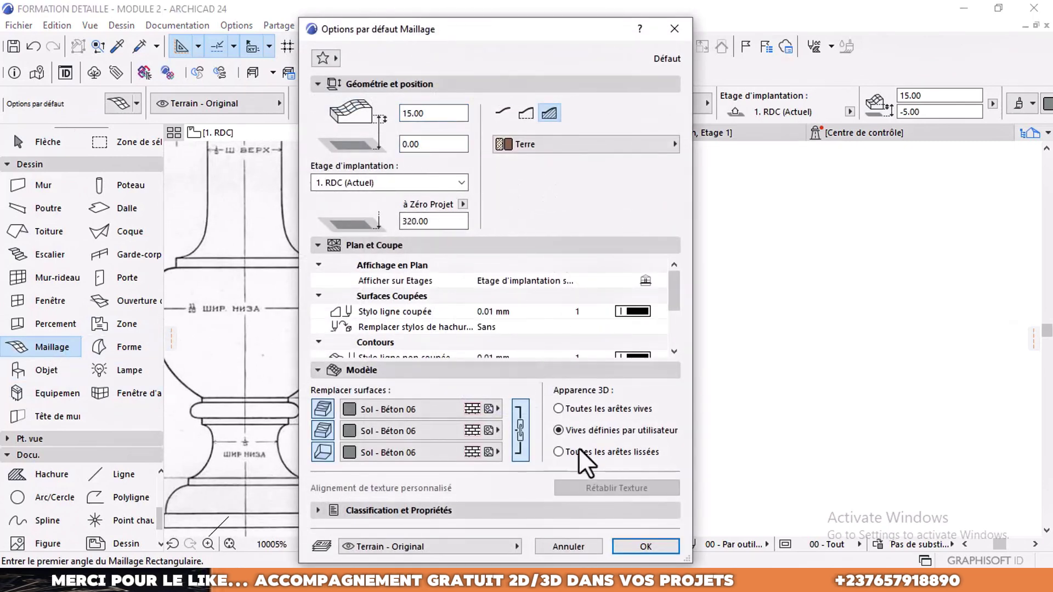
click(643, 546)
- Draw a 15 by 15 square mesh around the circular walls on the RDC plan
click(416, 219)
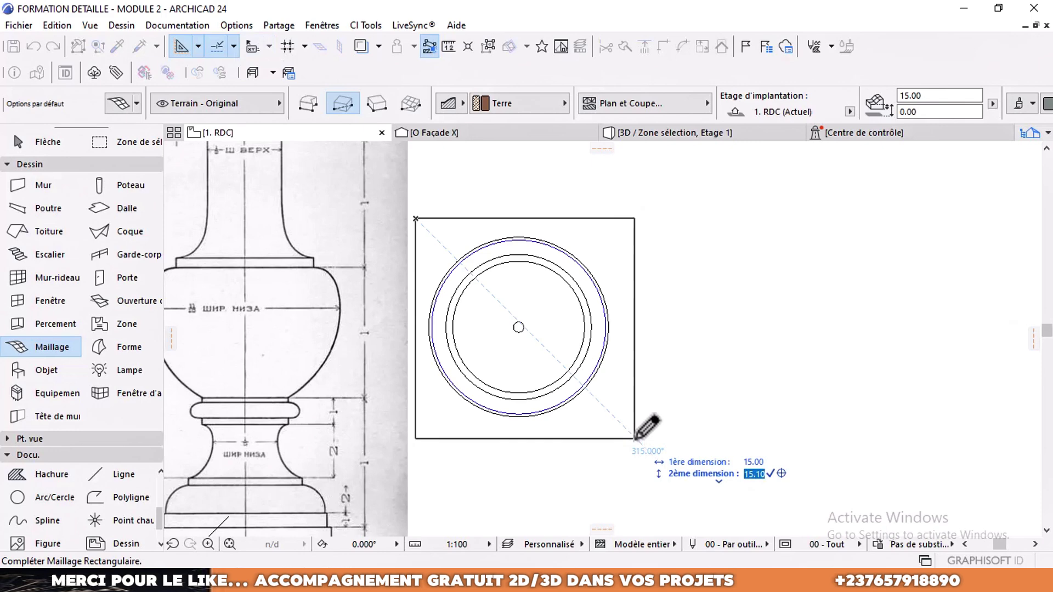
key(Return)
right_click(634, 438)
click(593, 460)
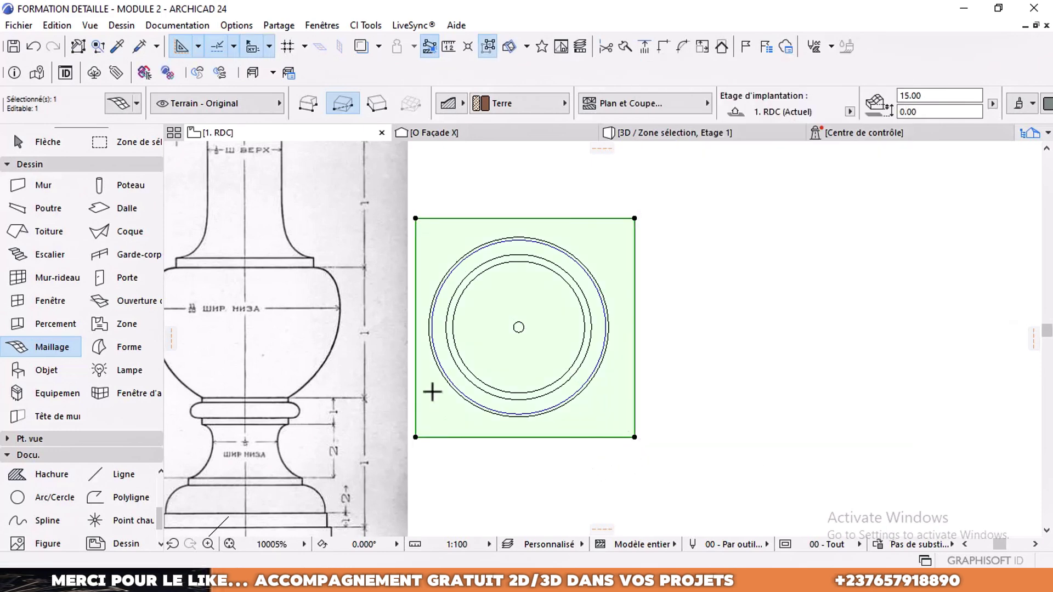
- Draw two polyline diagonals across the square mesh from corner to corner
click(132, 497)
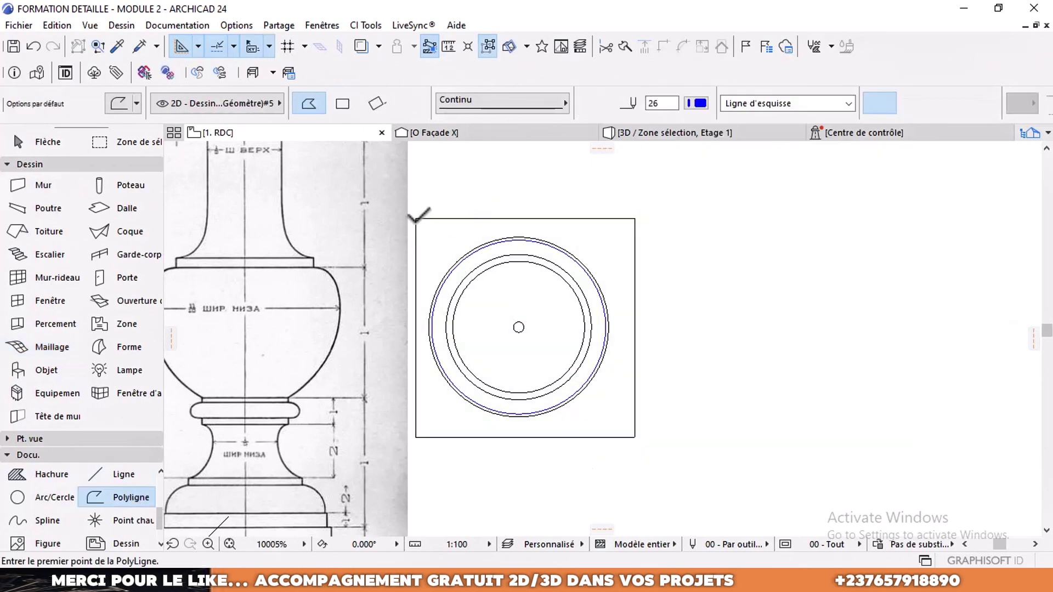
click(416, 219)
double_click(635, 437)
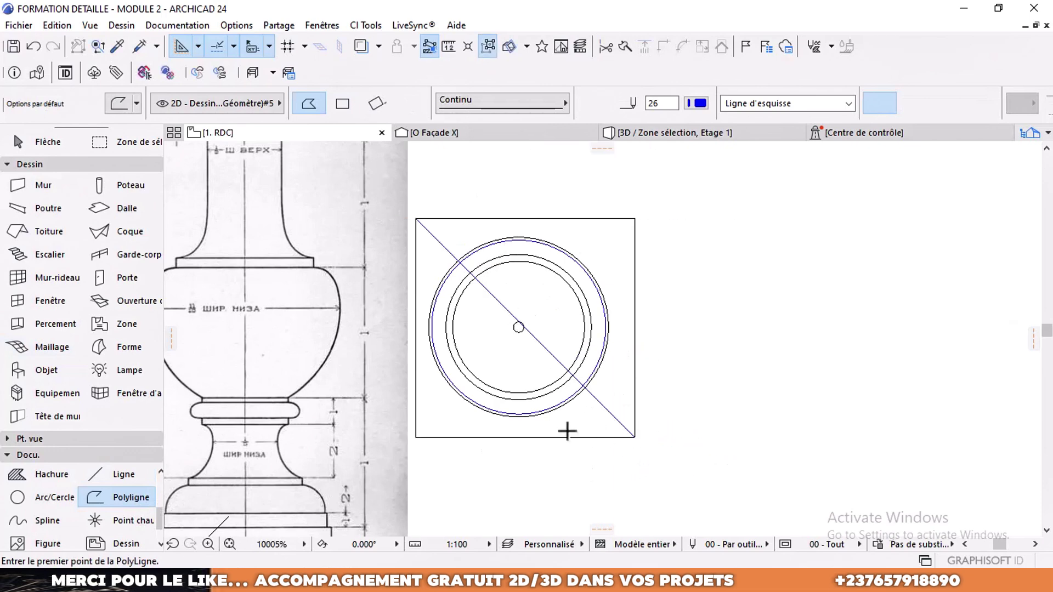
click(415, 437)
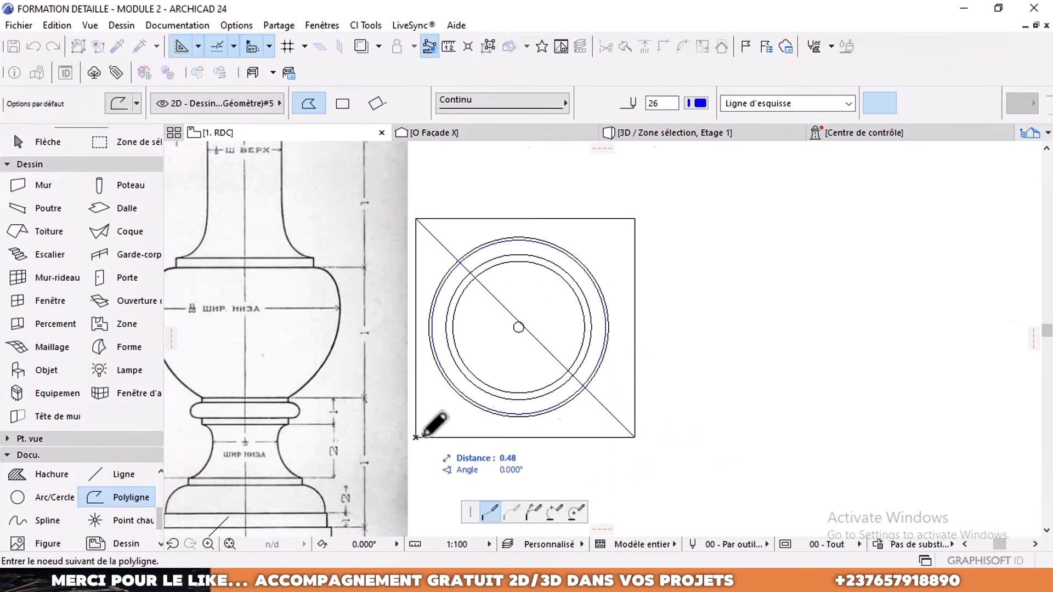
double_click(635, 219)
- Move the square mesh and its diagonals together so their crossing point lies on the centre of the circular walls
click(60, 143)
drag(695, 213, 571, 247)
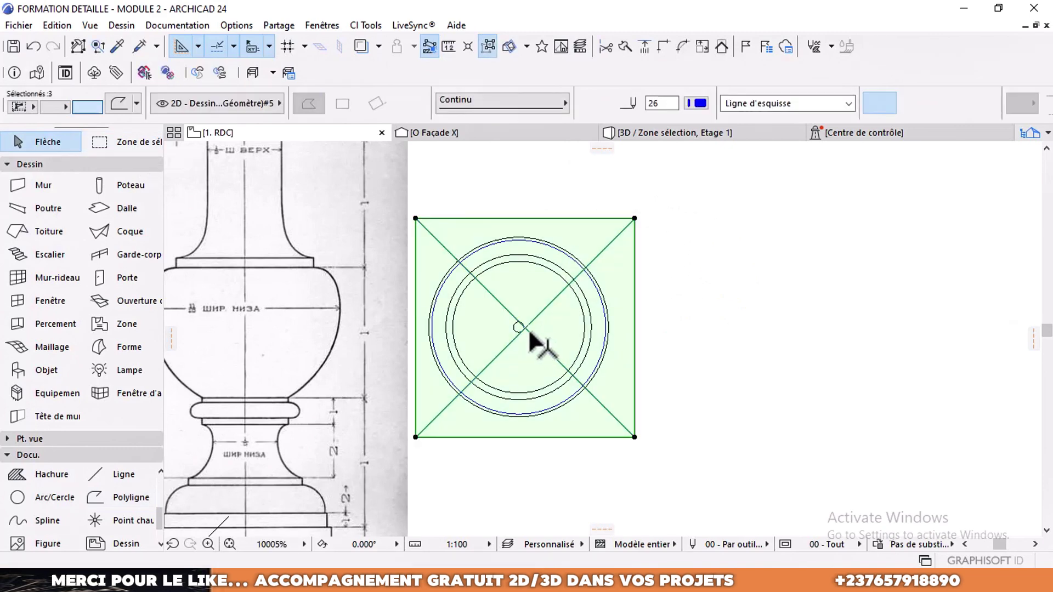
scroll(530, 342, up, 5)
key(ctrl+d)
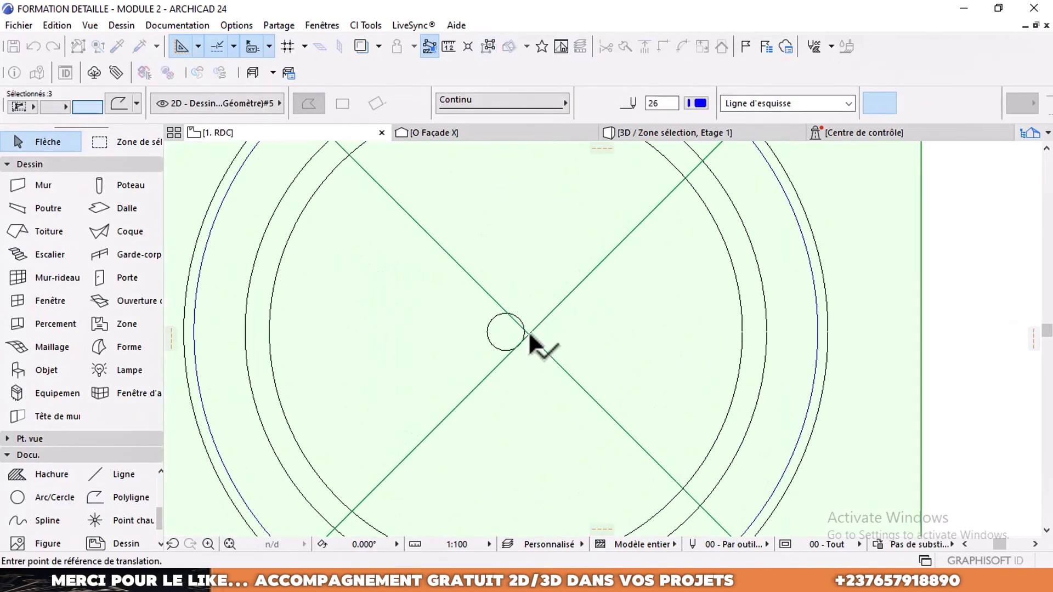
click(529, 336)
click(505, 331)
scroll(564, 336, down, 8)
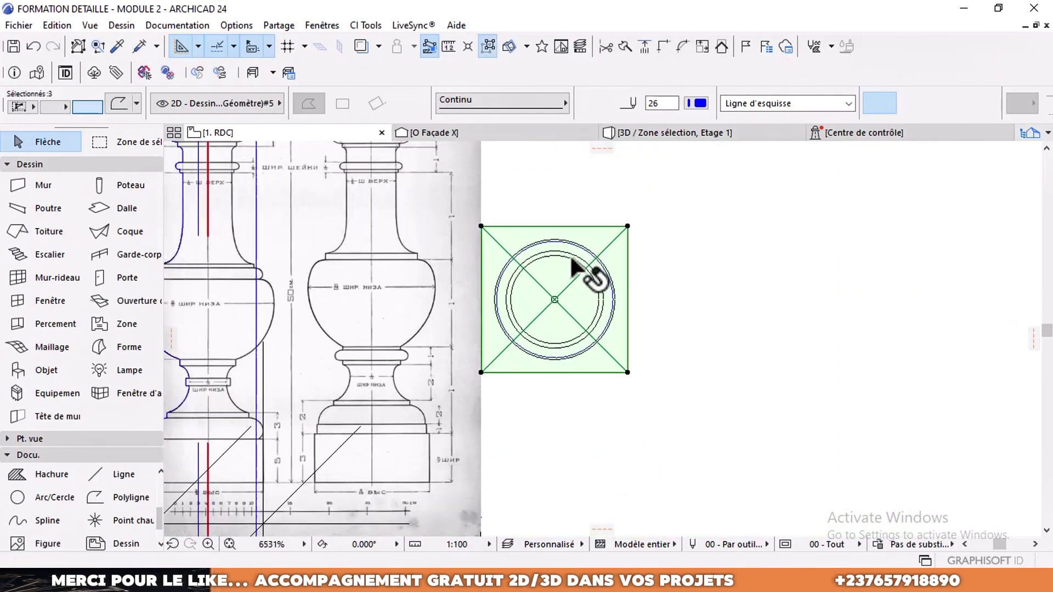
- Raise the square mesh vertically in 3D by about 32.63, towards the foot of the baluster
click(643, 132)
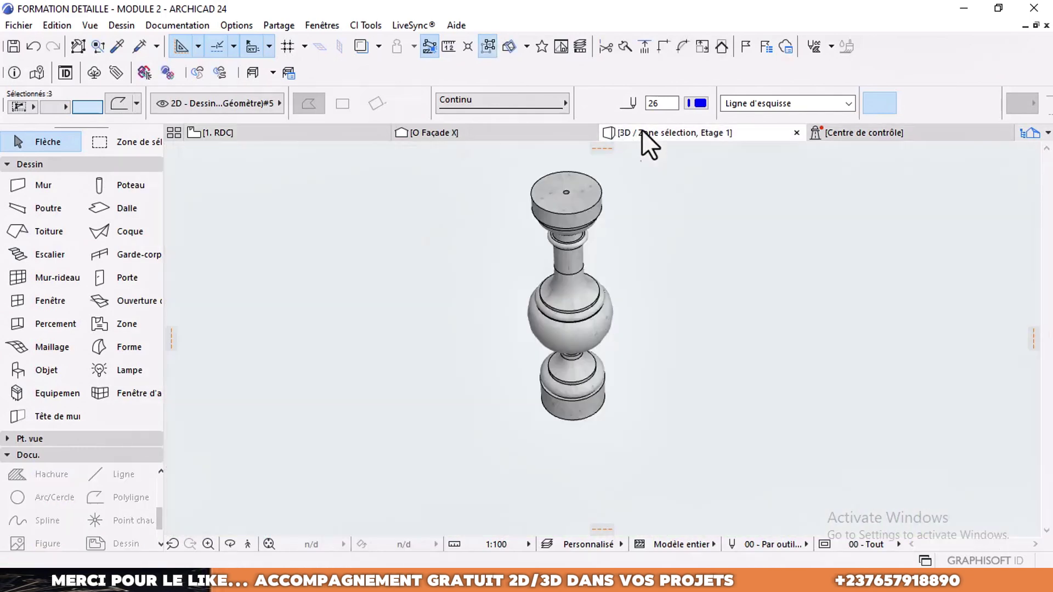
click(624, 324)
middle_drag(595, 431, 605, 406)
click(611, 488)
middle_drag(622, 475, 640, 438)
key(ctrl+d)
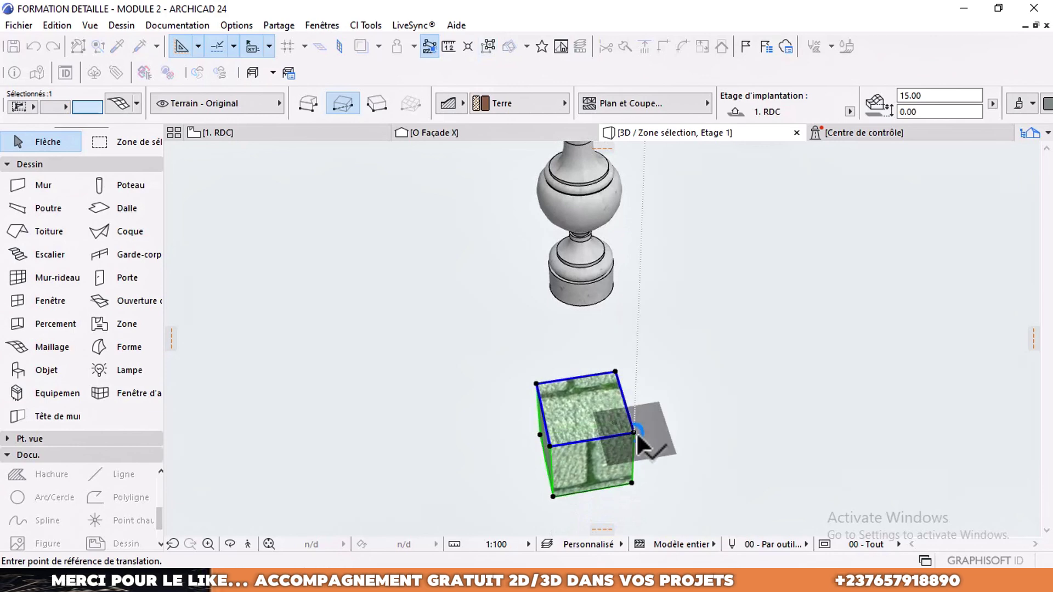
click(634, 433)
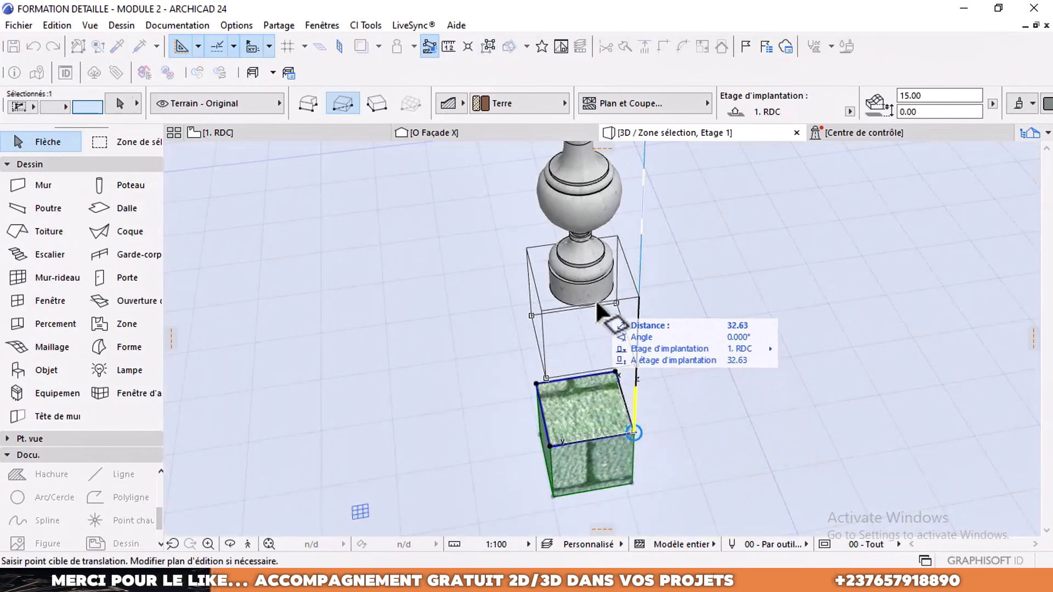
click(597, 303)
middle_drag(591, 276, 651, 268)
scroll(590, 310, up, 1)
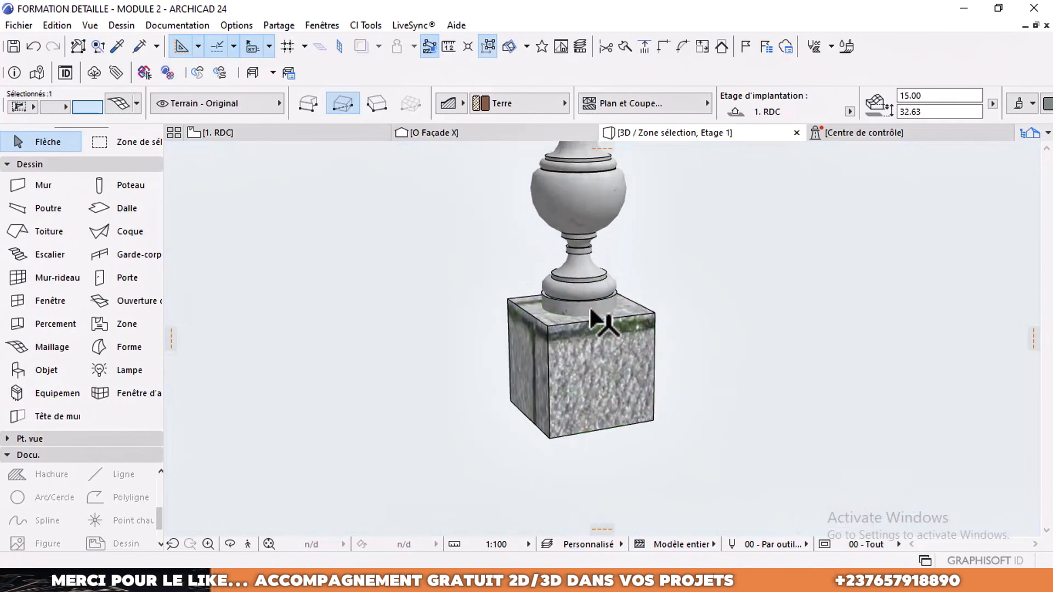
- Lower the mesh about 4.86 to clear the baluster, and raise it 2.22 so its top meets the underside of the base
click(623, 376)
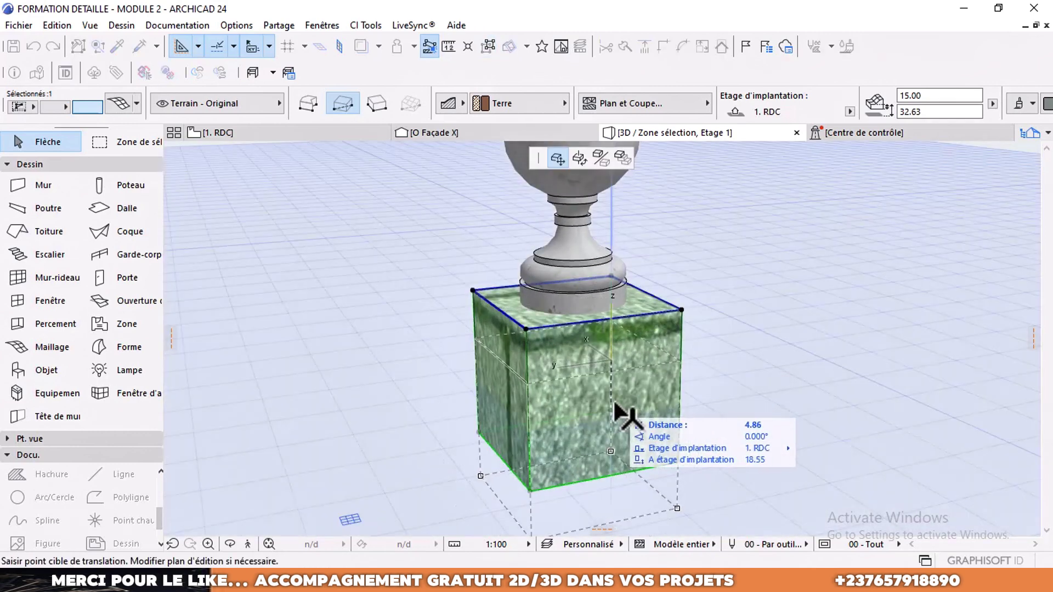
click(619, 413)
shift+middle_drag(602, 338, 634, 342)
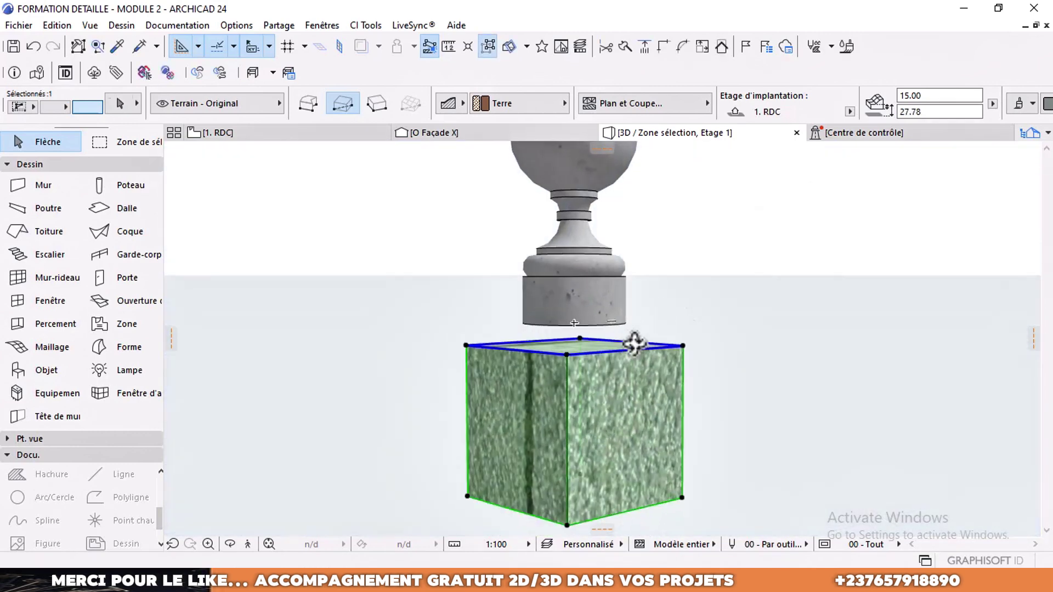
key(ctrl+d)
click(567, 355)
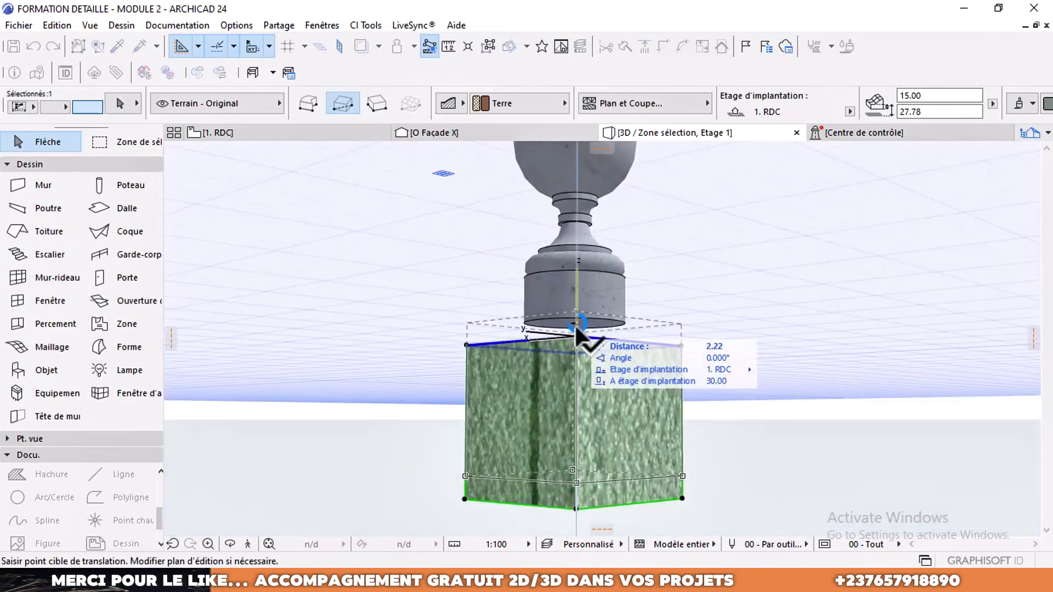
click(585, 337)
shift+middle_drag(594, 335, 609, 386)
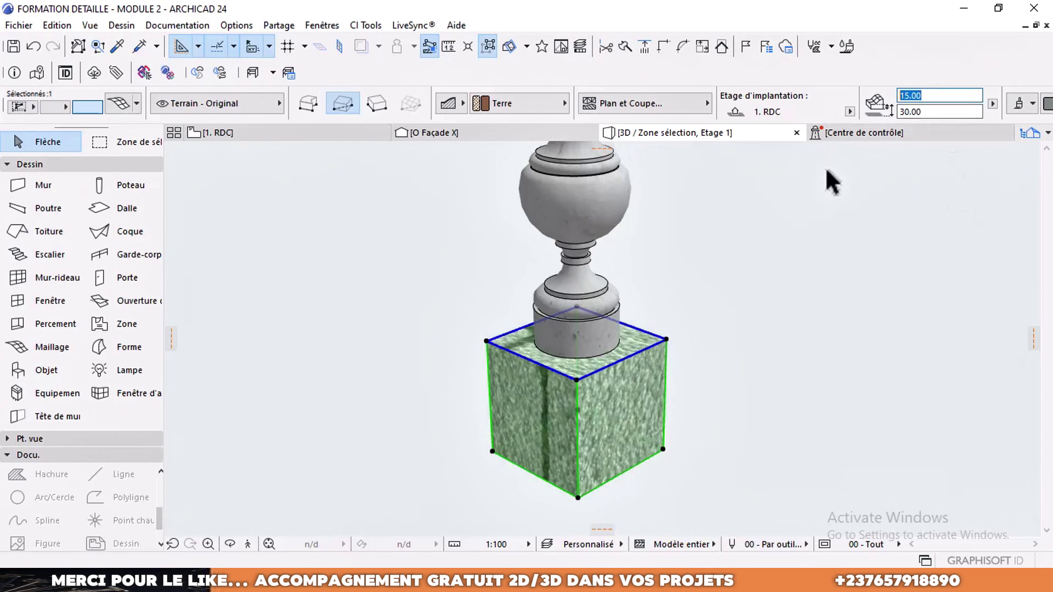
- Set the thickness of the plinth mesh to 10.00
text(10.00)
key(Return)
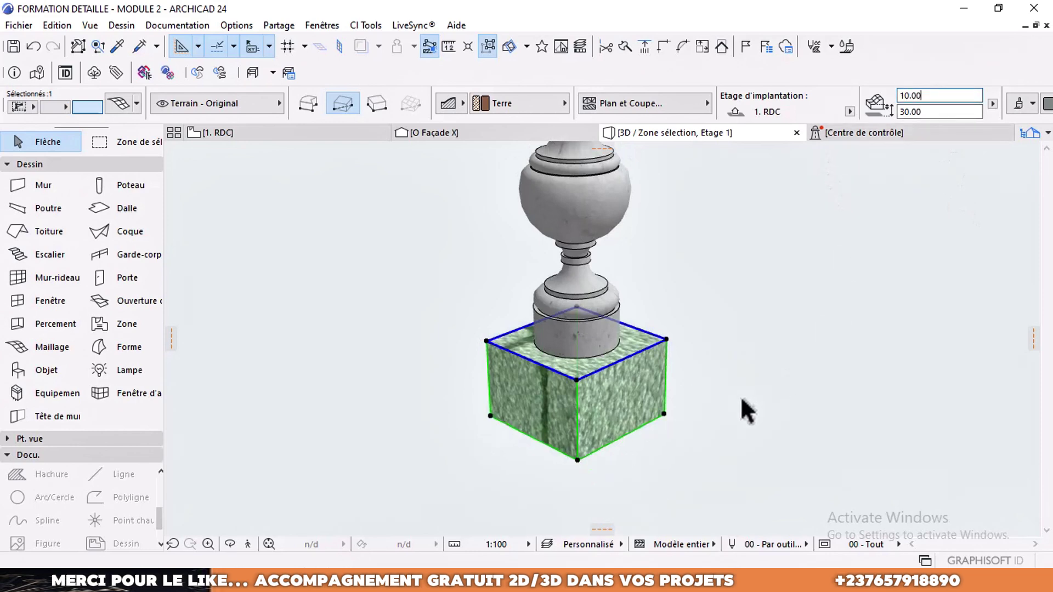
click(741, 400)
scroll(592, 350, down, 4)
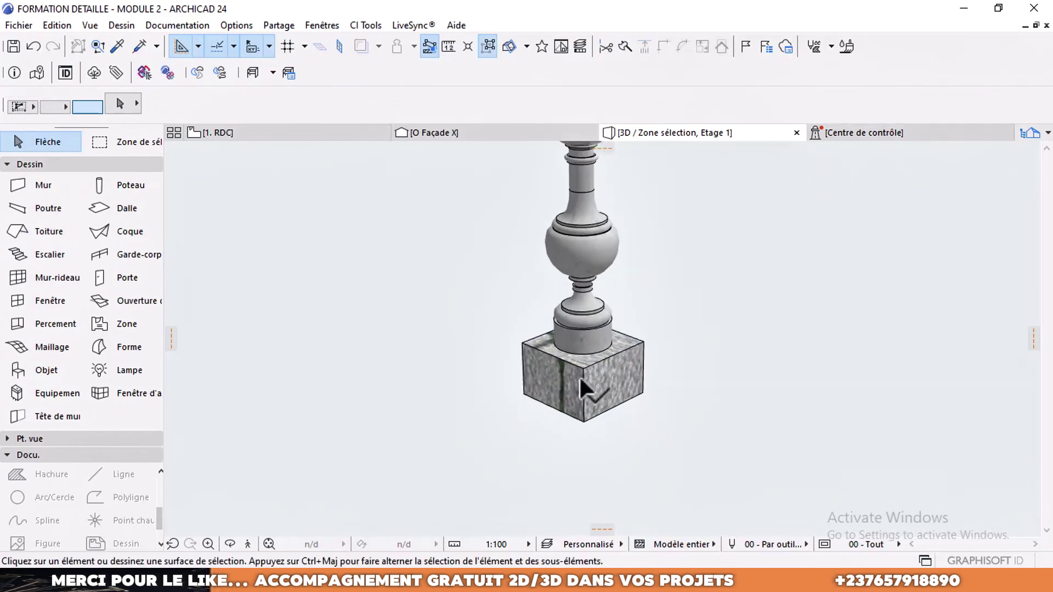
- Set the thickness of the plinth mesh to 5.00
click(575, 400)
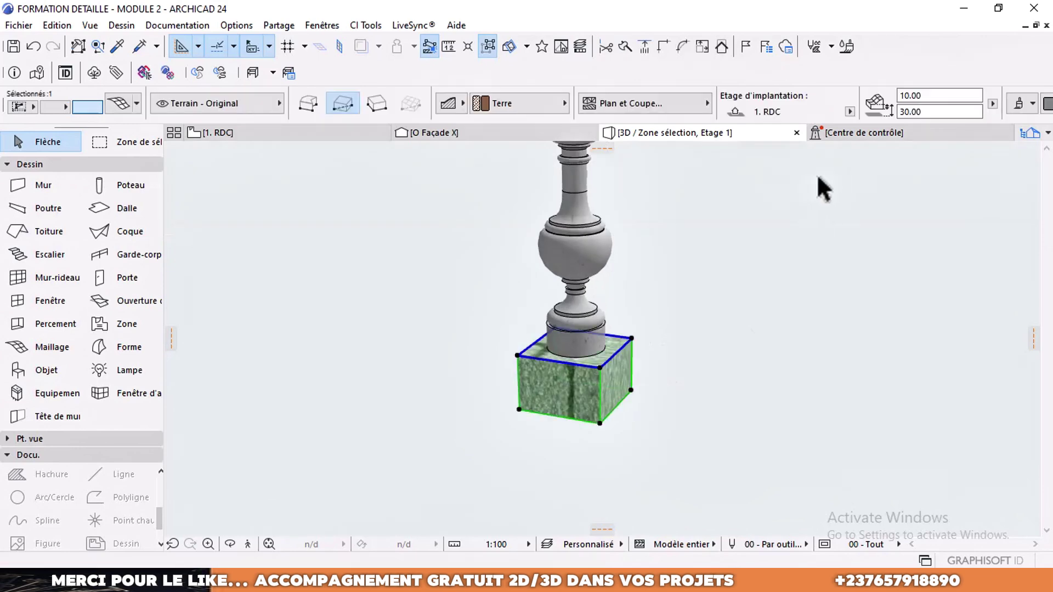
click(929, 95)
key(Return)
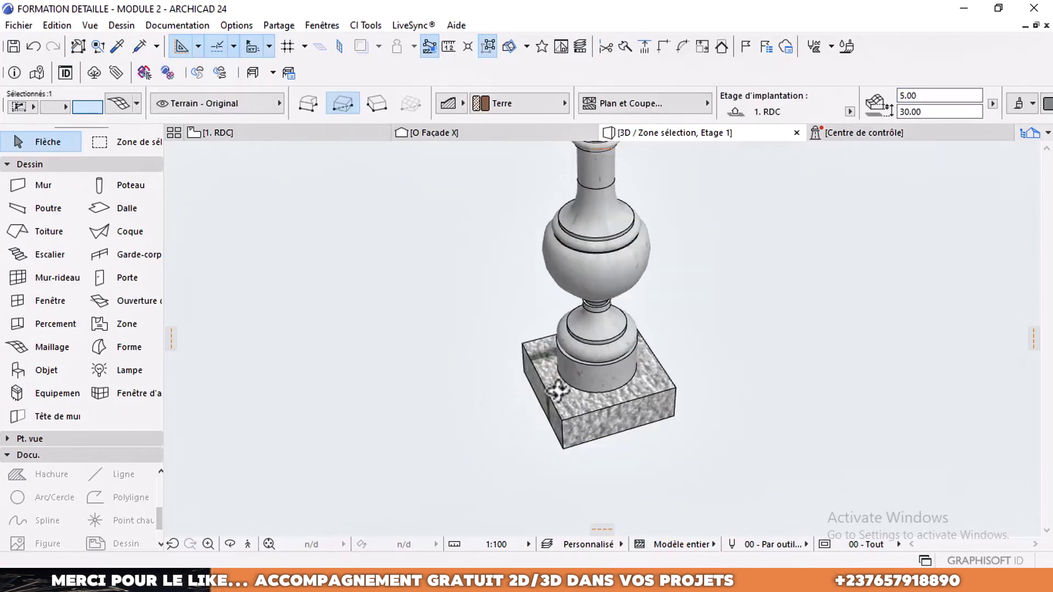
- Offset all edges of the plinth mesh inward by 2.5
click(551, 406)
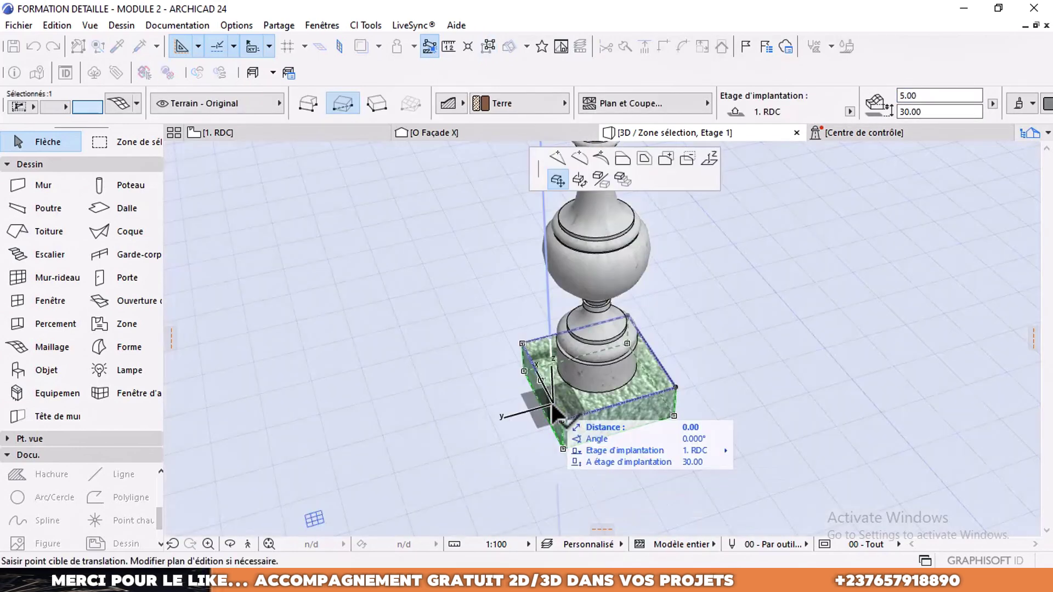
click(637, 156)
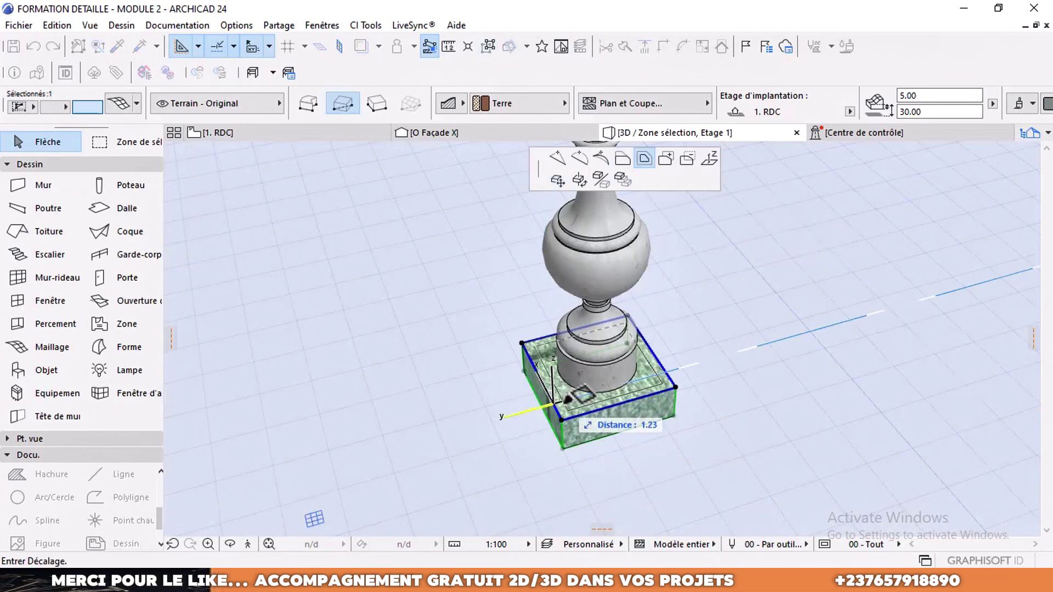
text(2.5)
key(Return)
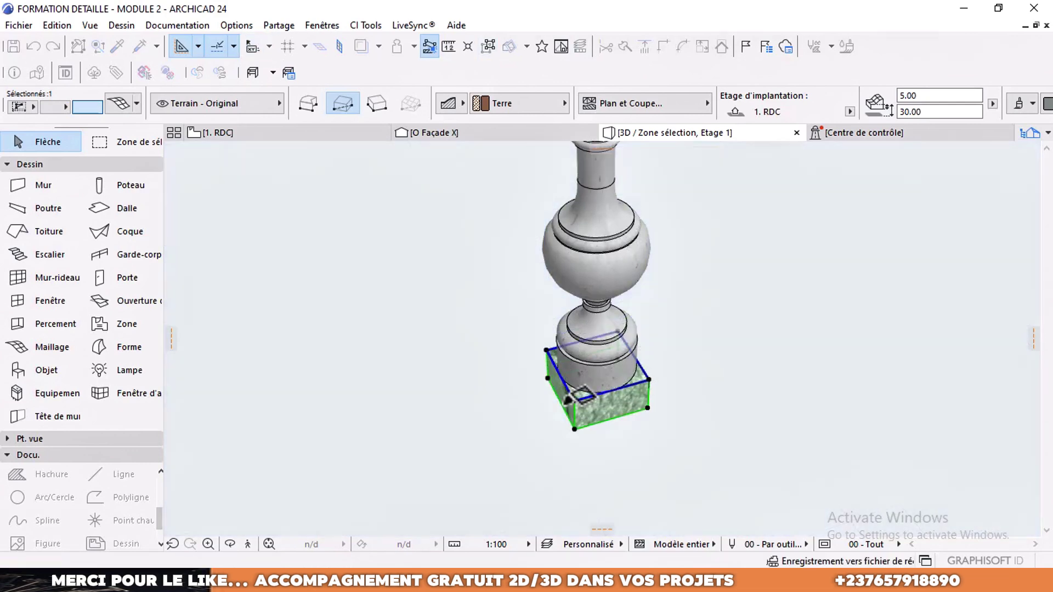
shift+middle_drag(581, 397, 651, 346)
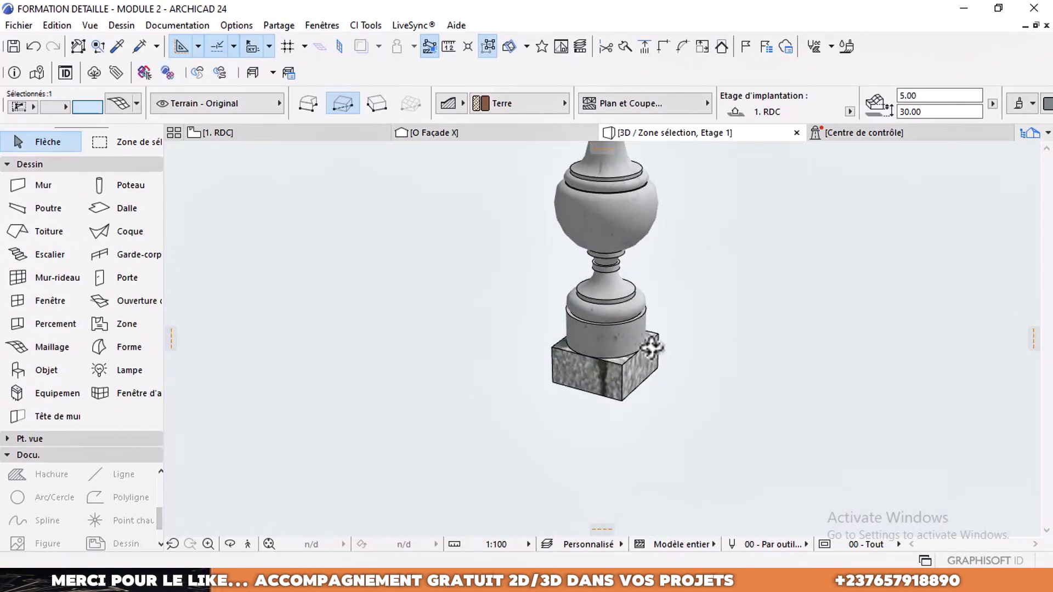
- Replace the linked surfaces of the plinth mesh with a smooth concrete finish and check it against the whole baluster
key(ctrl+t)
click(394, 409)
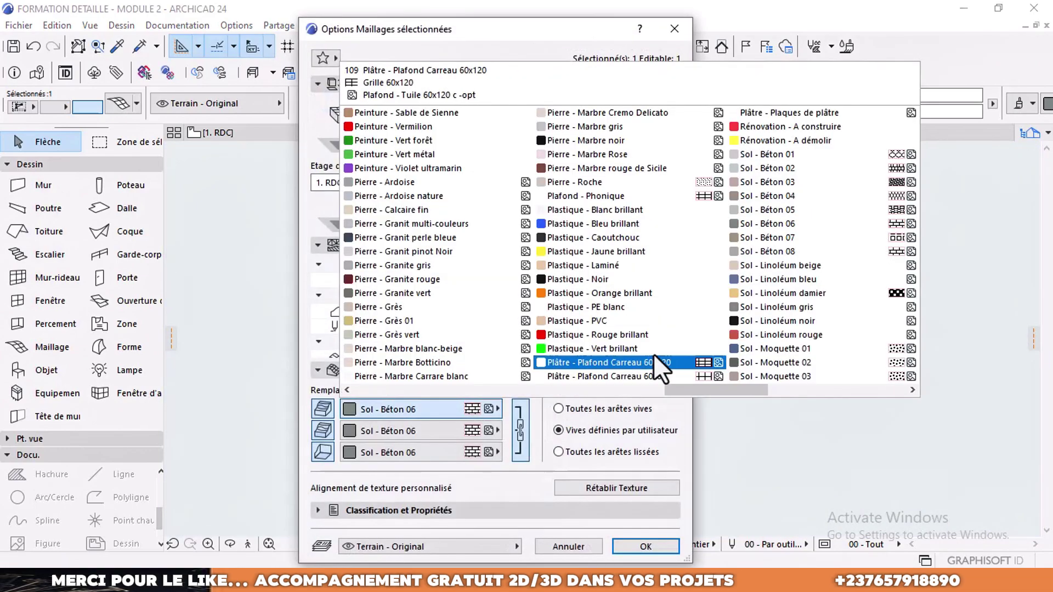
scroll(548, 302, up, 10)
click(413, 292)
key(Return)
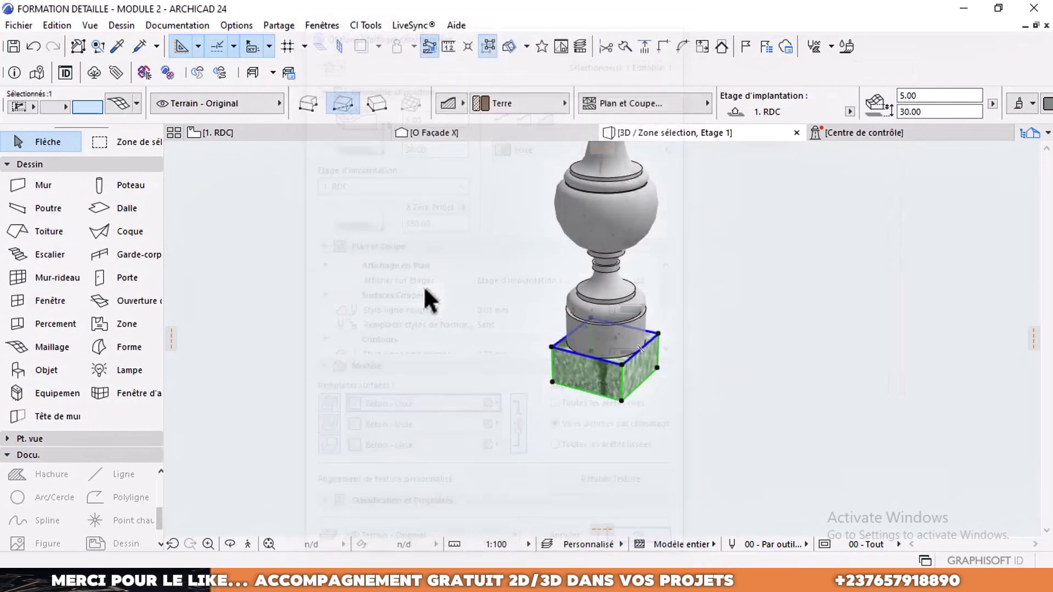
click(722, 417)
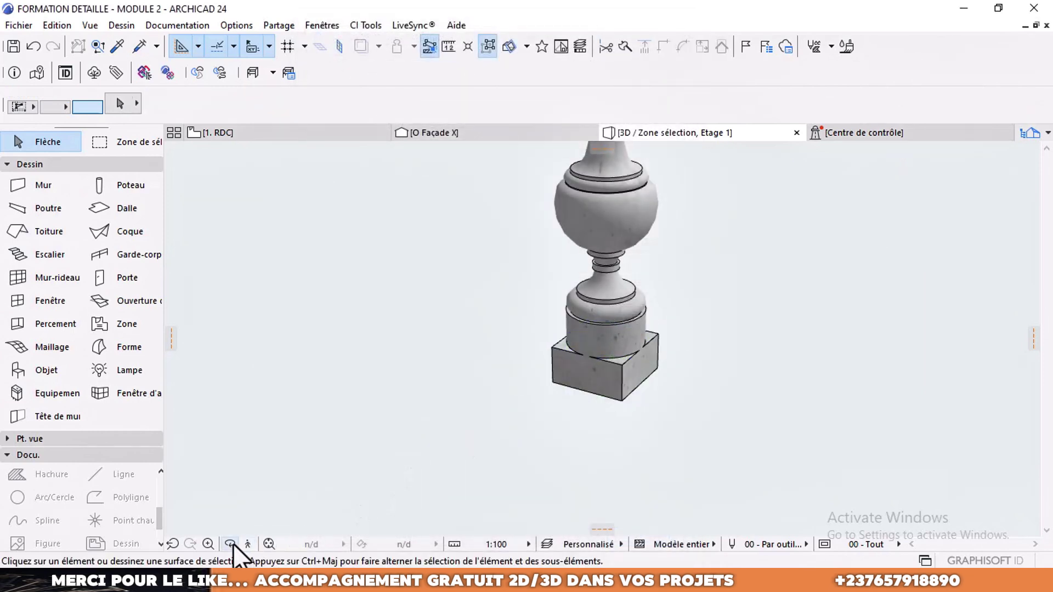
scroll(554, 429, down, 5)
scroll(565, 408, up, 6)
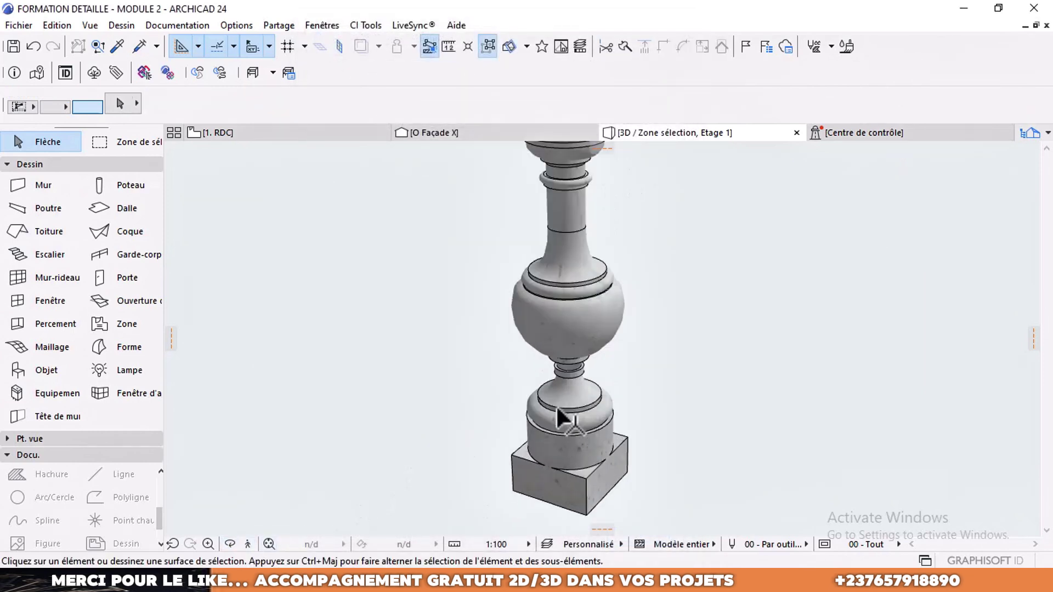
middle_drag(592, 352, 682, 340)
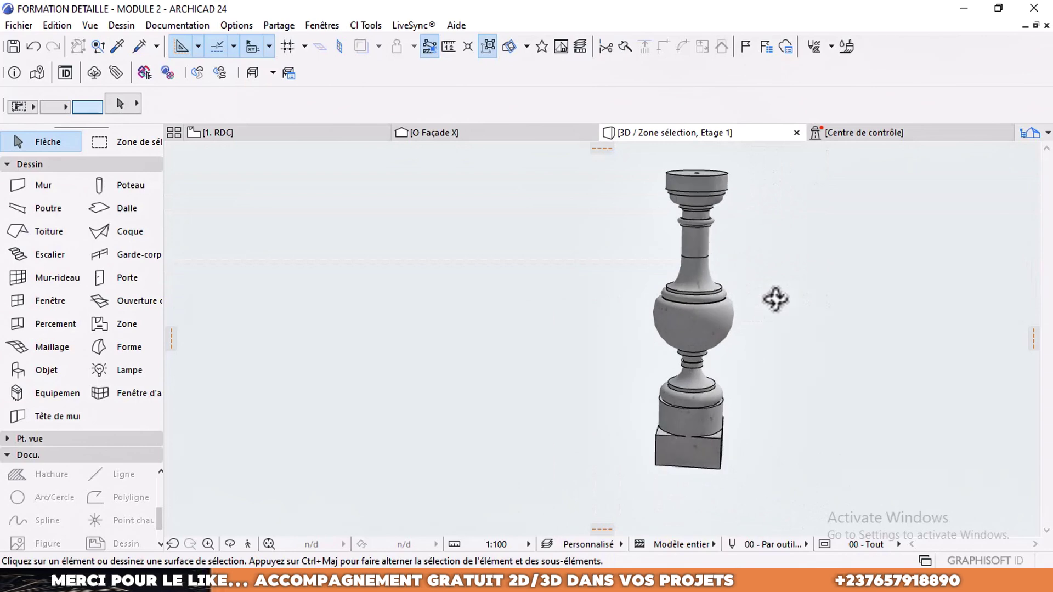
- Select the complete baluster with its plinth and place a copy about 28 units away along the 0° direction
drag(844, 259, 610, 482)
key(ctrl+shift+d)
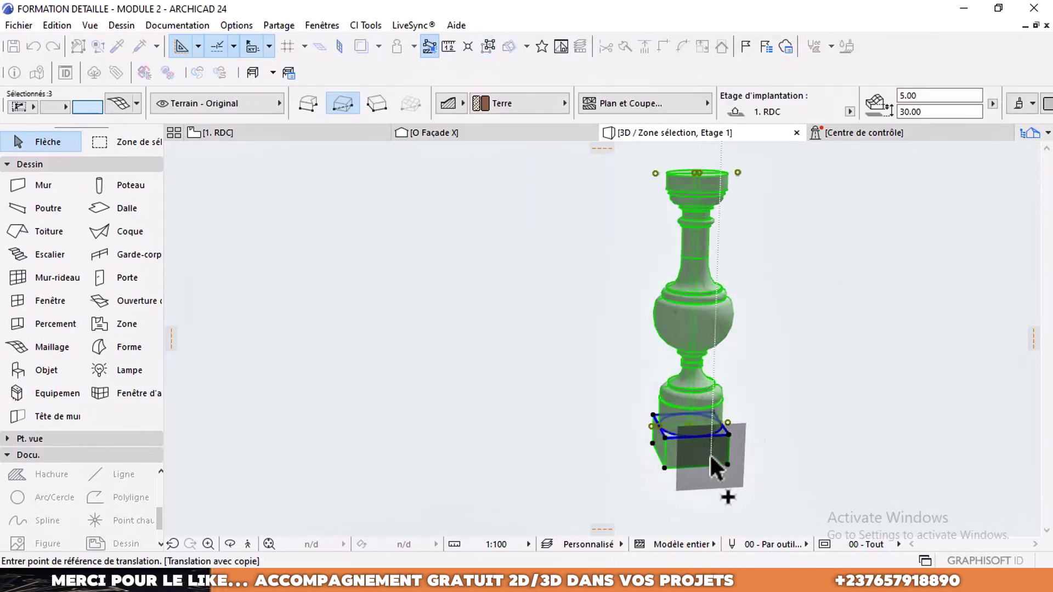
click(715, 463)
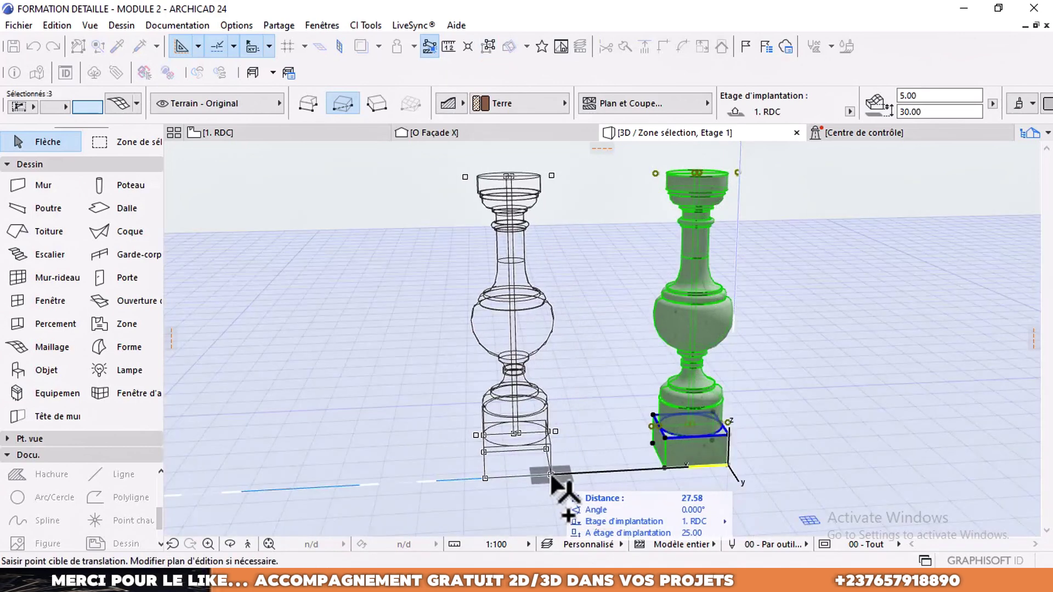
click(551, 474)
- Add two more copies of the baluster at similar spacing to extend the line to a row of four
key(ctrl+shift+d)
click(551, 474)
scroll(508, 472, down, 2)
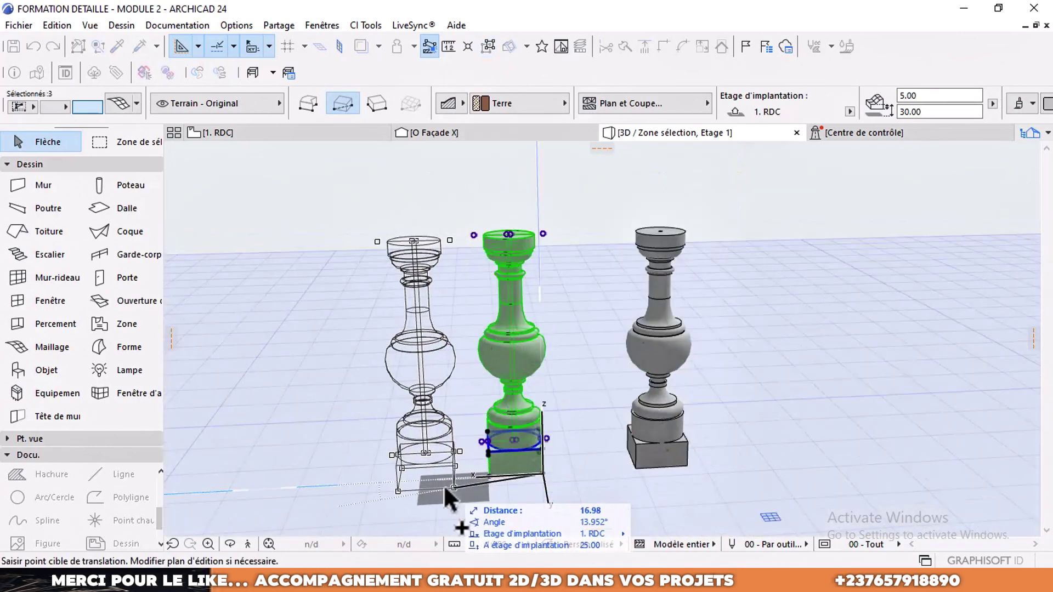
click(406, 490)
click(353, 486)
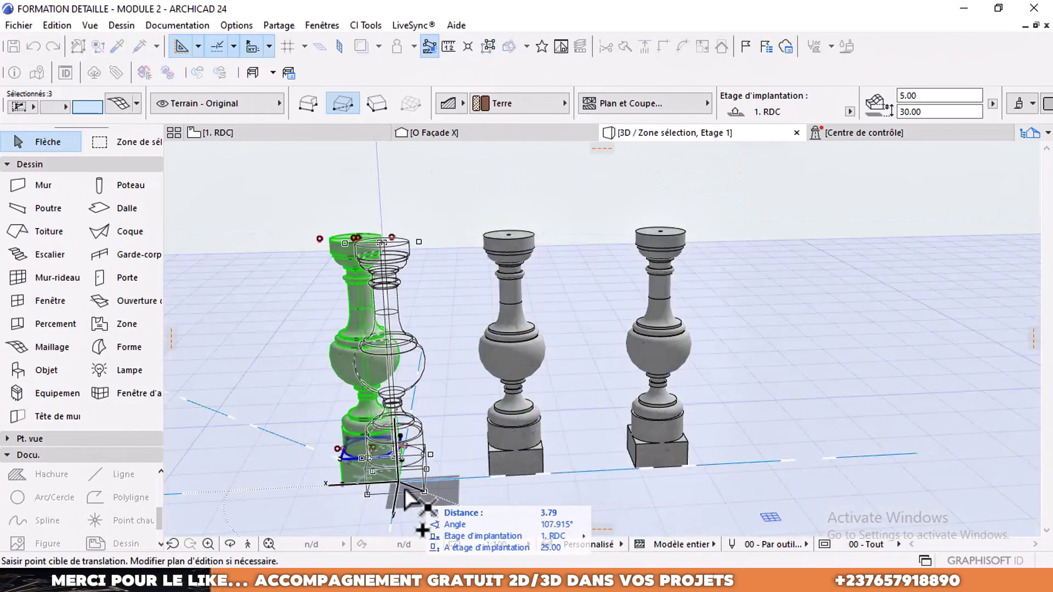
click(251, 498)
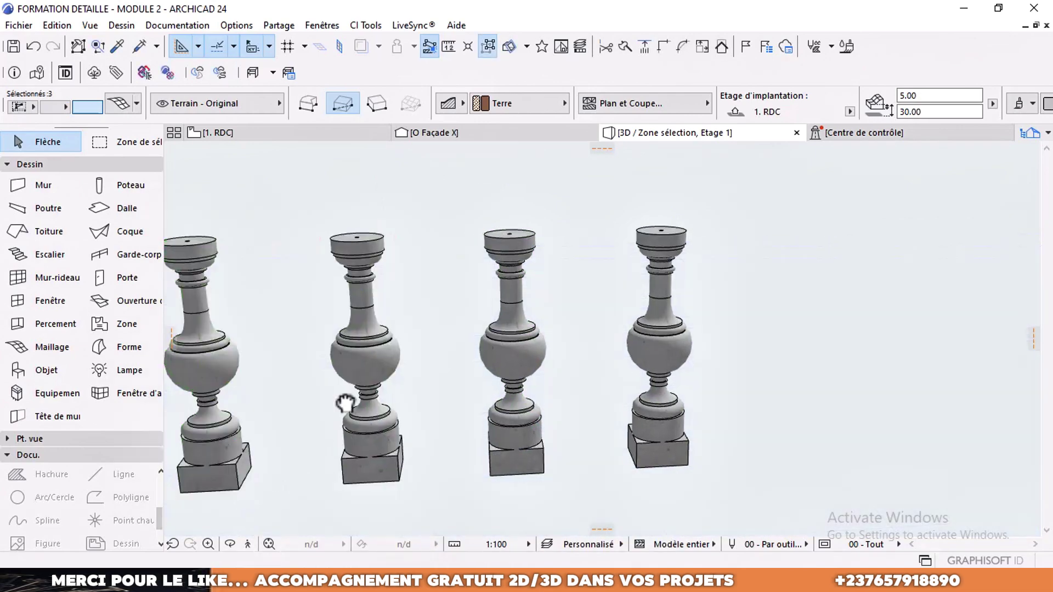
- Inspect the row of balusters up close from the front and clear the selection
shift+middle_drag(345, 404, 494, 352)
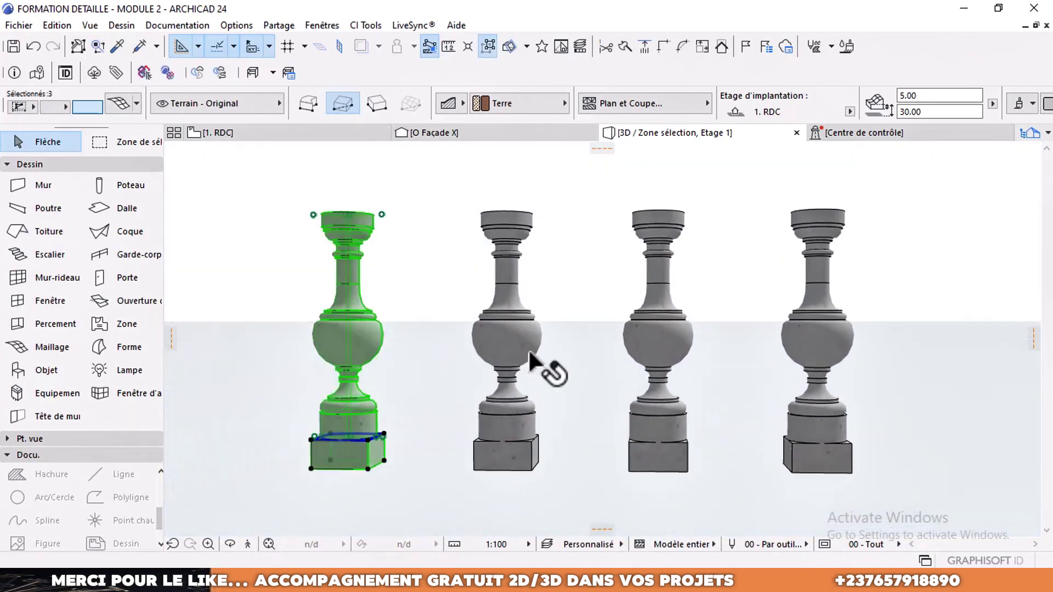
scroll(529, 353, up, 1)
scroll(535, 348, up, 2)
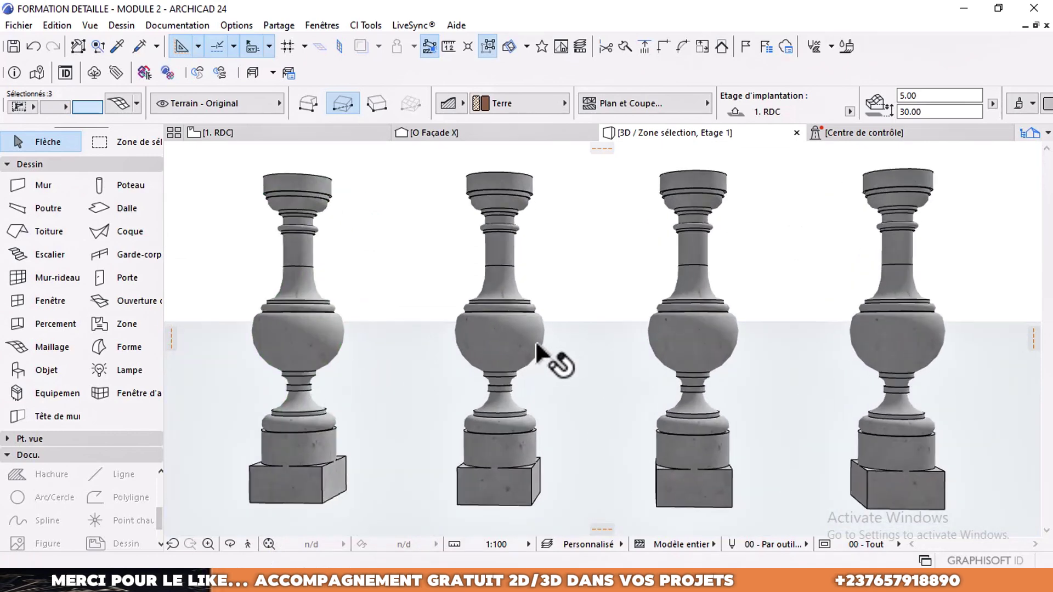
mouse_move(559, 348)
middle_down()
mouse_move(534, 345)
mouse_move(546, 343)
middle_up()
click(577, 288)
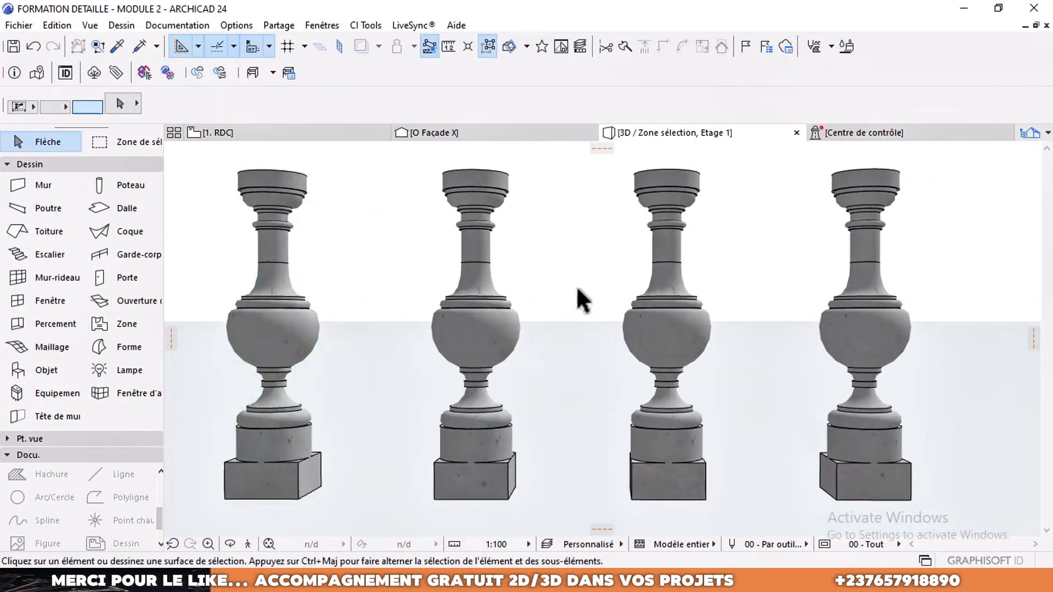